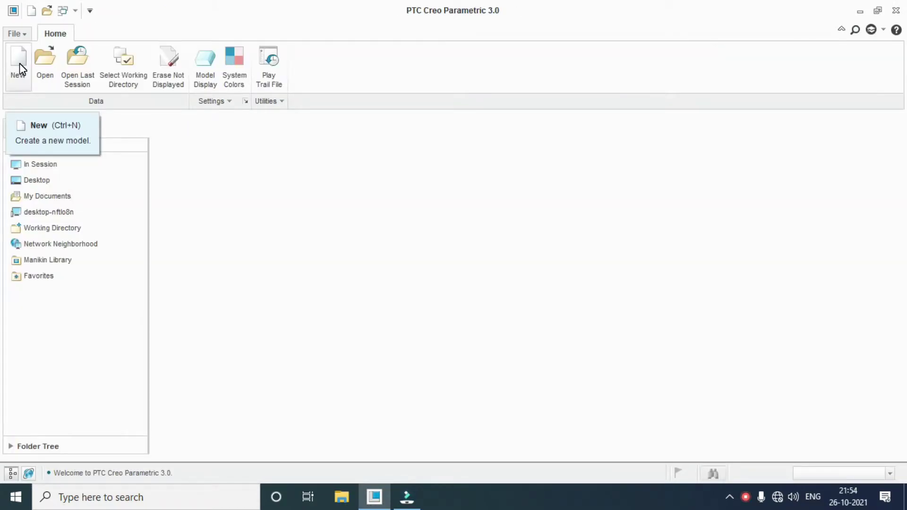
- Create a new solid part from the mmns_part_solid template
left_click(19, 63)
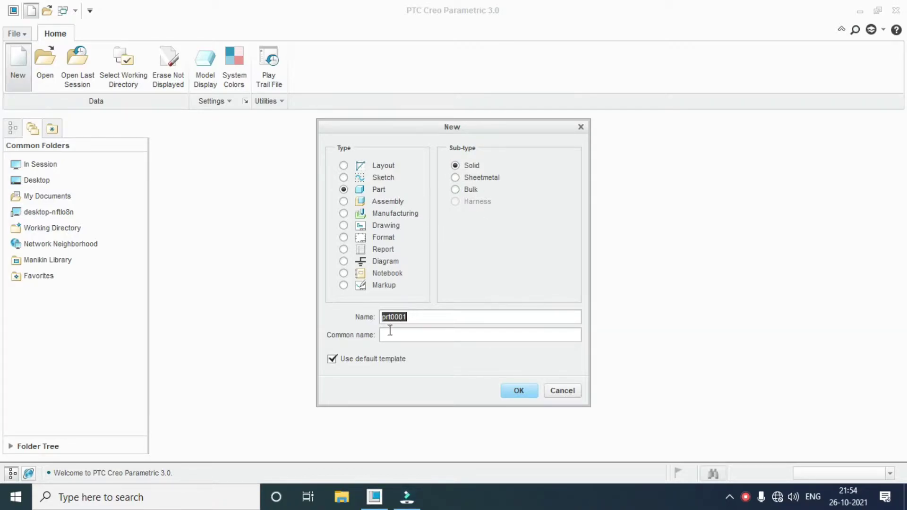
left_click(520, 390)
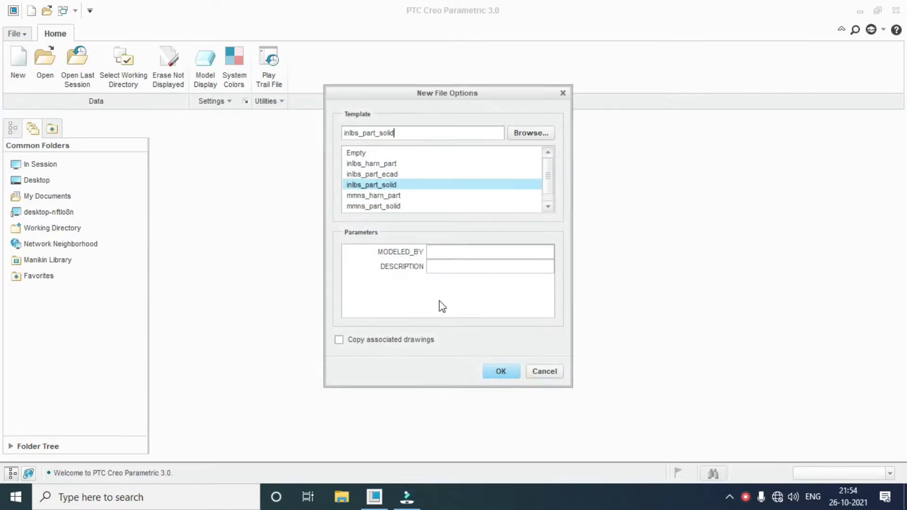
left_click_drag(541, 188, 546, 212)
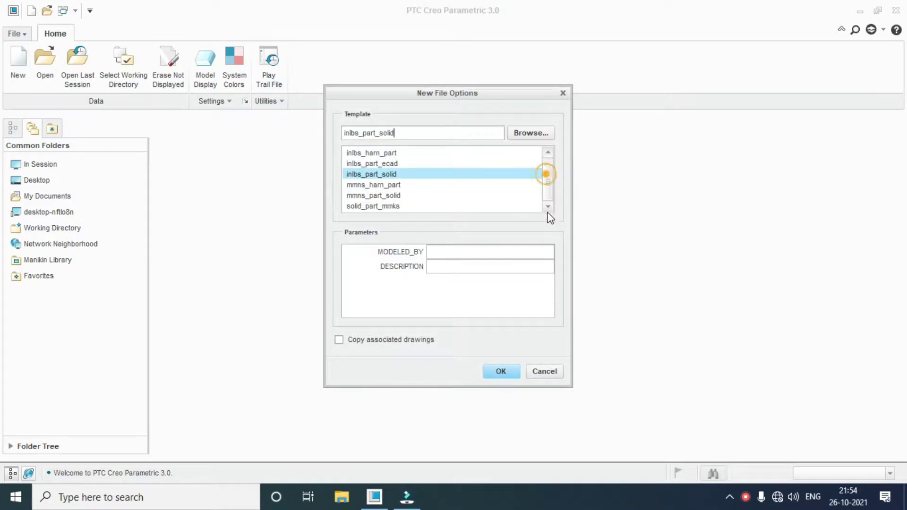
left_click(386, 196)
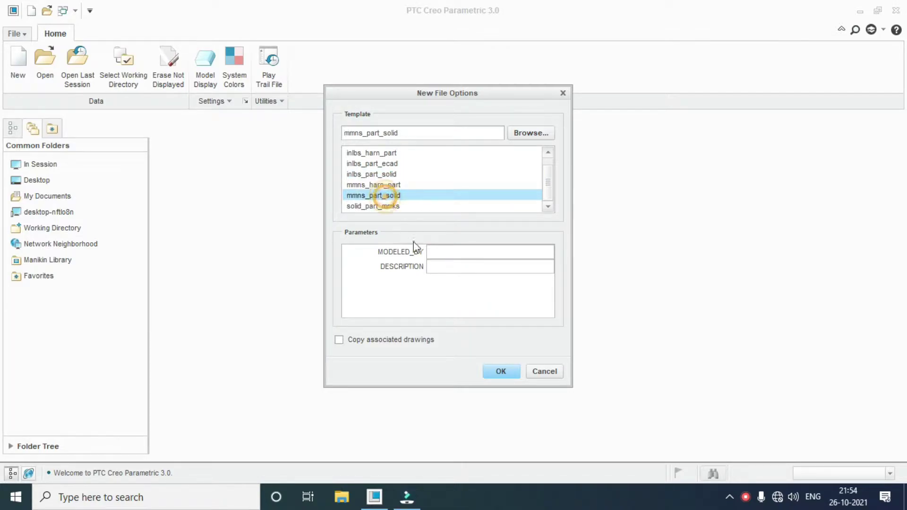
left_click(496, 370)
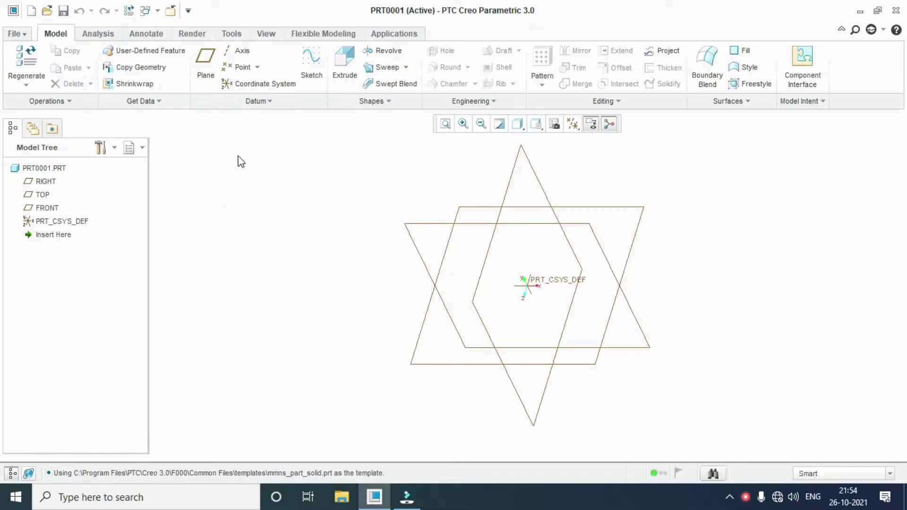
- Start a sketch on the FRONT plane and draw a center rectangle about 182 by 432 mm at the origin
left_click(320, 80)
left_click(408, 226)
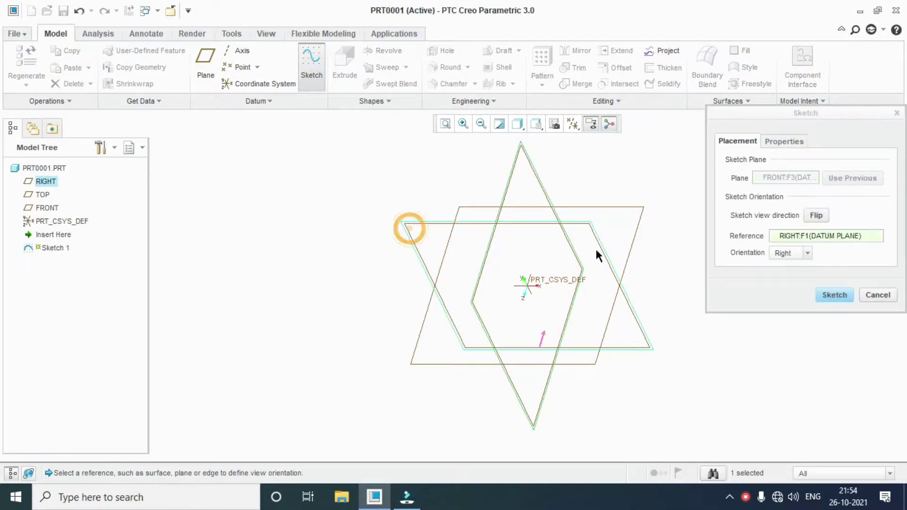
left_click(831, 295)
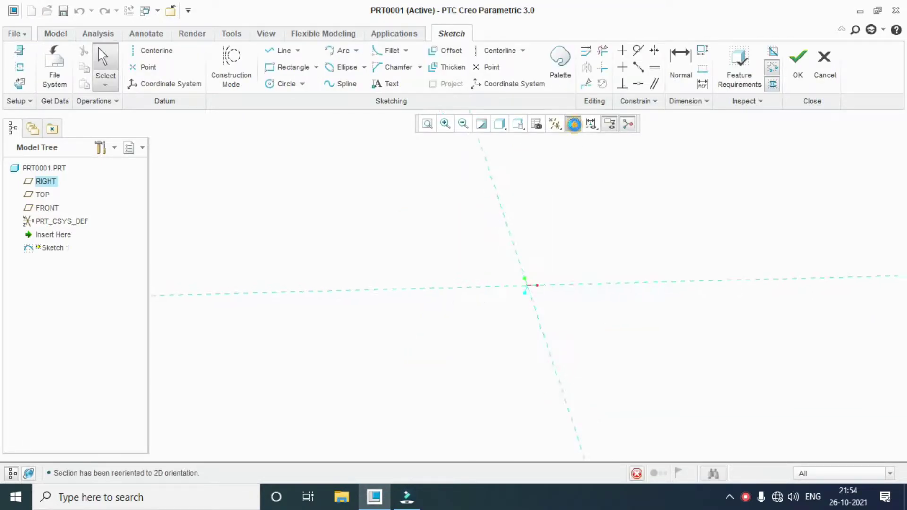
left_click(314, 67)
left_click(309, 113)
left_click(528, 284)
left_click(577, 167)
left_click(106, 53)
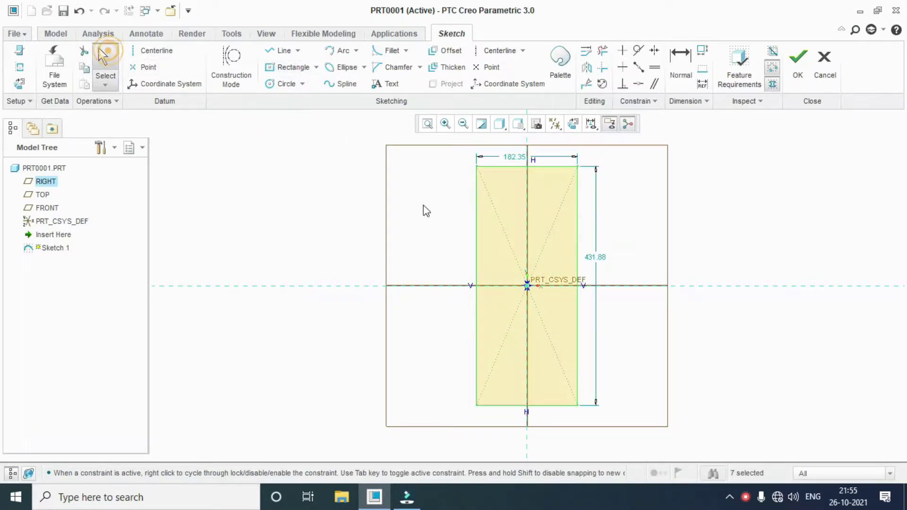
- Set the rectangle's width to 150 mm and height to 400 mm, and finish the sketch
double_click(519, 157)
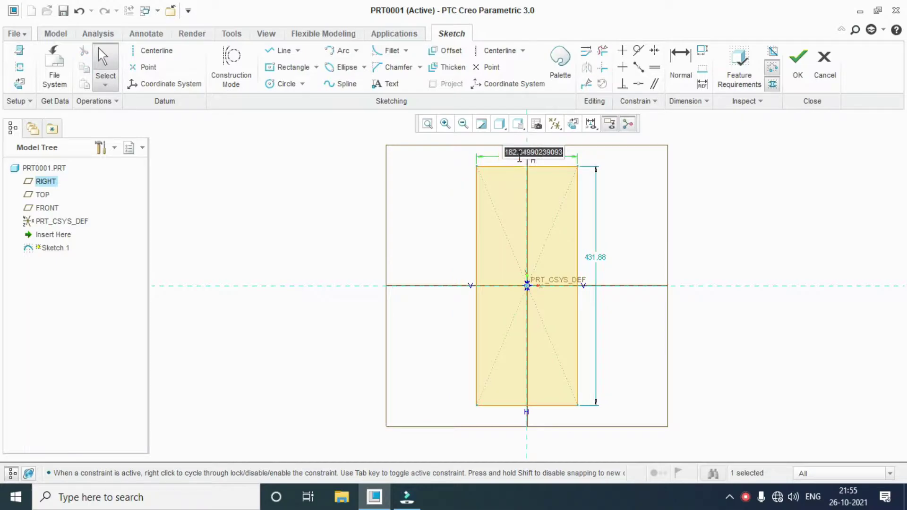
type("150")
key("Return")
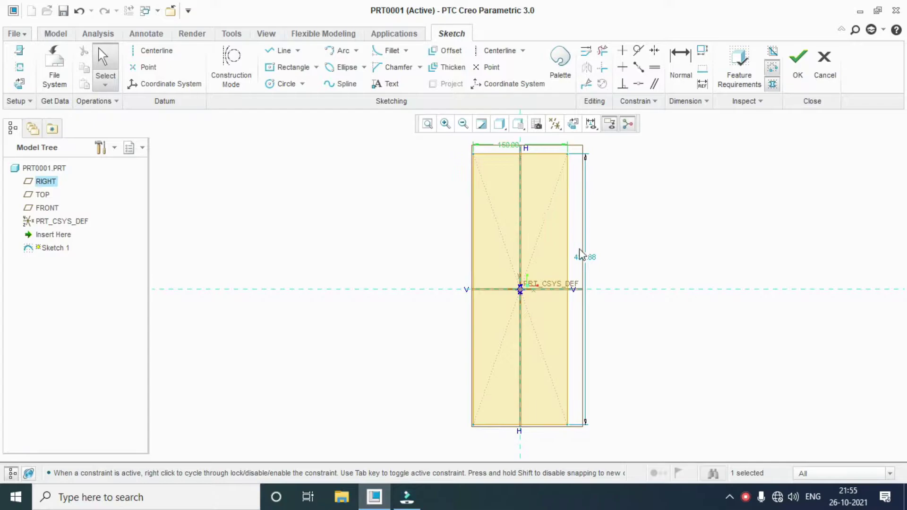
double_click(581, 256)
type("400")
key("Return")
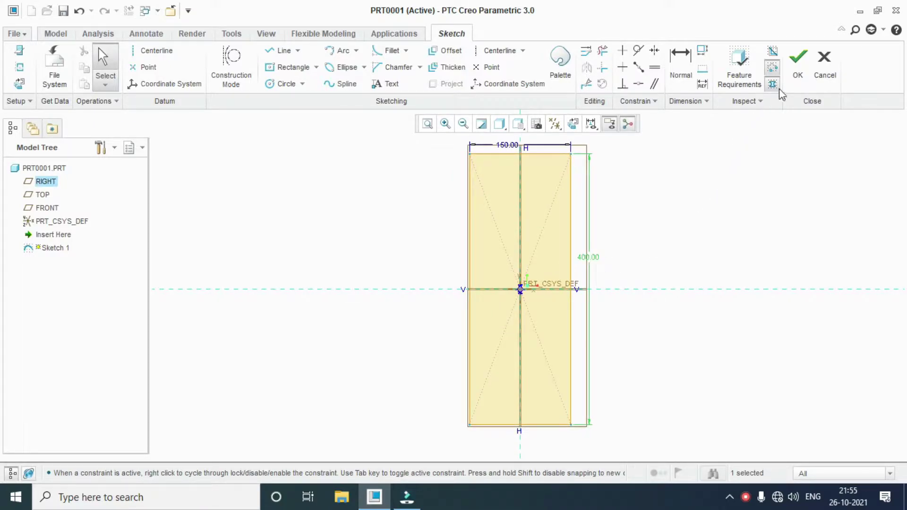
left_click(797, 67)
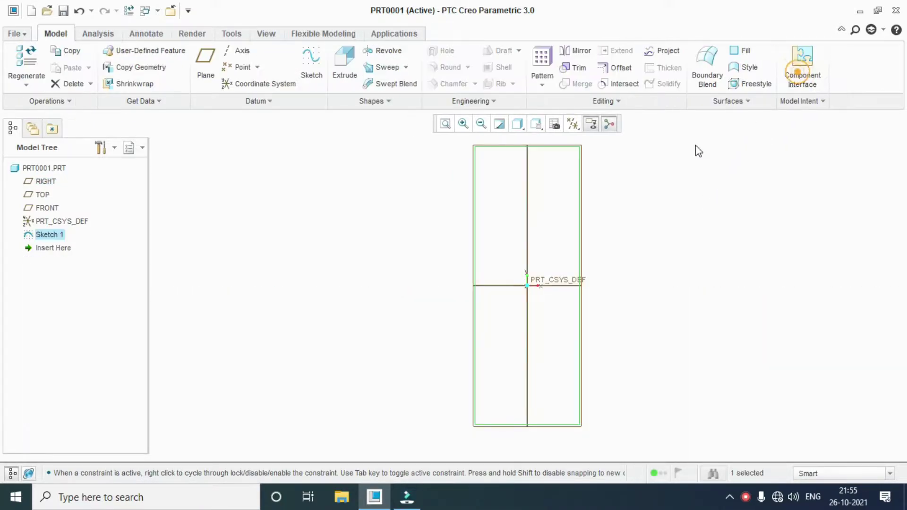
- Extrude the rectangle symmetrically about the sketch plane to a depth of 150 mm
left_click(352, 73)
left_click(74, 69)
left_click(61, 105)
double_click(111, 67)
type("150")
key("Return")
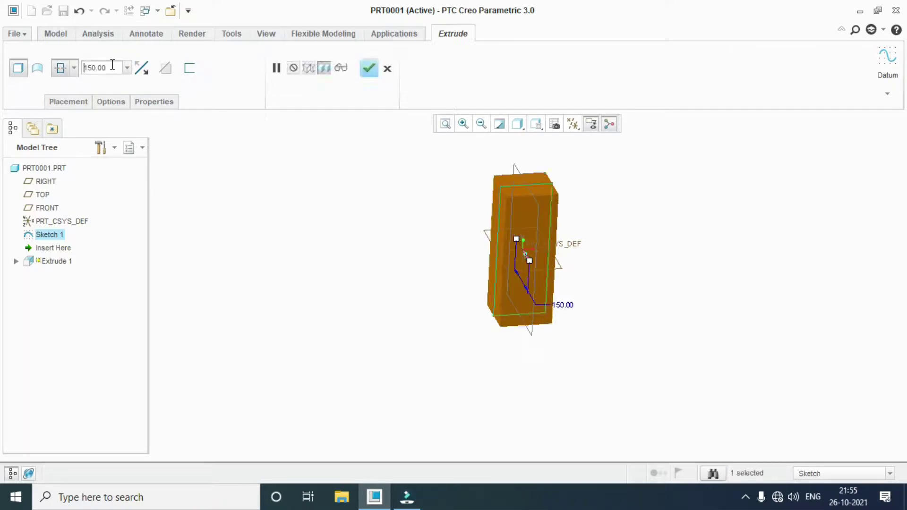
left_click(369, 69)
middle_click_drag(616, 244, 521, 282)
scroll(614, 234, "up", 2)
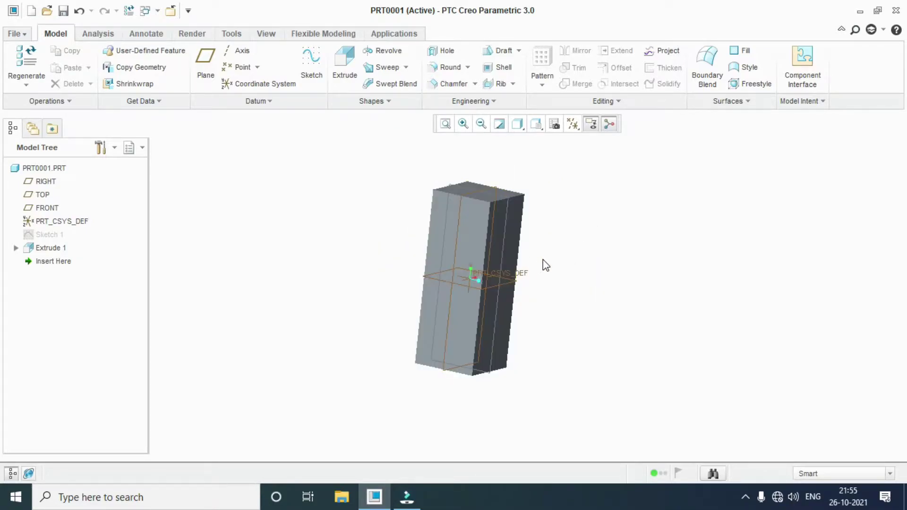
- Start a sketch on the block's side face and add the face's side, top and bottom edges as references
left_click(322, 66)
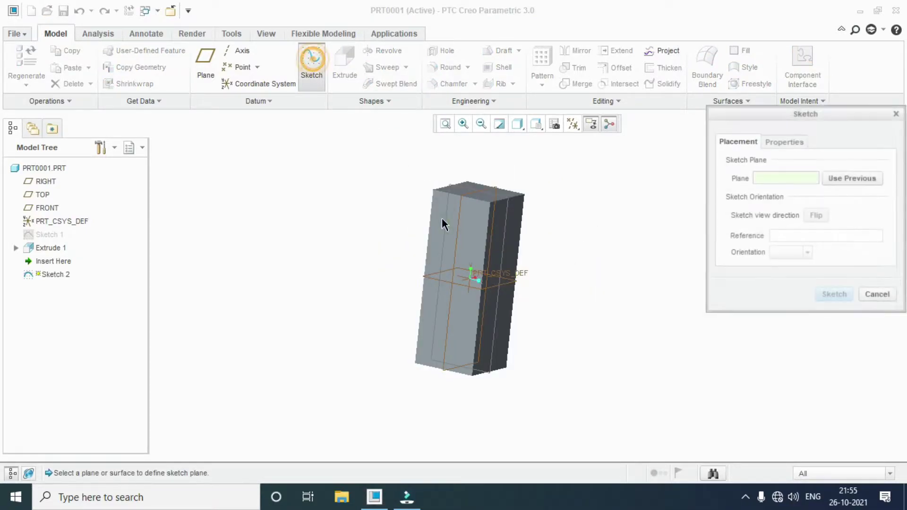
left_click(509, 231)
left_click(833, 295)
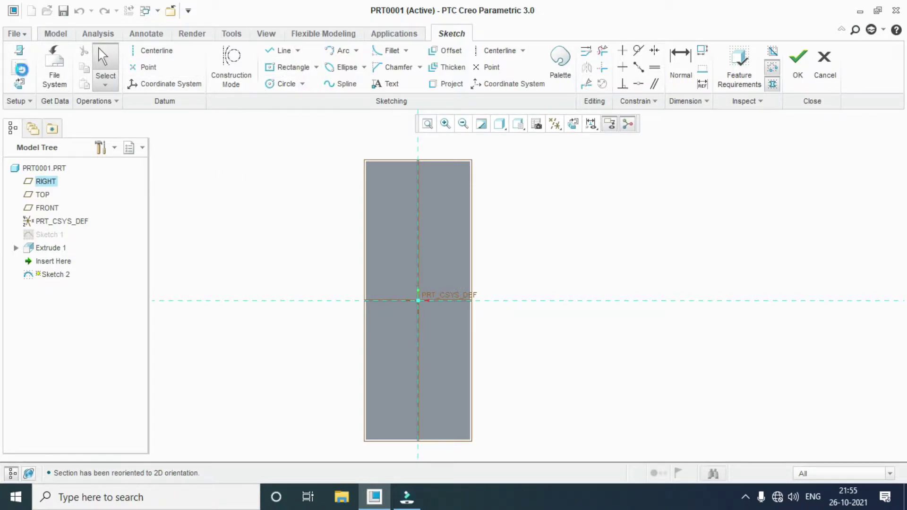
left_click(19, 67)
left_click(468, 220)
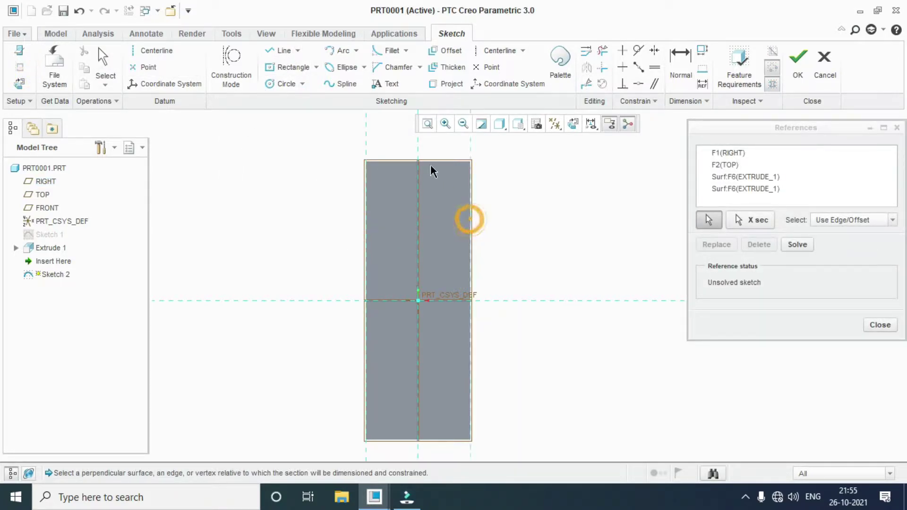
left_click(427, 161)
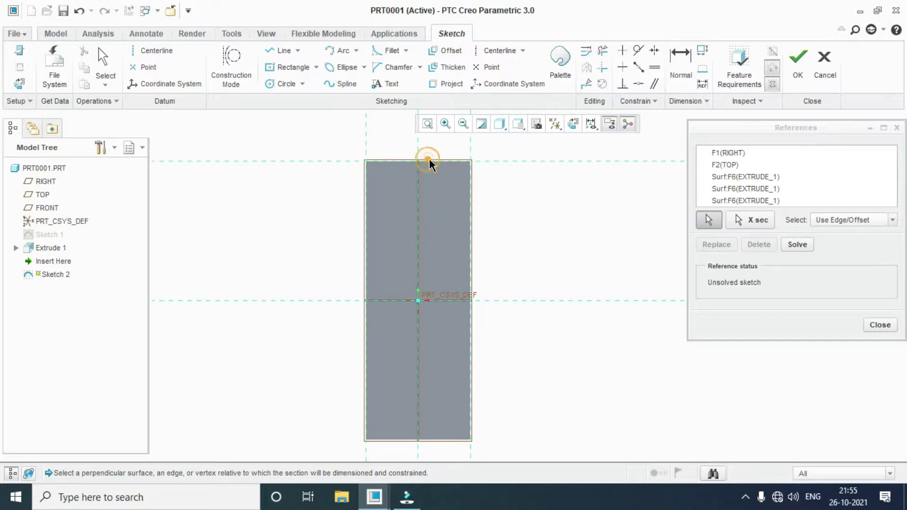
scroll(488, 458, "up", 2)
left_click(427, 434)
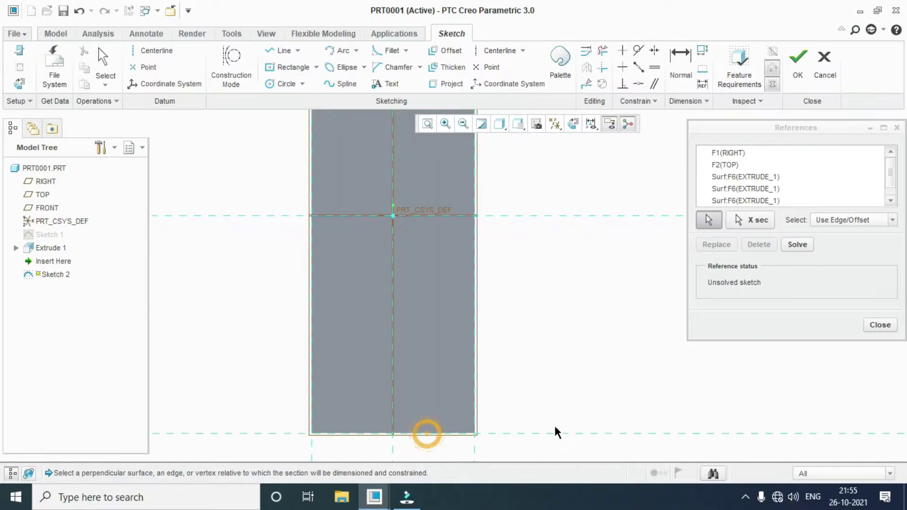
left_click(879, 325)
scroll(448, 391, "down", 3)
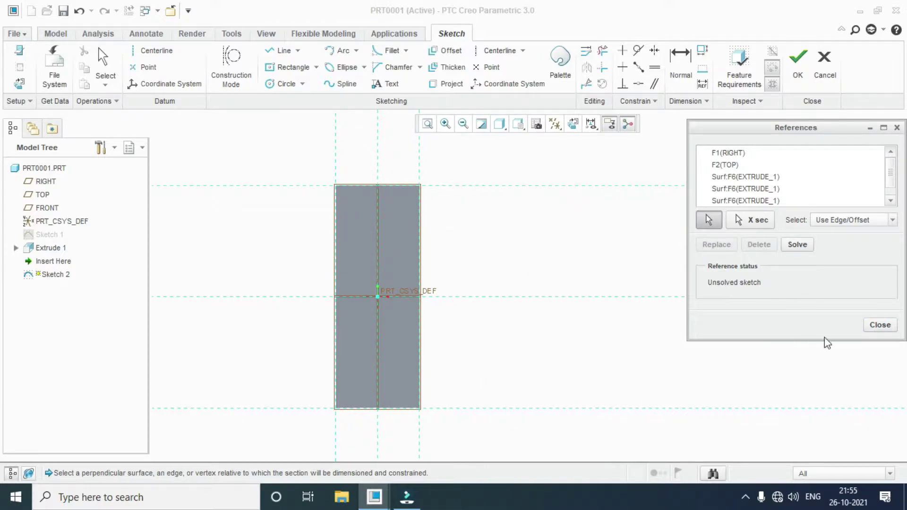
left_click(880, 325)
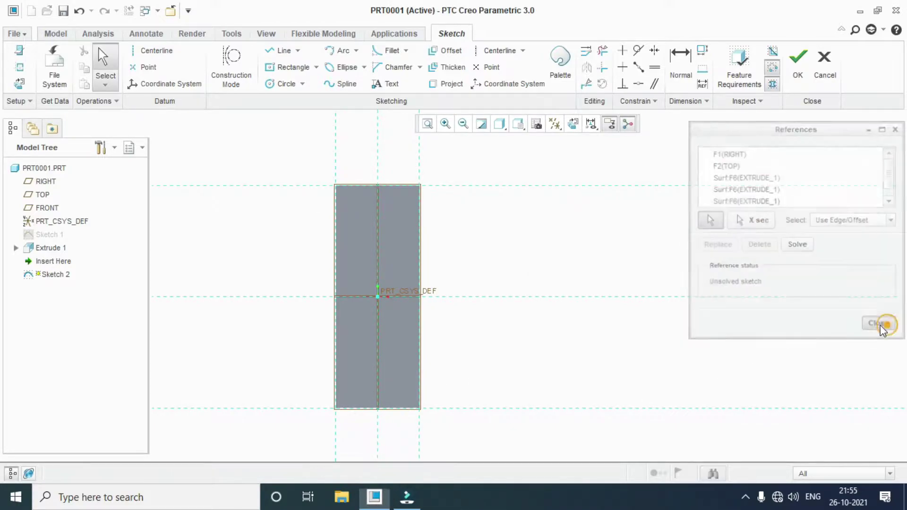
- Sketch a center rectangle at the origin spanning the full face width, with a height of 275 mm
left_click(278, 70)
left_click(377, 297)
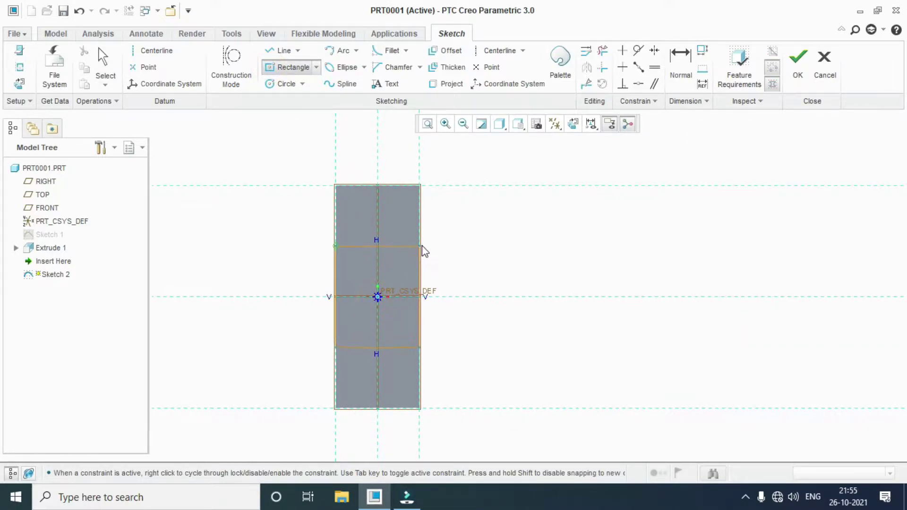
left_click(418, 216)
key("Escape")
middle_click_drag(140, 107, 202, 197)
scroll(350, 390, "up", 3)
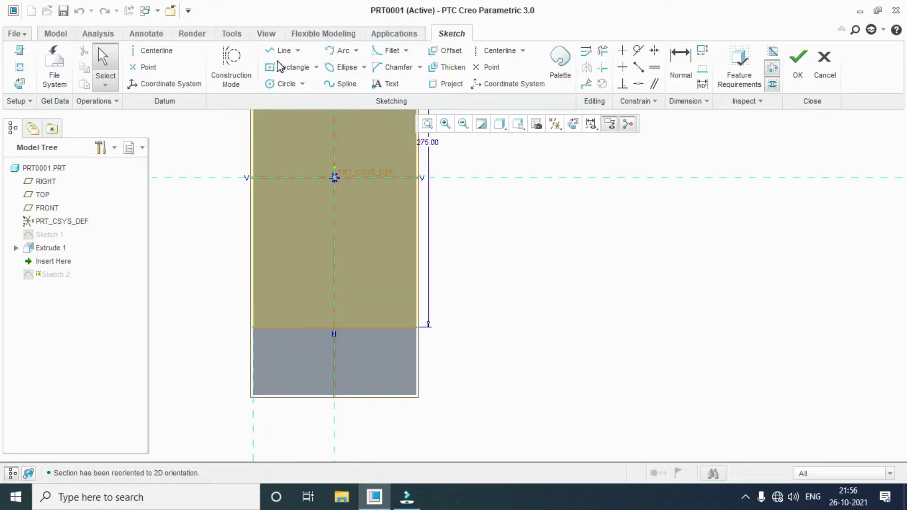
- Add the block's bottom edge as a sketch reference
left_click(291, 67)
left_click(19, 67)
left_click(298, 391)
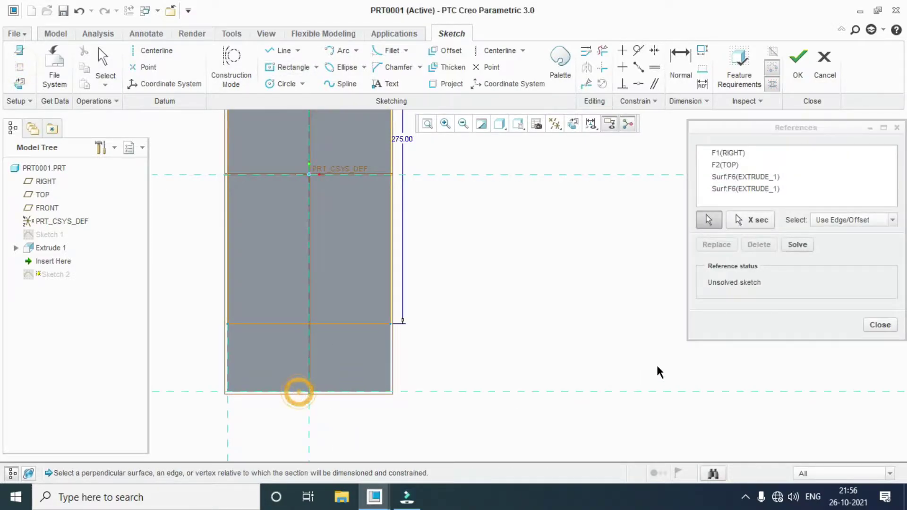
left_click(875, 324)
- Sketch a rectangle centered on the bottom edge's midpoint and set its width to 100 mm
left_click(280, 68)
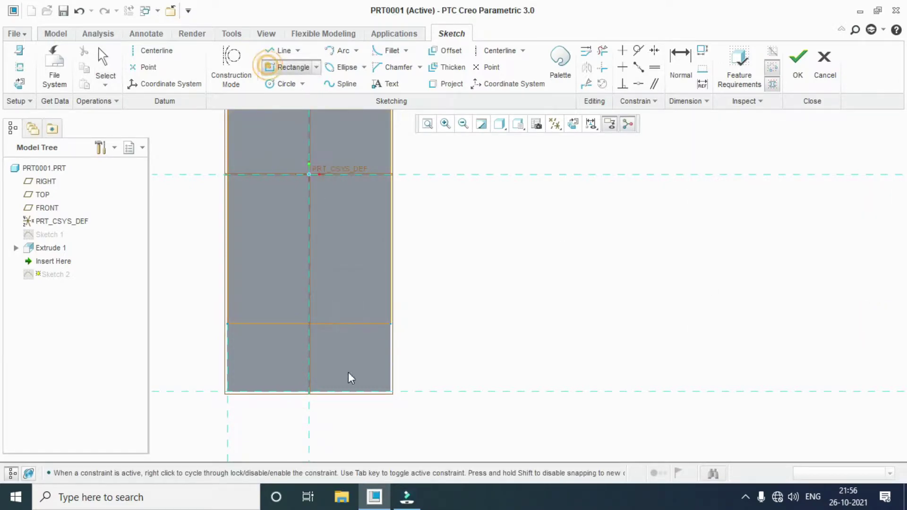
left_click(359, 301)
left_click(103, 59)
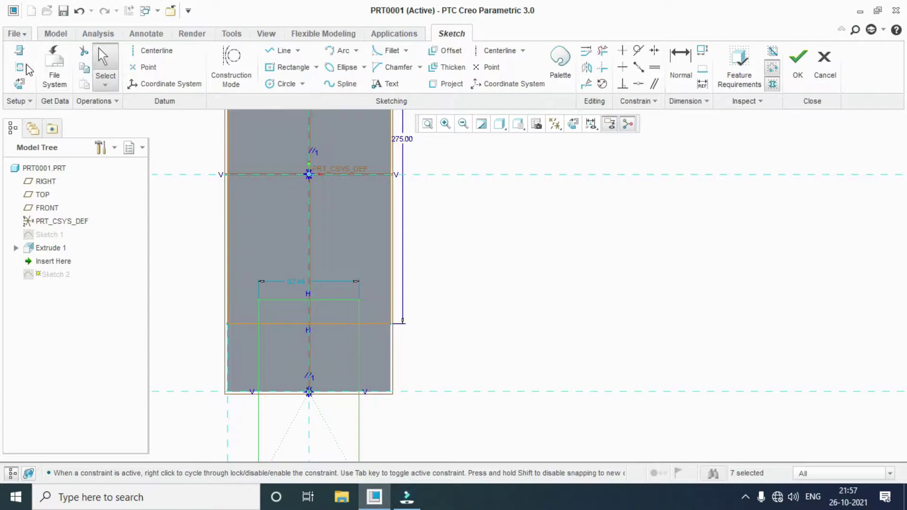
double_click(301, 283)
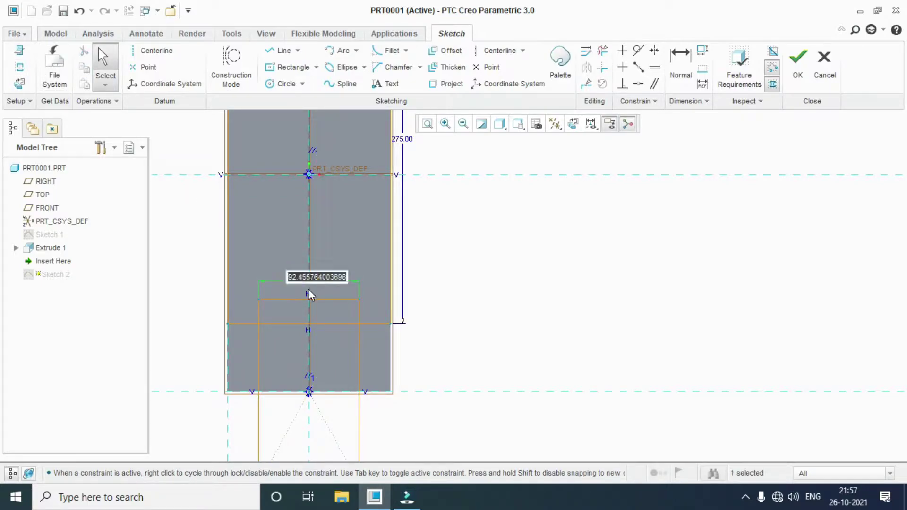
type("100")
key("Return")
- Trim the overlapping segments of the two rectangles into one closed T-shaped profile and finish the sketch
mouse_move(337, 316)
middle_mouse_down()
mouse_move(425, 395)
mouse_move(417, 413)
middle_mouse_up()
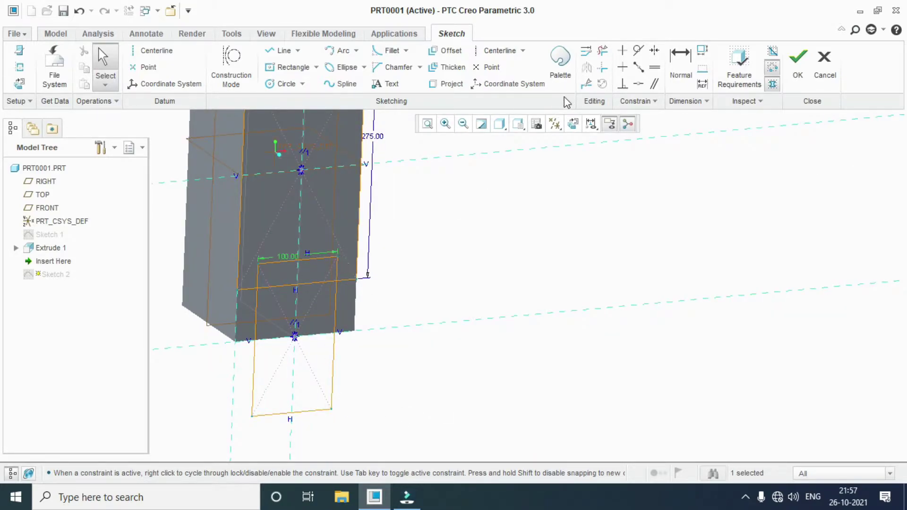
left_click(602, 50)
scroll(351, 276, "down", 3)
left_click_drag(389, 300, 393, 337)
left_click_drag(324, 268, 319, 347)
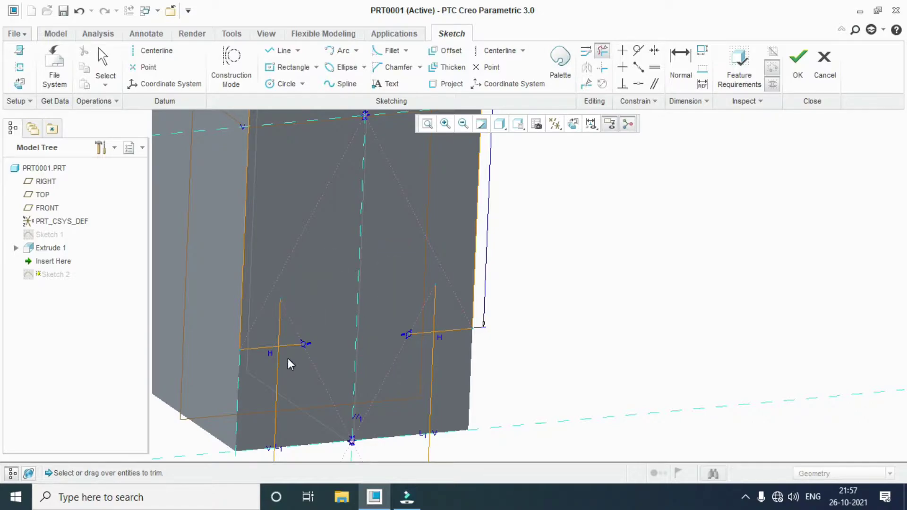
left_click(417, 342)
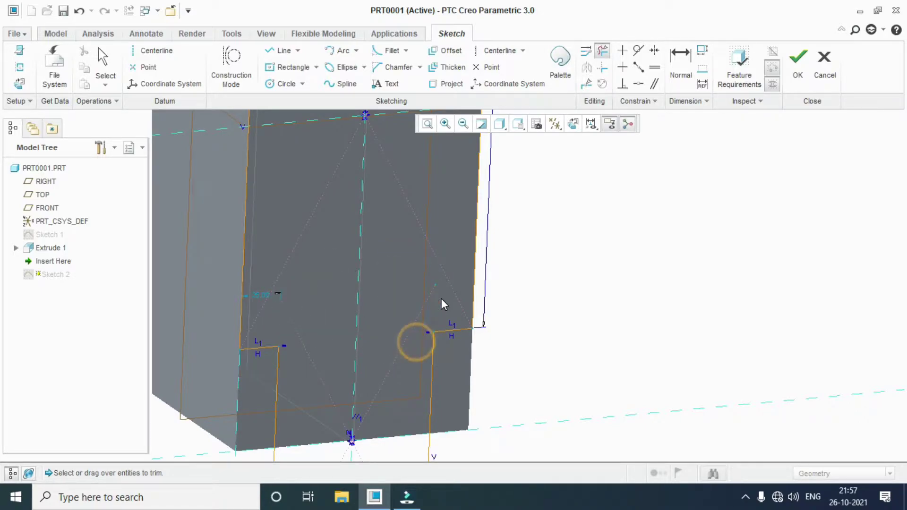
scroll(382, 277, "up", 3)
scroll(375, 403, "down", 3)
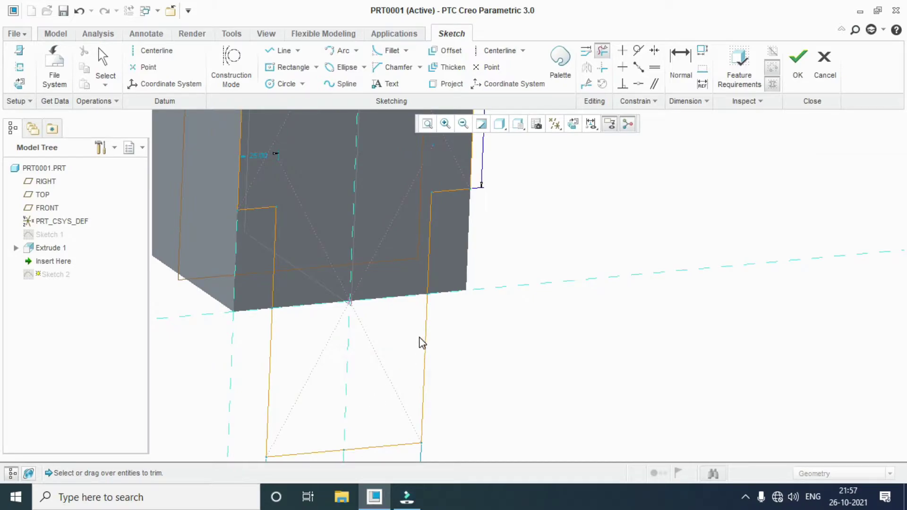
scroll(422, 342, "up", 2)
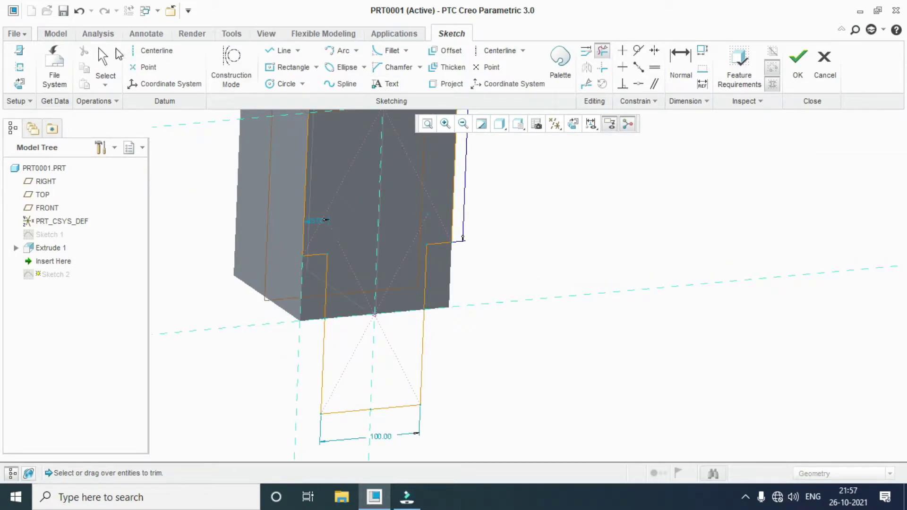
middle_click(236, 247)
scroll(472, 358, "up", 3)
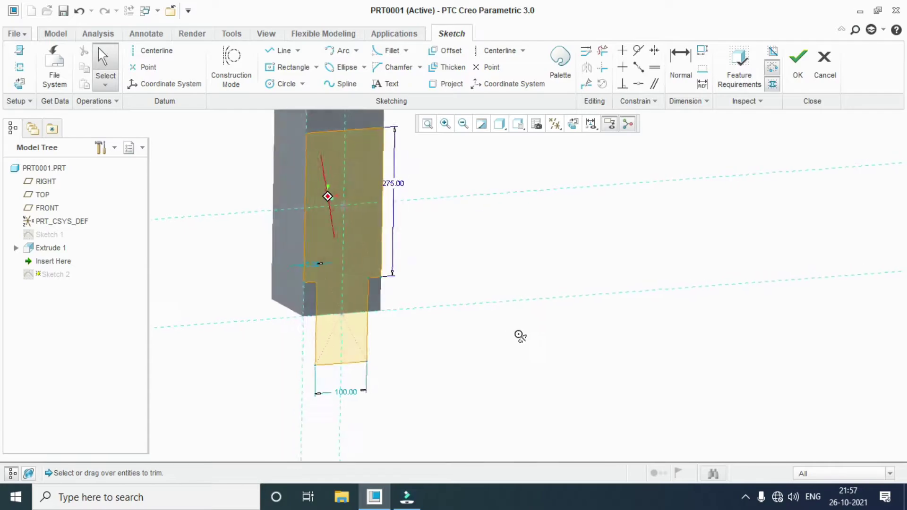
left_click(798, 59)
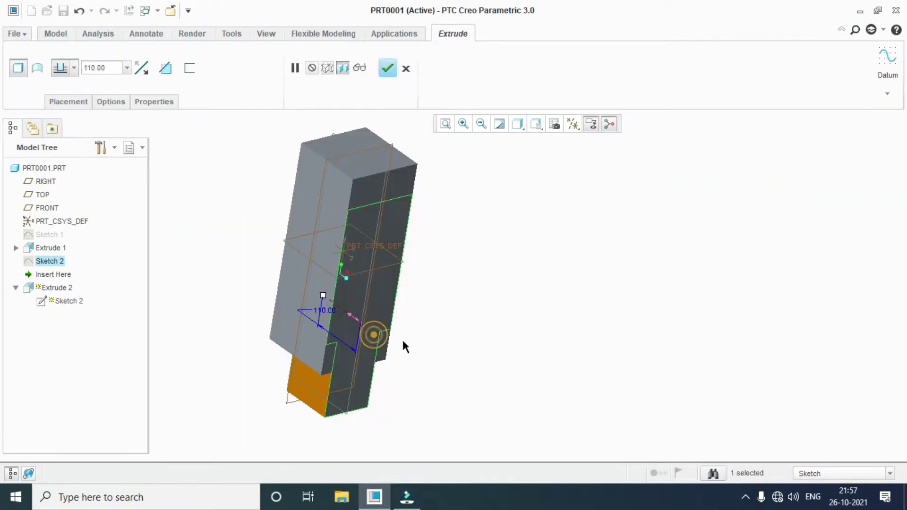
- Cut the T-shaped profile into the block to a depth of 110 mm by removing material
left_click(165, 67)
double_click(114, 68)
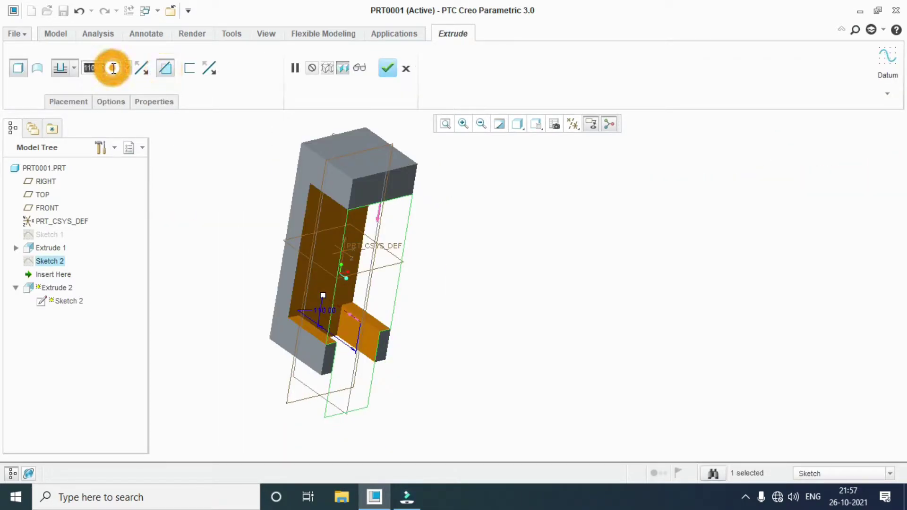
type("110")
key("Return")
middle_click_drag(340, 305, 421, 133)
left_click(388, 68)
left_click(461, 224)
- Start a sketch on the RIGHT datum plane with the TOP plane as the left-facing orientation reference
middle_click_drag(456, 260, 467, 277)
scroll(376, 331, "up", 5)
scroll(367, 330, "down", 3)
middle_click_drag(348, 338, 277, 148)
left_click(312, 64)
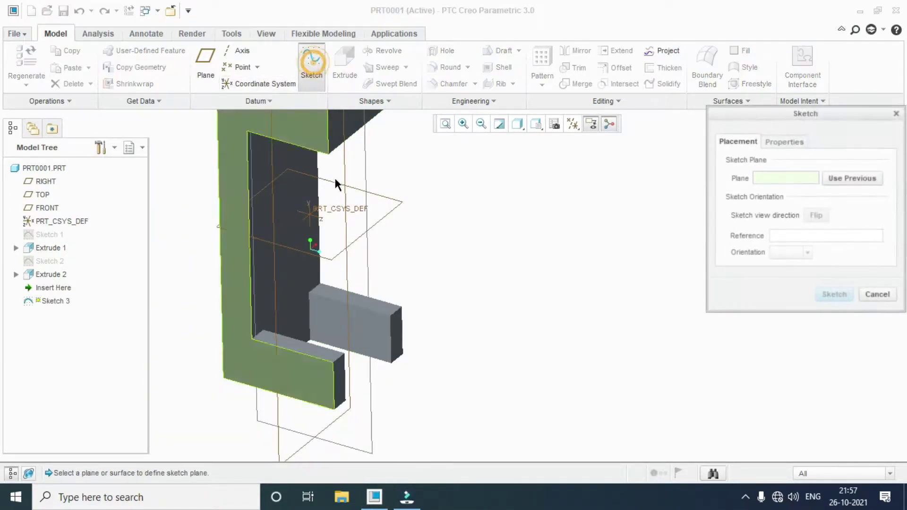
left_click(371, 397)
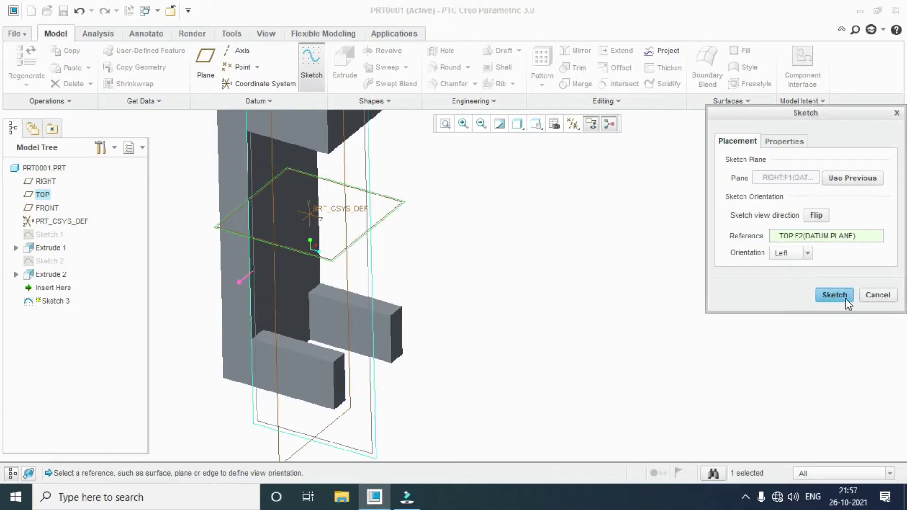
left_click(845, 299)
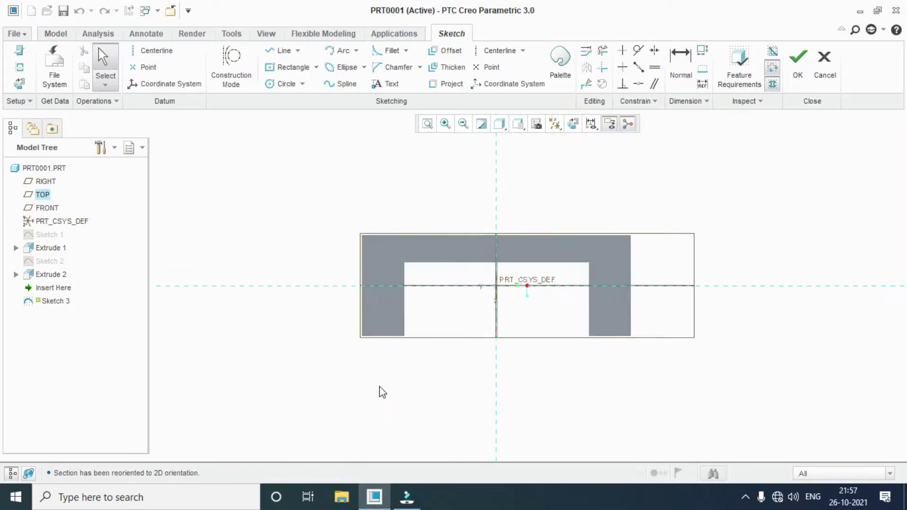
- Add the arm's end edge, inner edge and outer edge and the block's back edge as sketch references
scroll(570, 356, "up", 2)
left_click(21, 67)
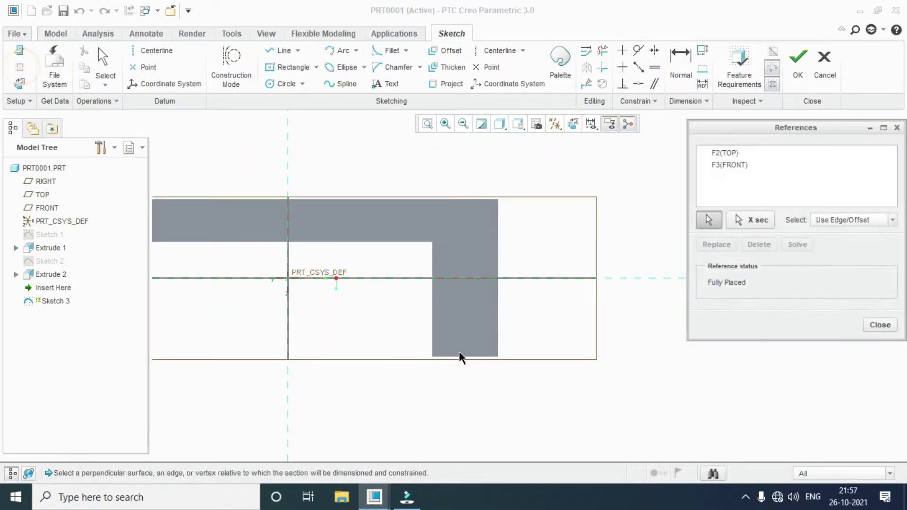
left_click(471, 357)
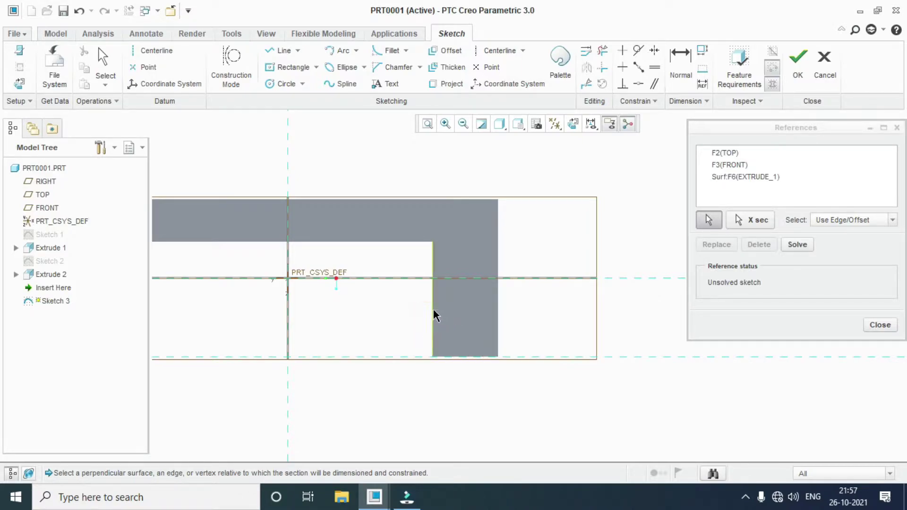
left_click(433, 310)
left_click(497, 289)
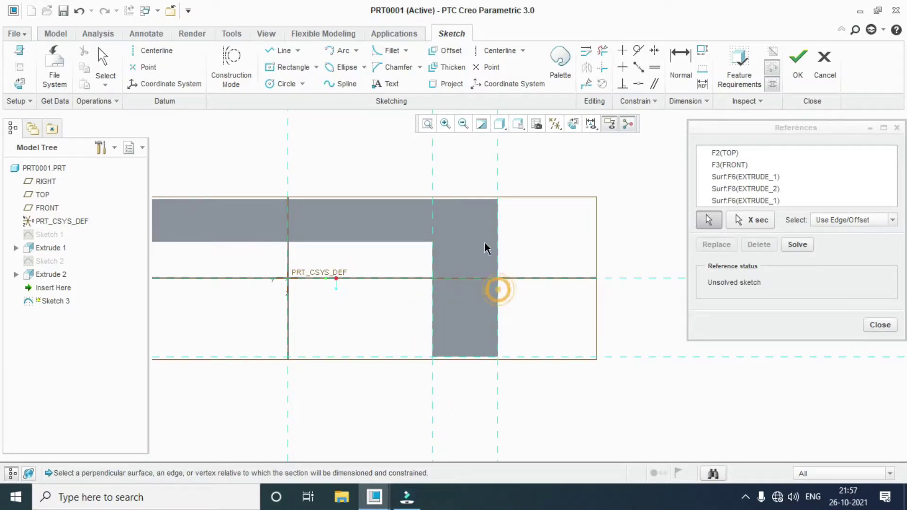
left_click(479, 203)
left_click(892, 328)
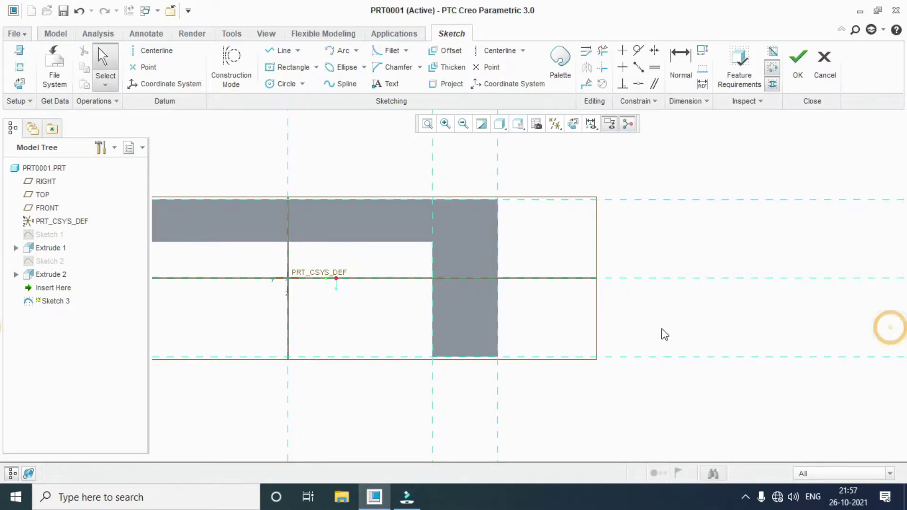
- Sketch a helper line along the arm's end edge from its inner corner to its outer corner
scroll(661, 327, "up", 2)
left_click(278, 51)
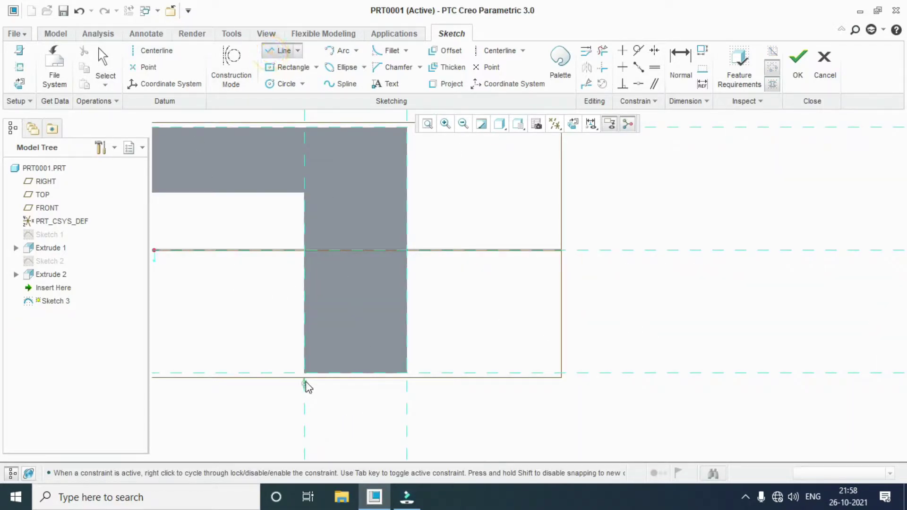
left_click(407, 373)
middle_click(458, 370)
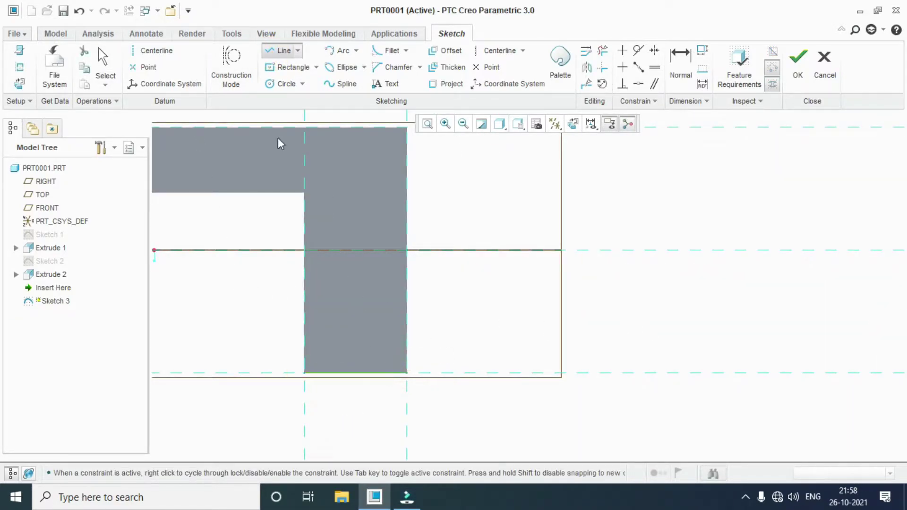
- Sketch a vertical helper line inward from the end line's midpoint and set its length to 50 mm
left_click(355, 373)
left_click(357, 263)
middle_click(374, 326)
middle_click(359, 326)
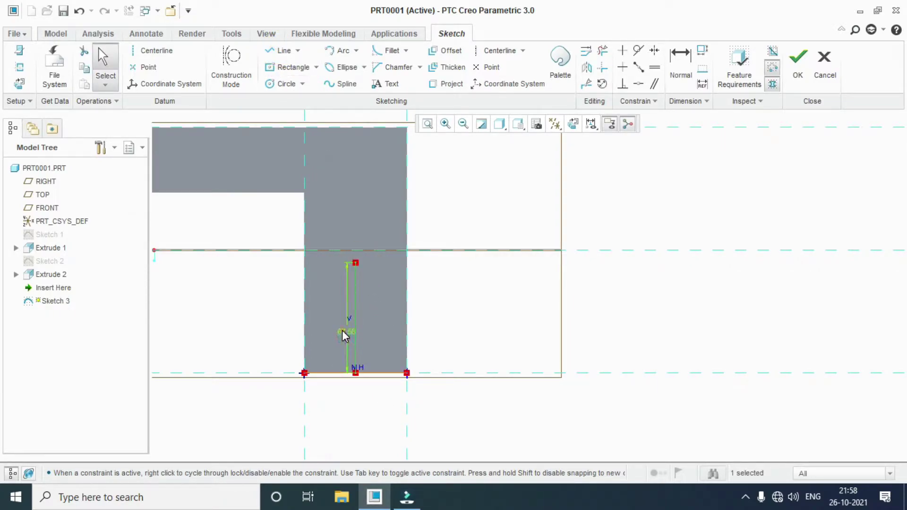
double_click(344, 330)
type("47")
key("Return")
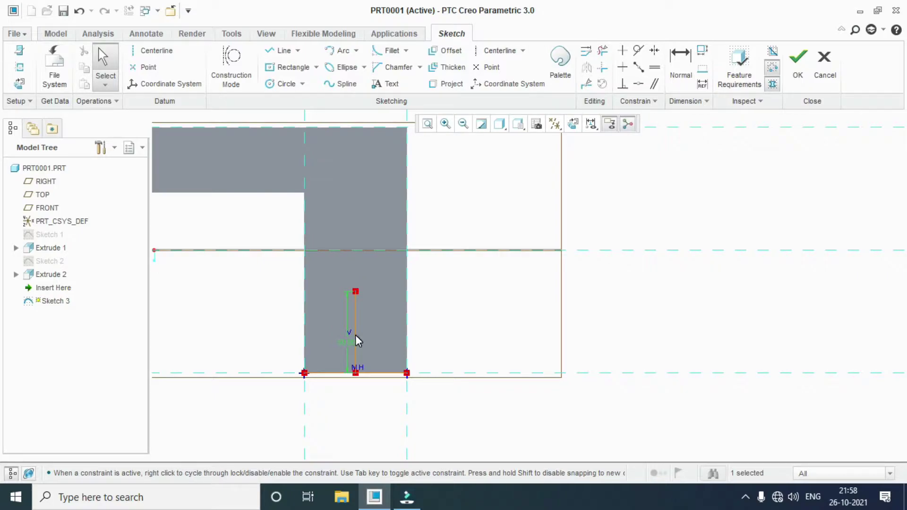
- Sketch a circle centered on the vertical line's inner end and set its diameter to 30 mm
left_click(279, 84)
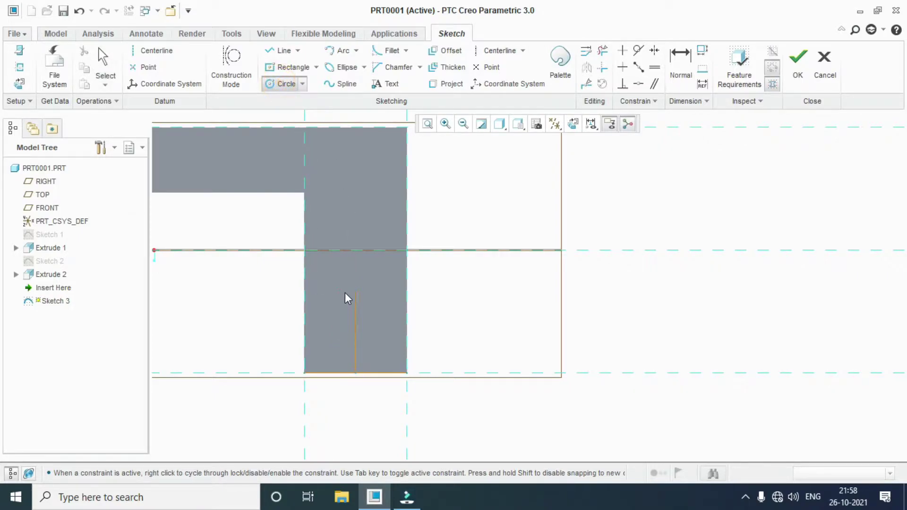
left_click(372, 282)
left_click(375, 268)
middle_click(318, 286)
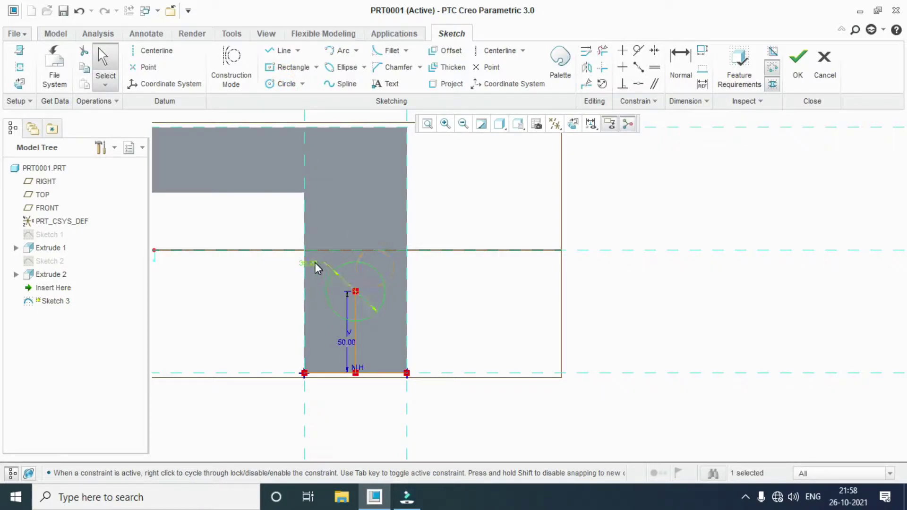
double_click(314, 263)
type("30")
key("Return")
- Delete the two helper lines and finish the sketch with only the circle
left_click_drag(274, 416, 460, 363)
left_click(355, 350)
key("Delete")
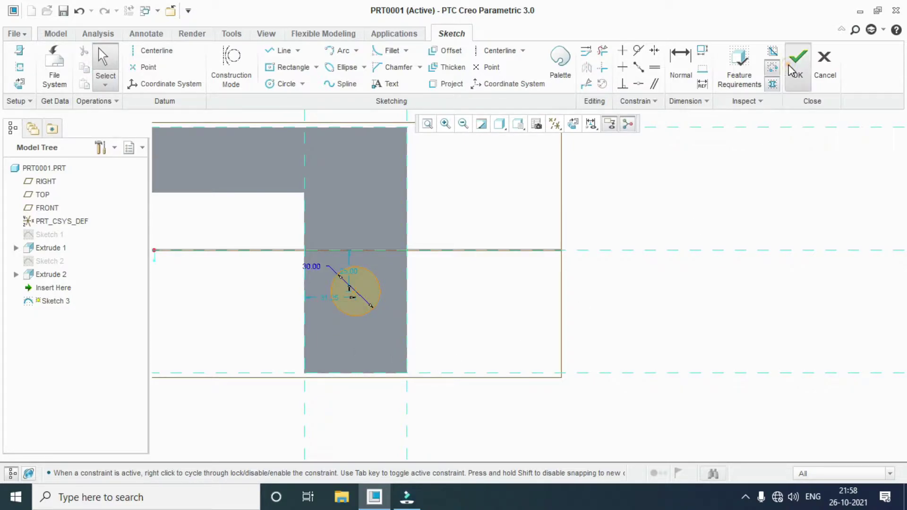
left_click(794, 71)
- Extrude the circle as a cut through both arms, with the depth set to Through All on both sides
mouse_move(413, 287)
middle_mouse_down()
mouse_move(480, 283)
mouse_move(453, 285)
middle_mouse_up()
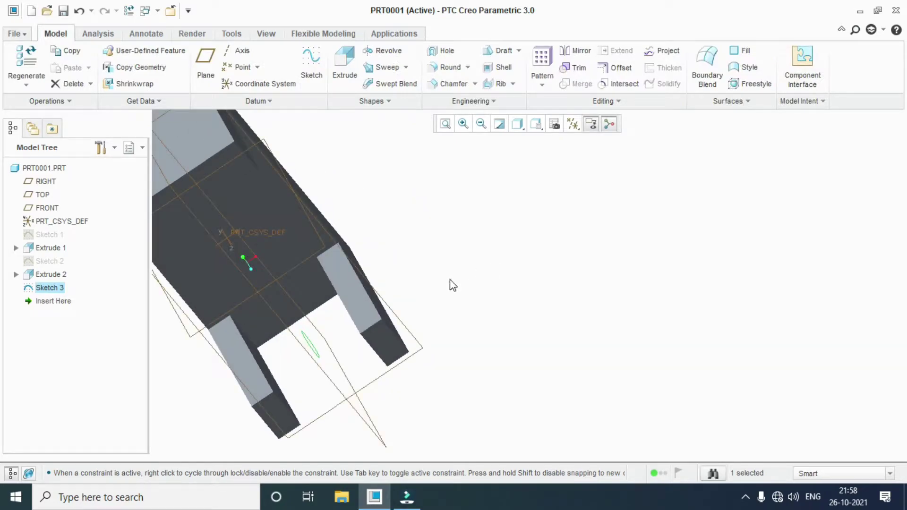
left_click(342, 64)
left_click(74, 67)
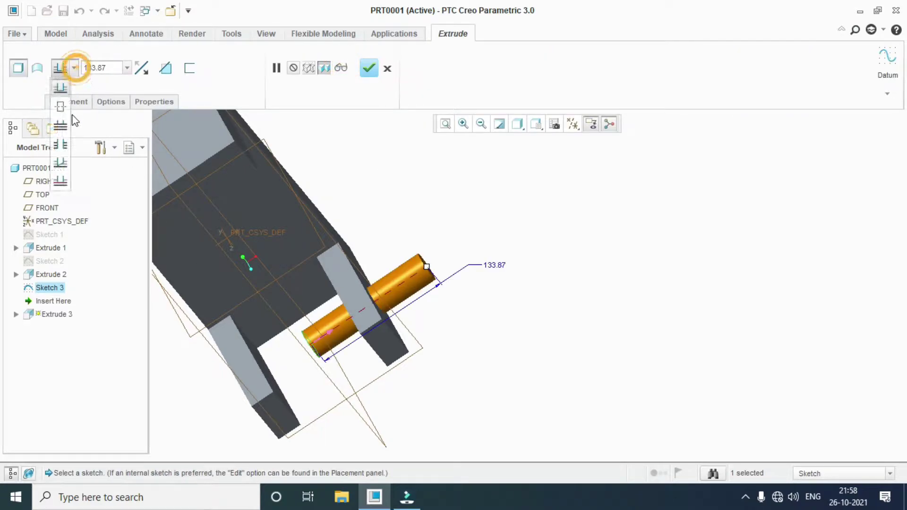
left_click(59, 112)
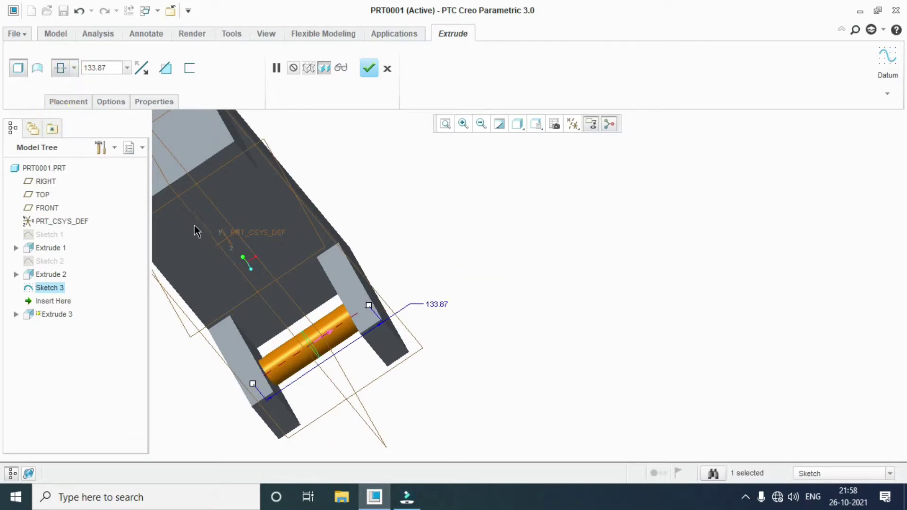
left_click(111, 101)
left_click(175, 149)
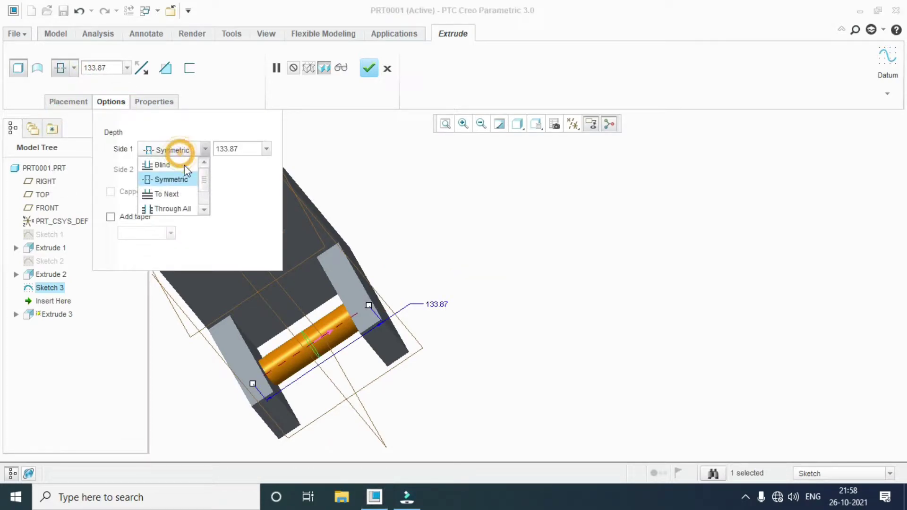
left_click(186, 204)
left_click(166, 171)
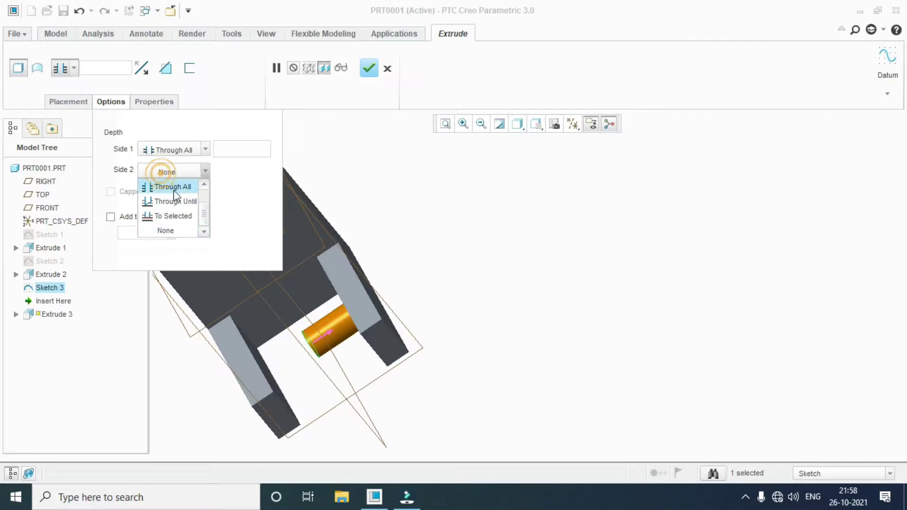
left_click(177, 188)
left_click(166, 67)
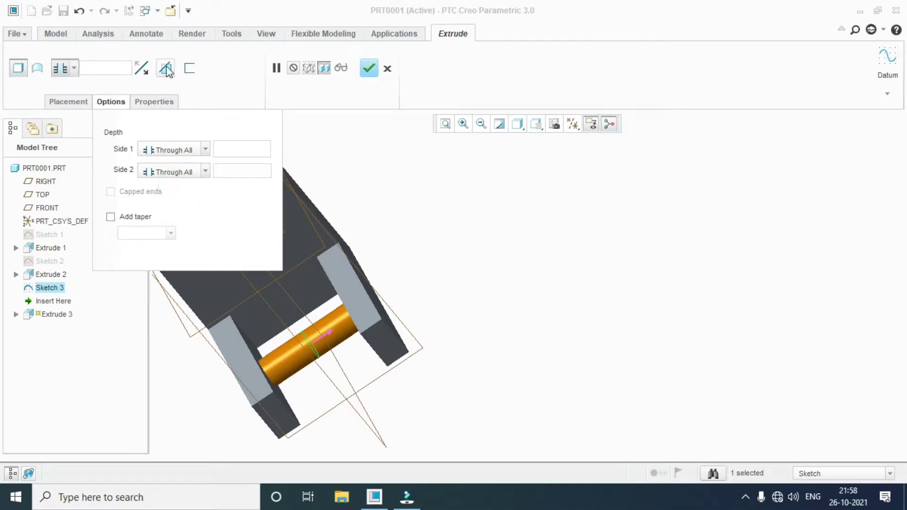
middle_click_drag(460, 309, 337, 392)
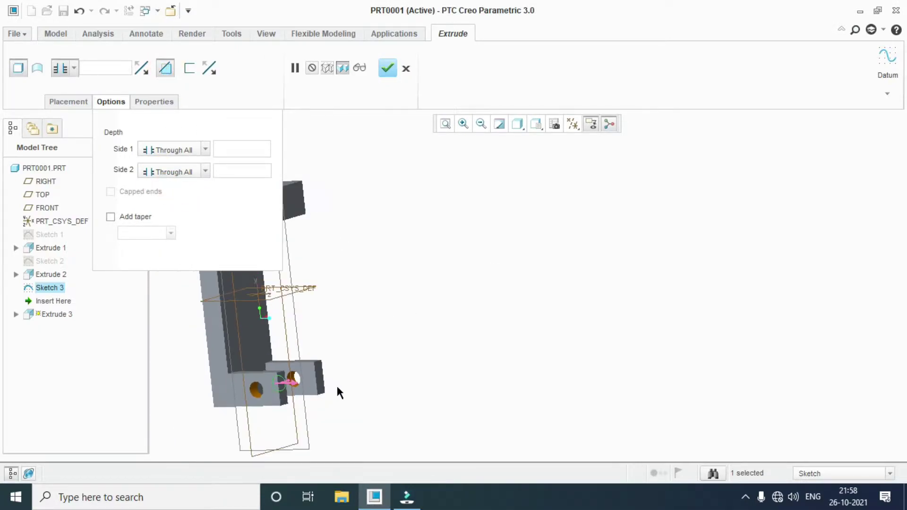
left_click(387, 68)
- Edit the hole's sketch, set the circle center's distance from the FRONT plane to 0, and finish the sketch
left_click(16, 300)
left_click(62, 315)
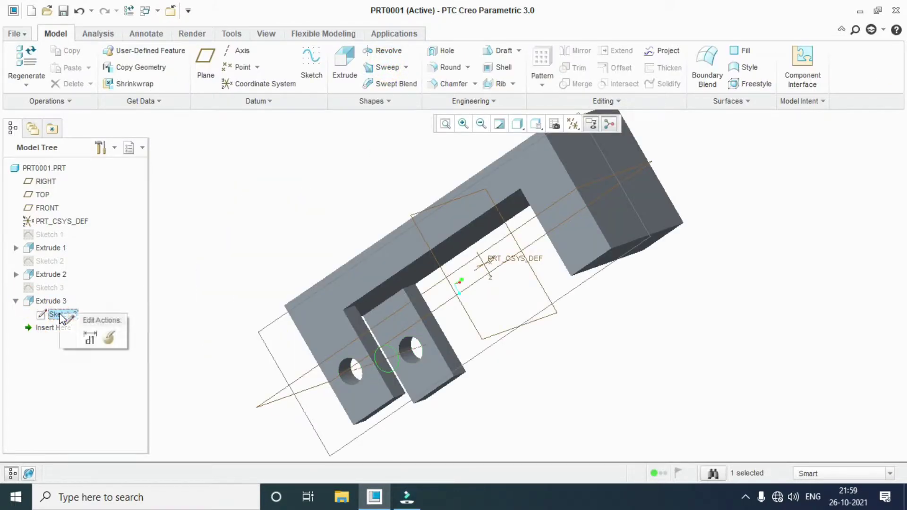
left_click(112, 341)
left_click(581, 124)
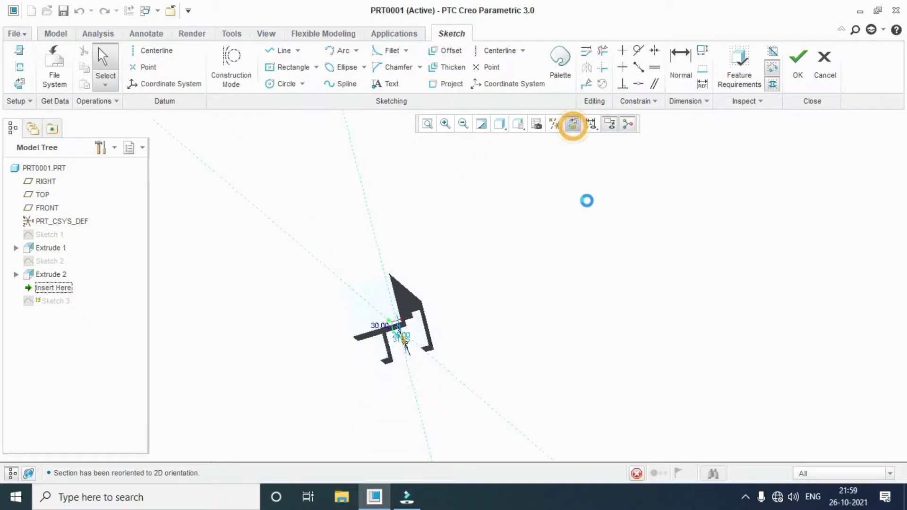
scroll(380, 332, "down", 3)
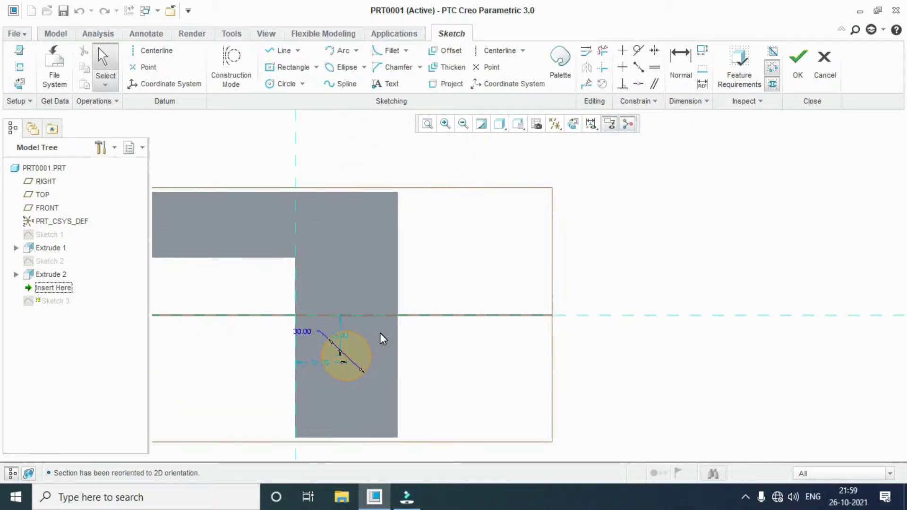
double_click(340, 336)
type("0")
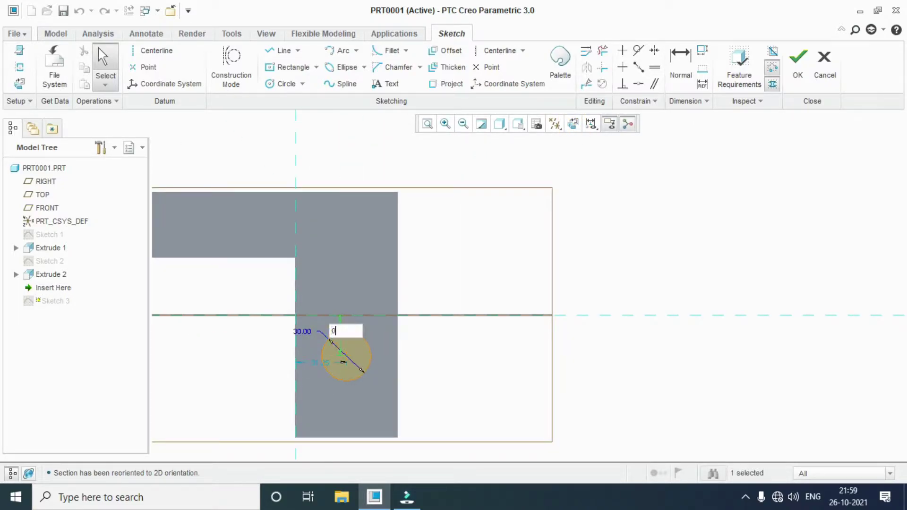
key("Return")
scroll(353, 330, "up", 2)
scroll(347, 330, "down", 1)
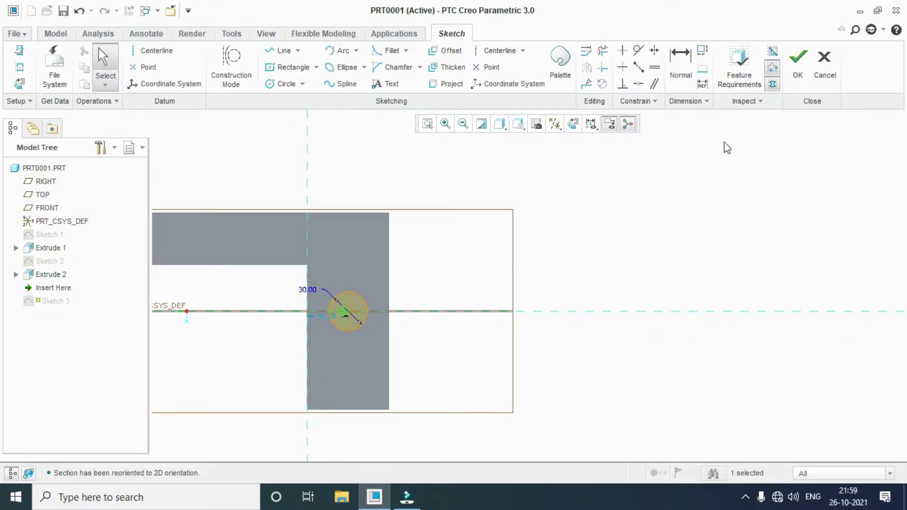
left_click(802, 74)
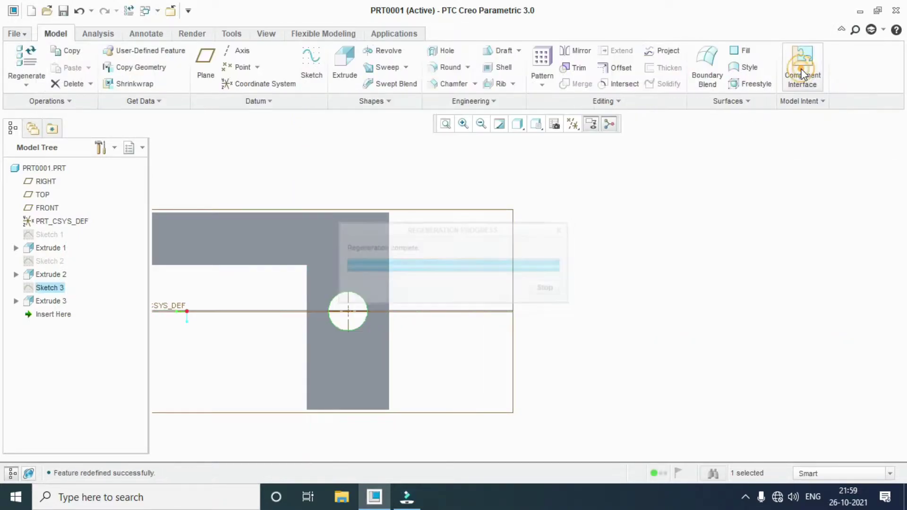
- Start a sketch on the block's square top face and view it straight on
left_click(311, 60)
left_click(395, 174)
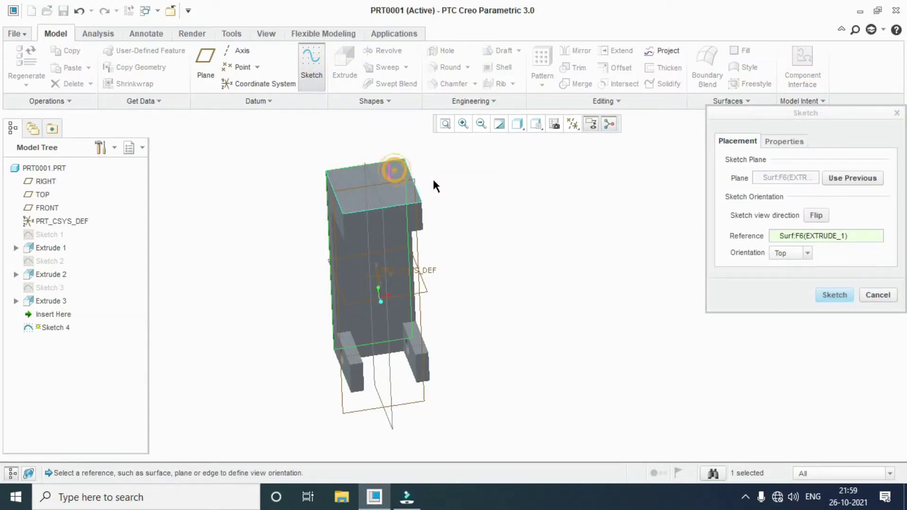
left_click(834, 295)
left_click(569, 126)
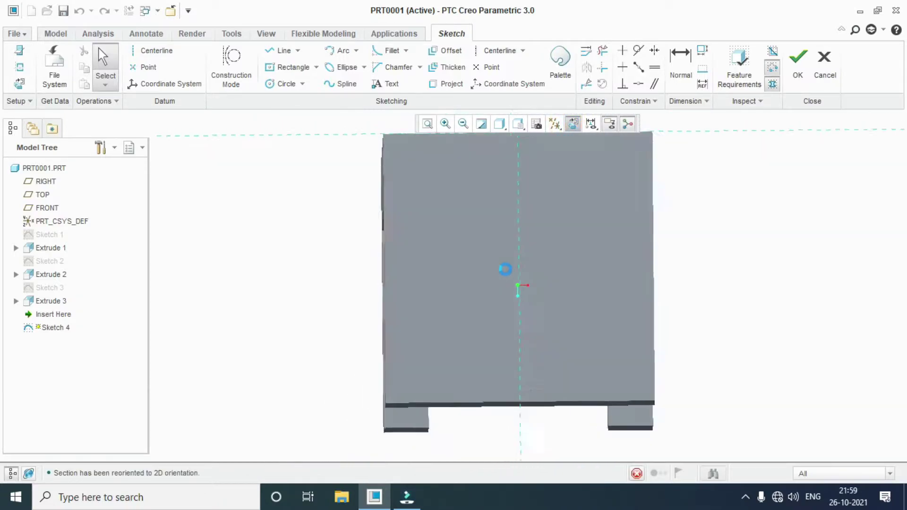
- Add the FRONT datum plane as a sketch reference
left_click(23, 68)
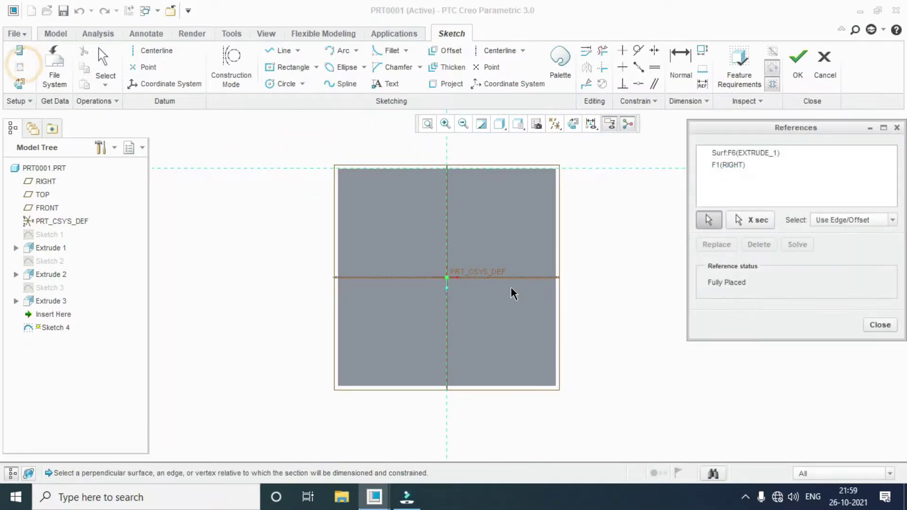
left_click(500, 278)
left_click(878, 325)
- Sketch a circle centered on the face at the crossing of the RIGHT and FRONT planes with a 25 mm diameter
left_click(282, 83)
left_click(451, 281)
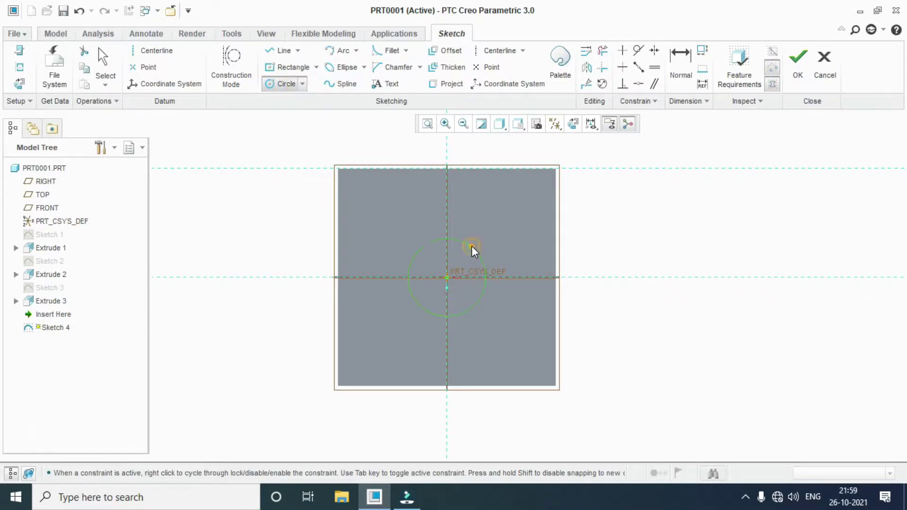
left_click(474, 251)
middle_click(474, 250)
double_click(392, 240)
type("25")
key("Return")
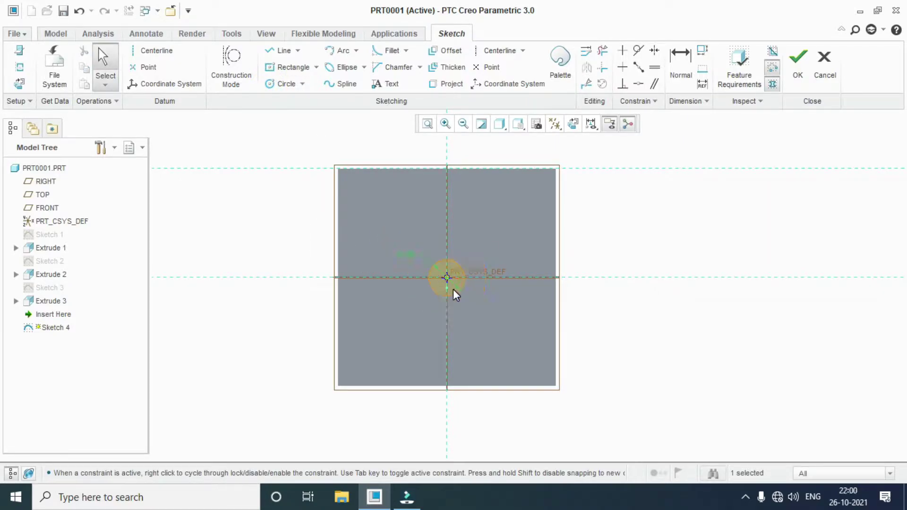
- Set the centered circle's diameter to 30 mm and finish the sketch
double_click(402, 255)
type("30")
key("Return")
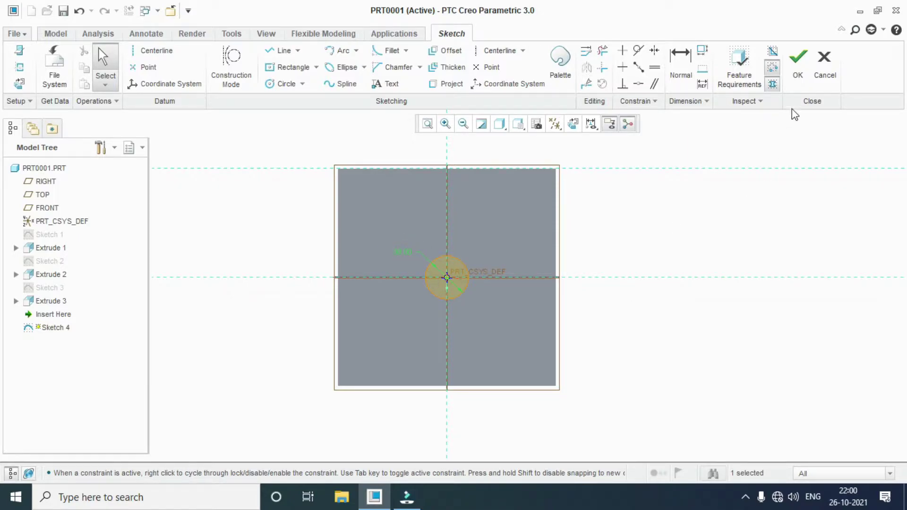
left_click(798, 59)
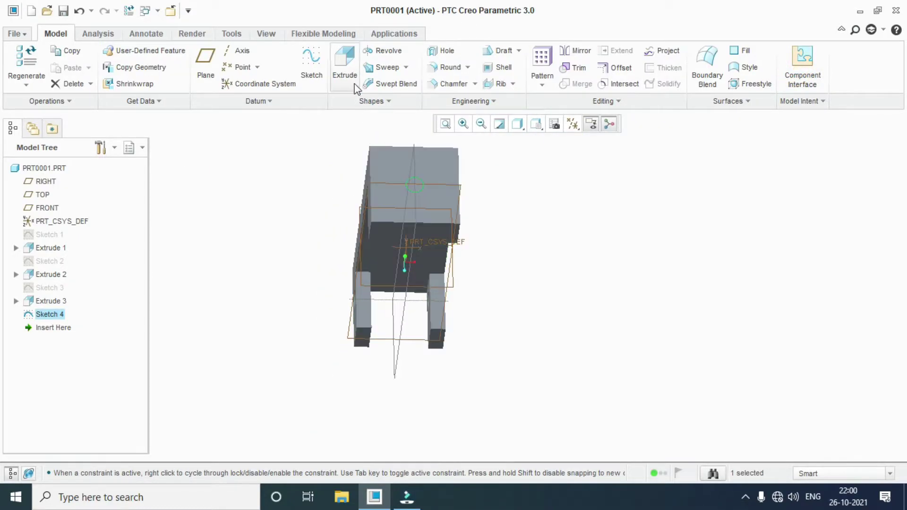
- Cut the top face's 30 mm circle into the block with an Extrude that removes material up to the next surface
left_click(345, 62)
left_click(418, 170)
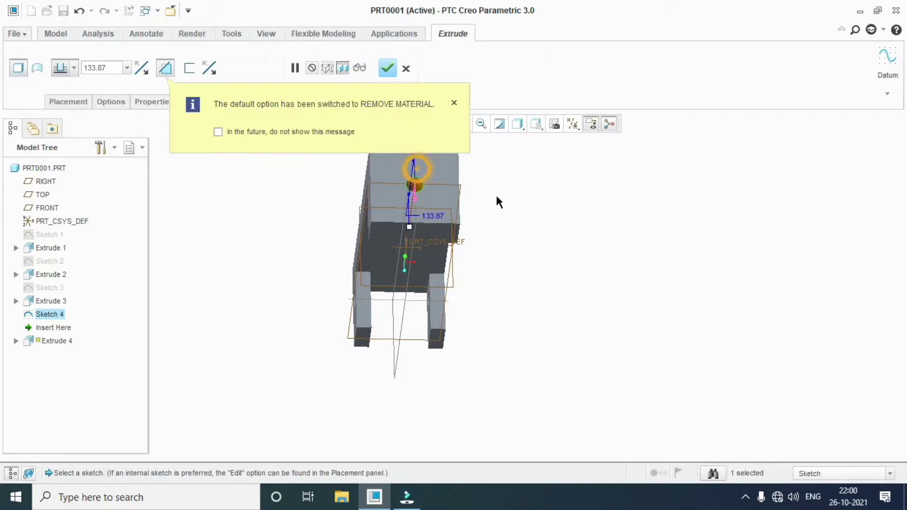
left_click(74, 69)
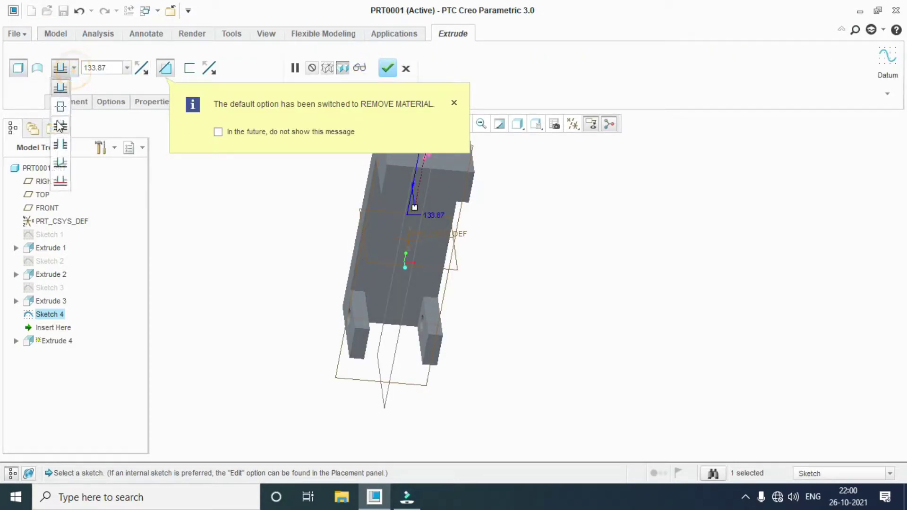
left_click(60, 127)
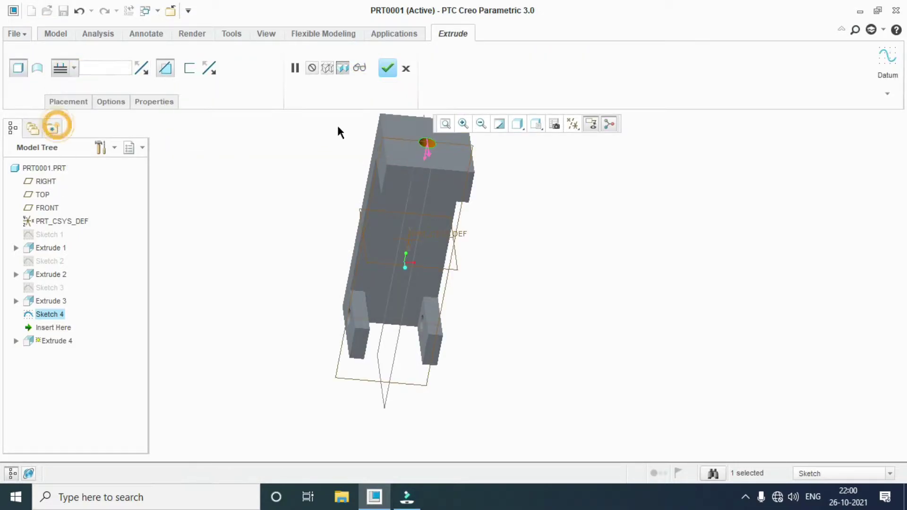
left_click(388, 69)
middle_click_drag(448, 218, 536, 251)
scroll(493, 314, "up", 5)
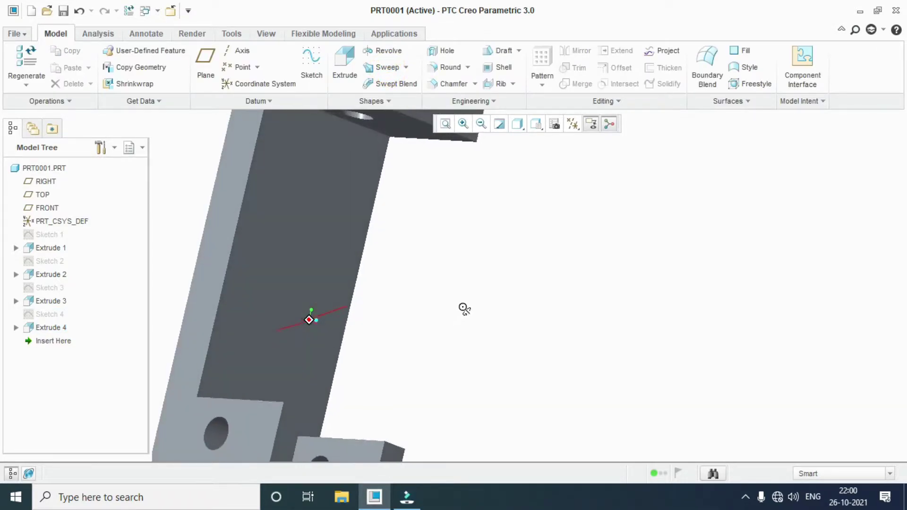
scroll(461, 314, "down", 5)
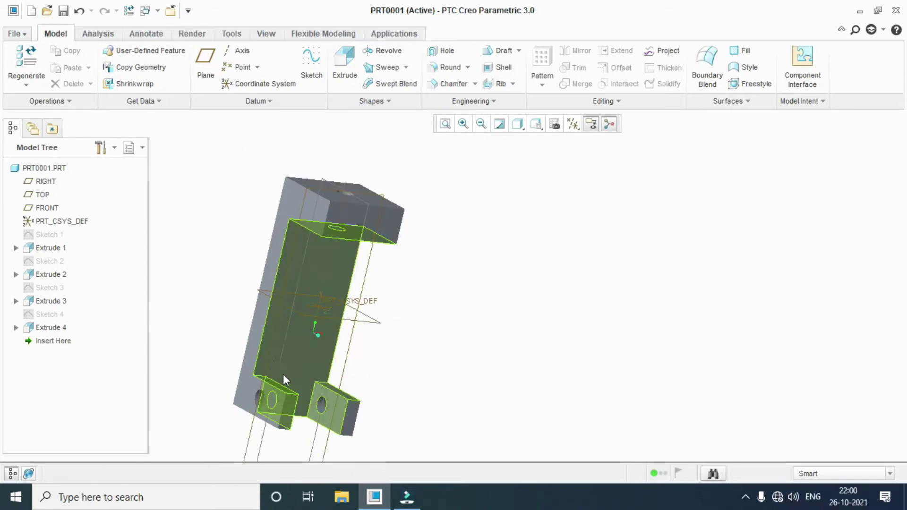
- Start a sketch on the large recessed front face between the top block and the arms, and view it straight on
middle_click_drag(333, 369, 426, 364)
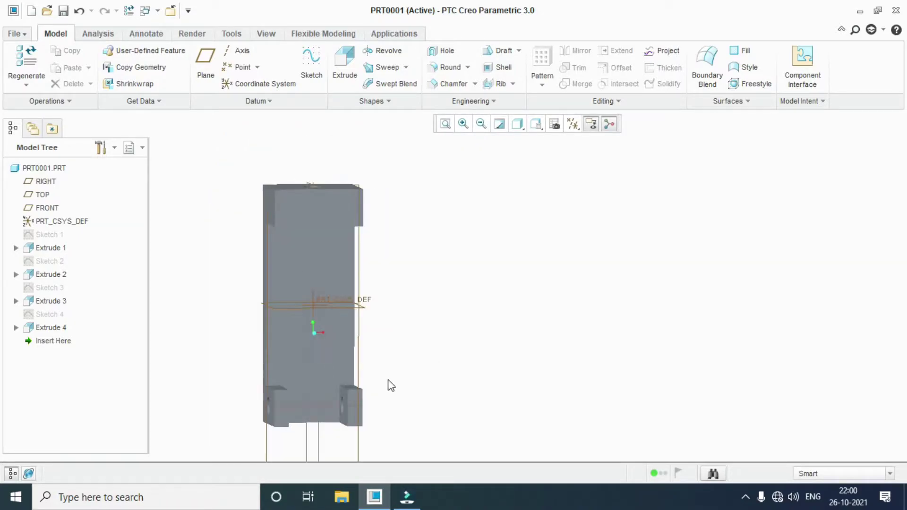
left_click(311, 61)
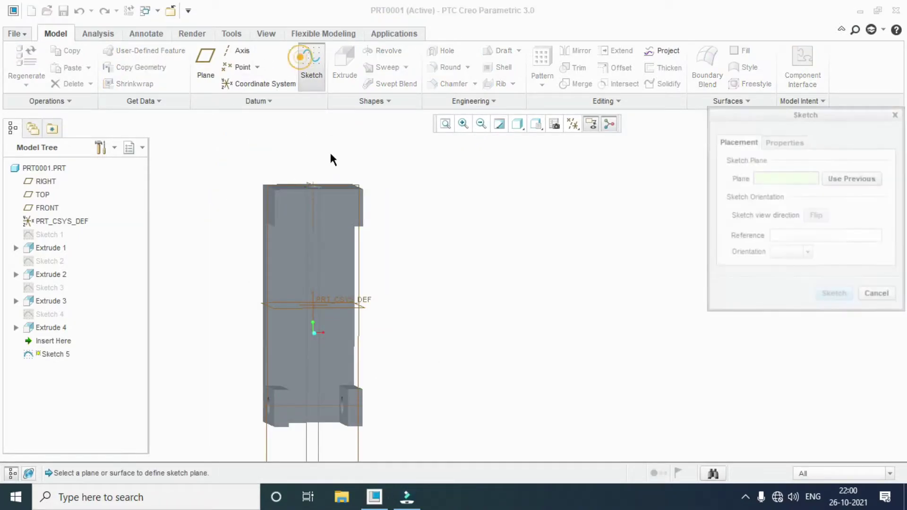
left_click(297, 364)
left_click(833, 295)
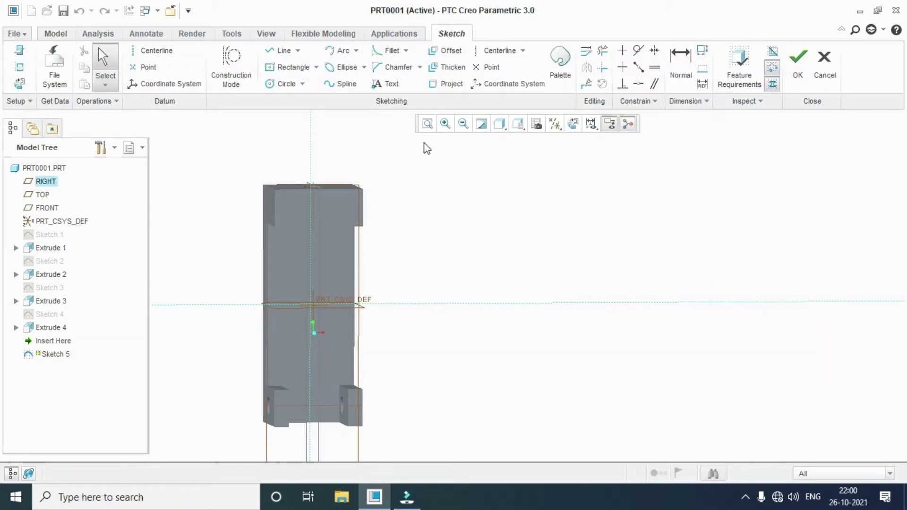
left_click(557, 126)
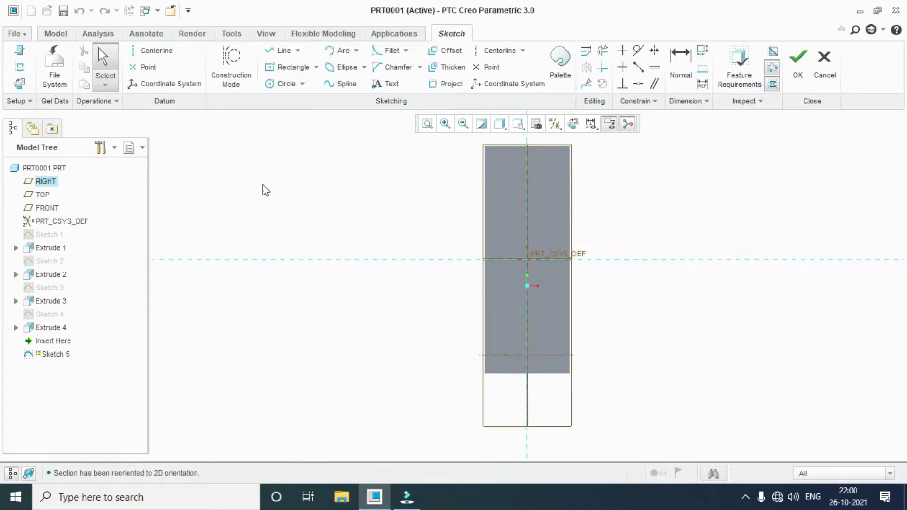
- Add the face's lower edge and the inner side faces of both arms as sketch references
left_click(19, 67)
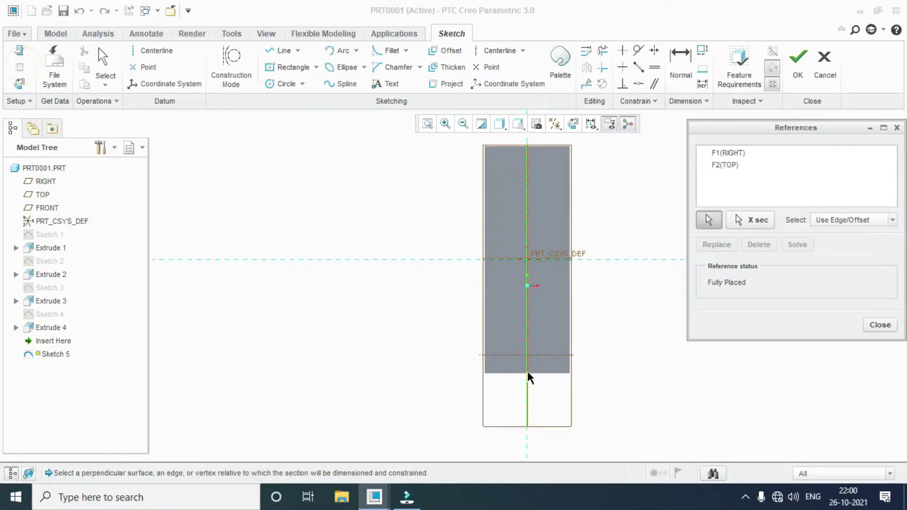
left_click(538, 375)
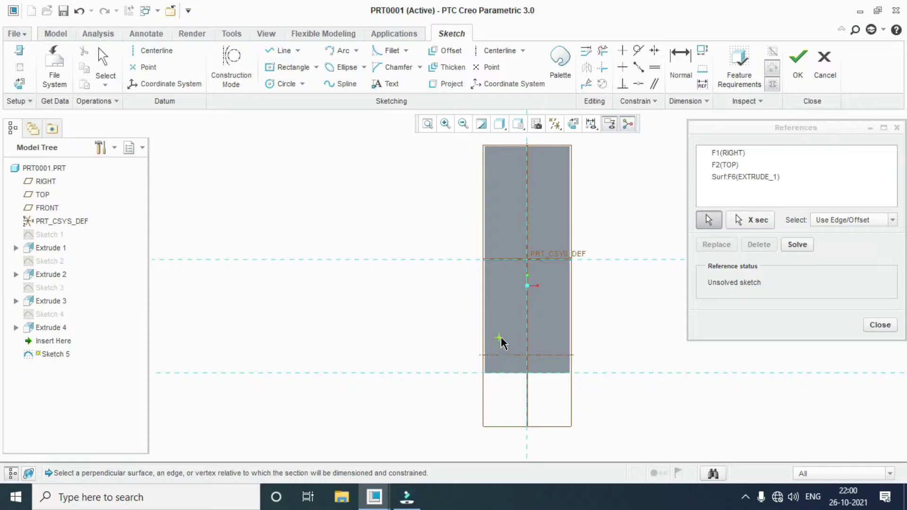
scroll(581, 338, "up", 3)
left_click(420, 399)
left_click(424, 399)
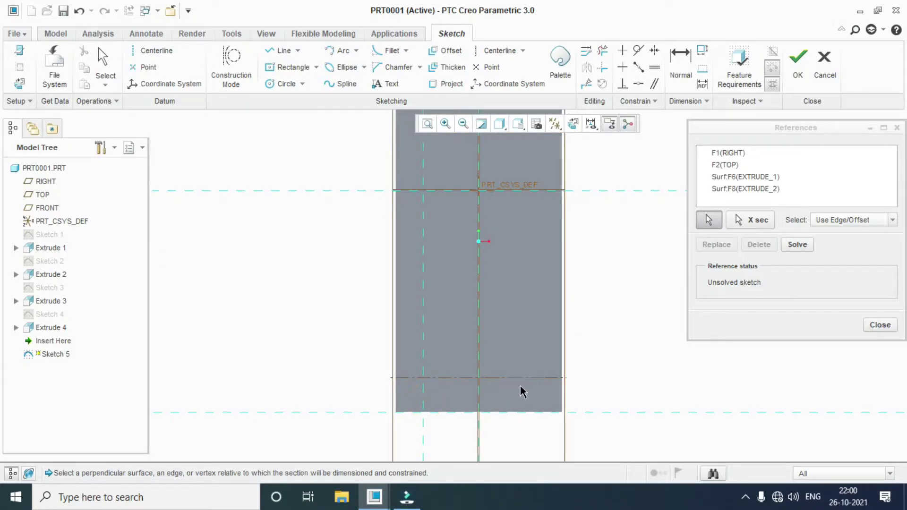
left_click(535, 385)
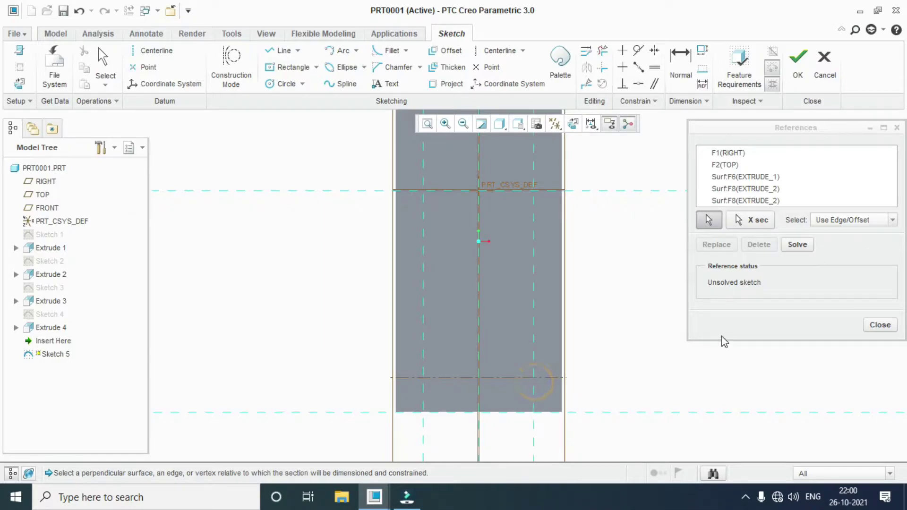
left_click(879, 324)
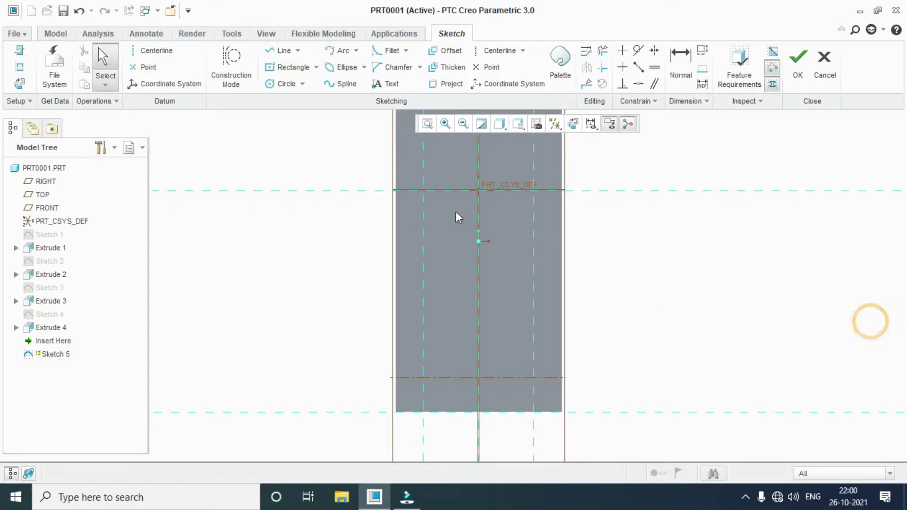
left_click(316, 71)
left_click(314, 95)
left_click(423, 412)
left_click(316, 66)
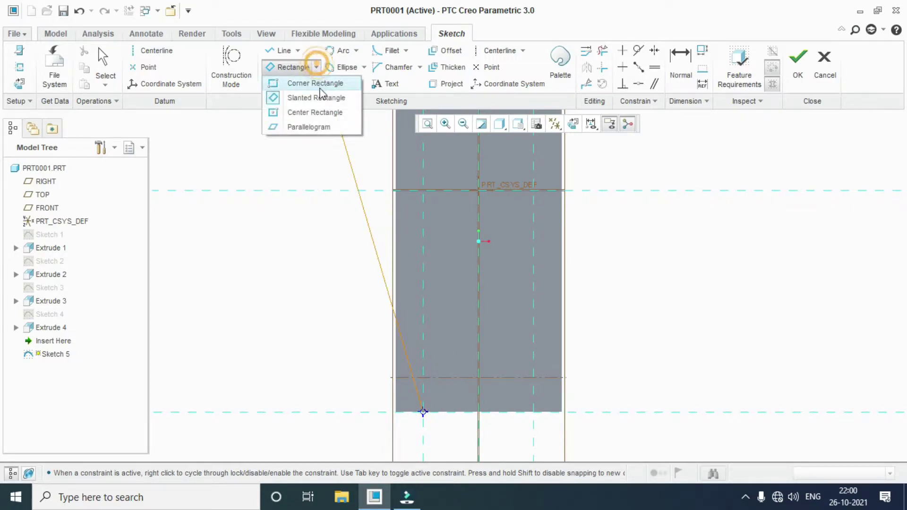
left_click(321, 84)
- Draw a corner rectangle spanning between the arms' inner faces, rising about 172 mm from the lower edge reference
left_click(316, 66)
left_click(310, 83)
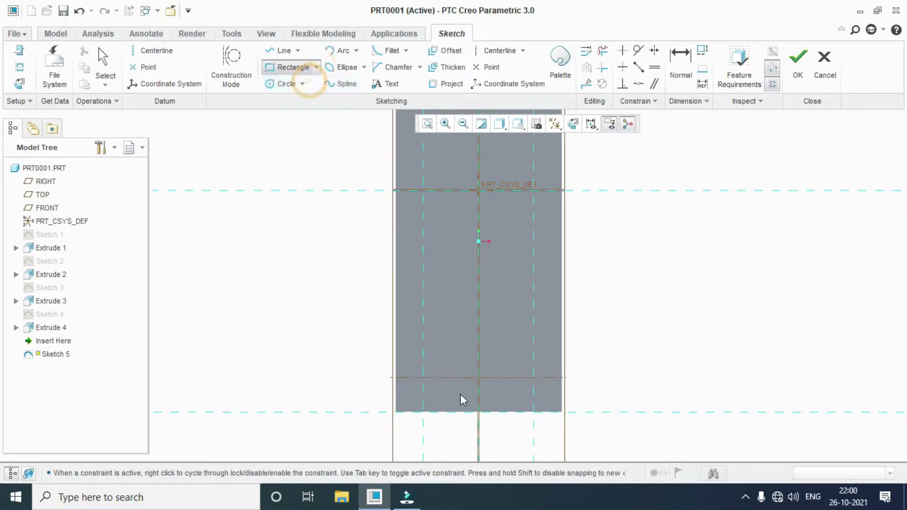
left_click(423, 412)
left_click(534, 220)
middle_click(474, 229)
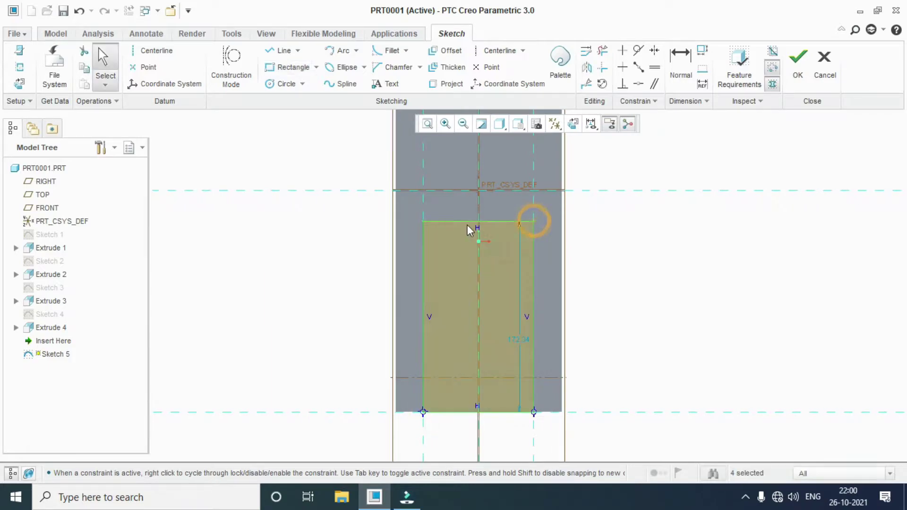
- Set the rectangle's height to 150 mm and finish the sketch
double_click(523, 342)
type("150")
key("Return")
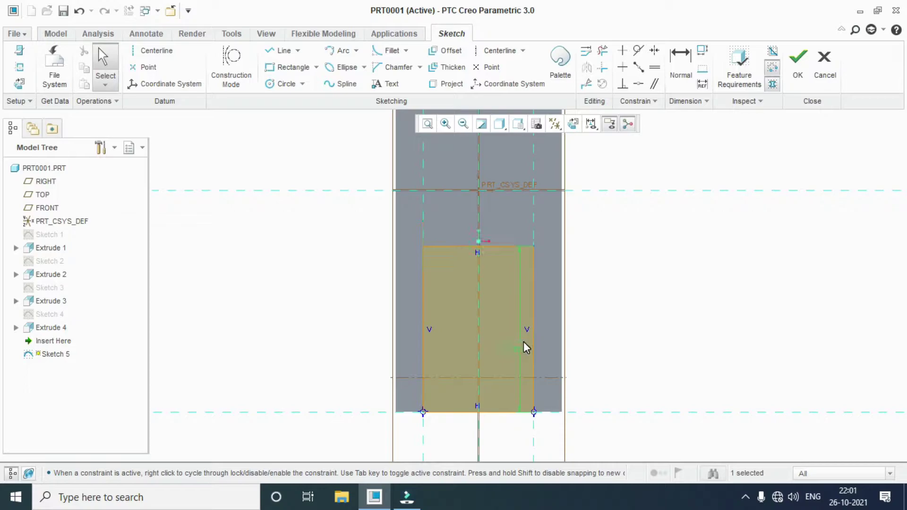
left_click(798, 63)
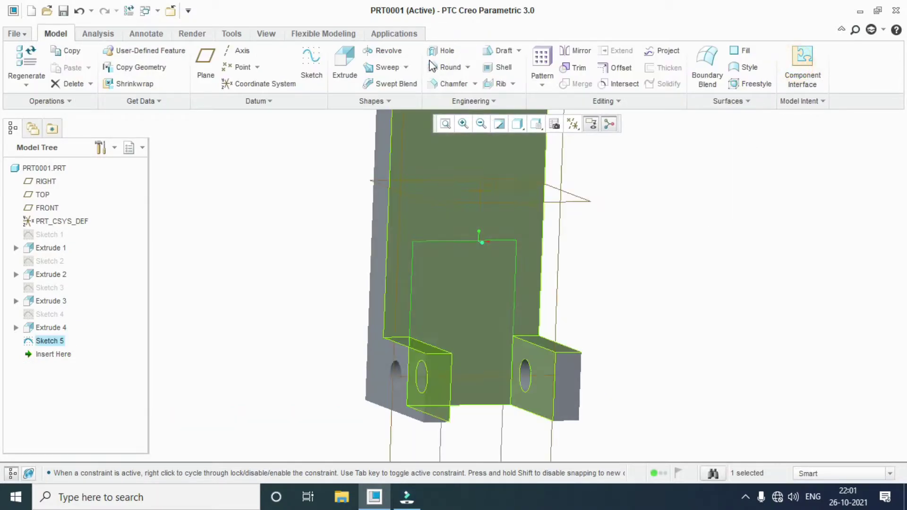
- Cut the rectangle through the back wall with a material-removing Extrude at a depth of 133.87 mm
left_click(345, 66)
left_click(450, 308)
middle_click_drag(454, 314, 422, 302)
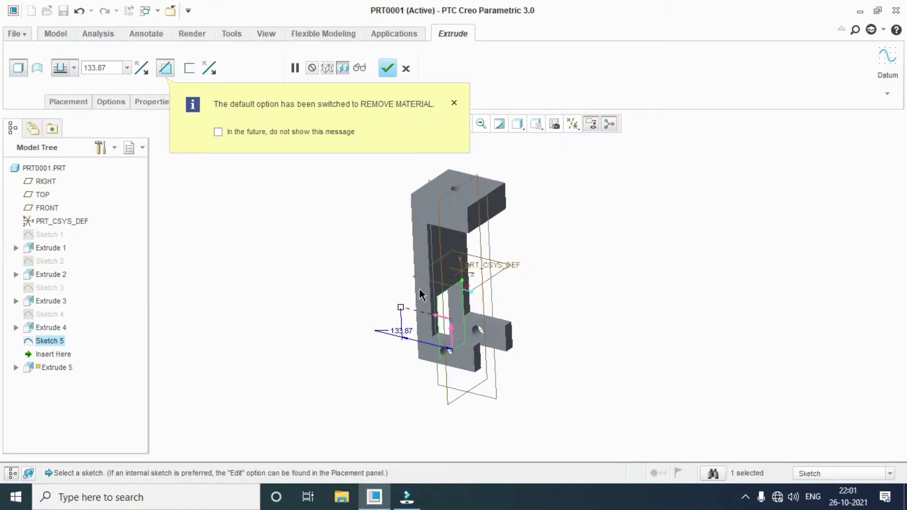
left_click(387, 69)
scroll(587, 280, "up", 3)
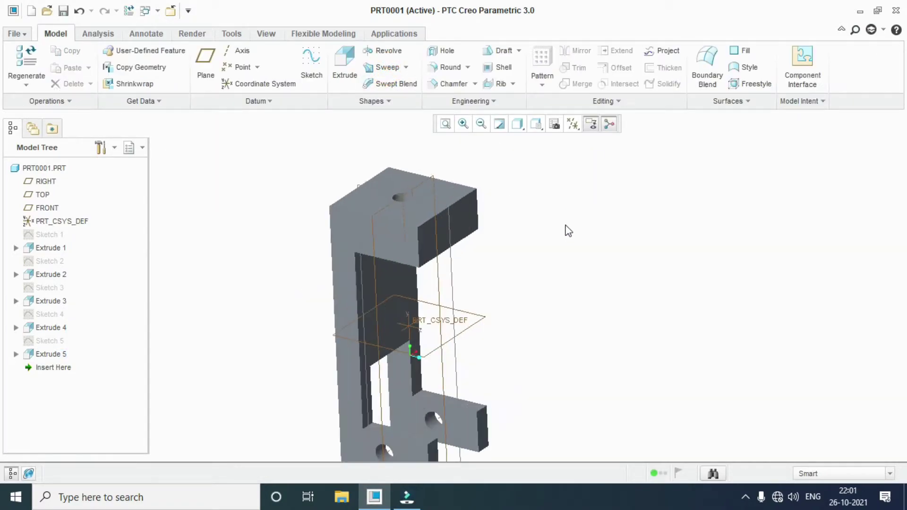
scroll(581, 251, "down", 2)
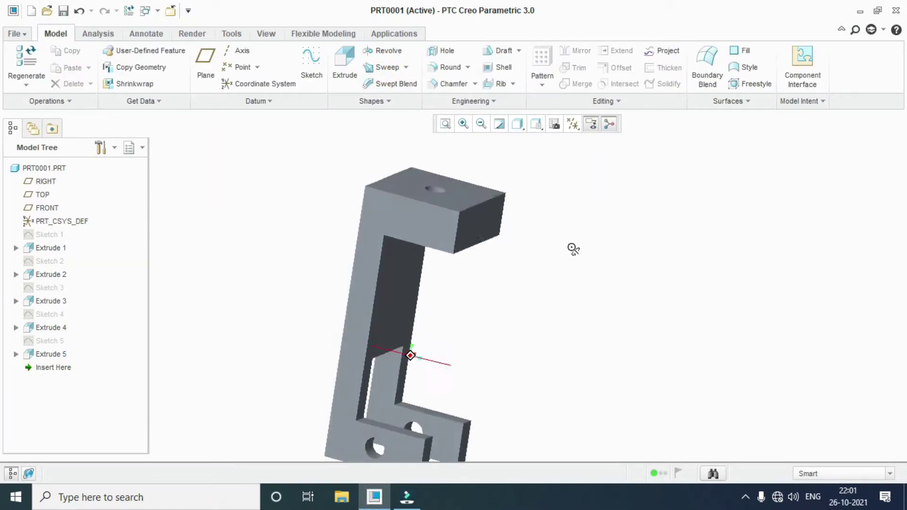
left_click(49, 248)
left_click(47, 276)
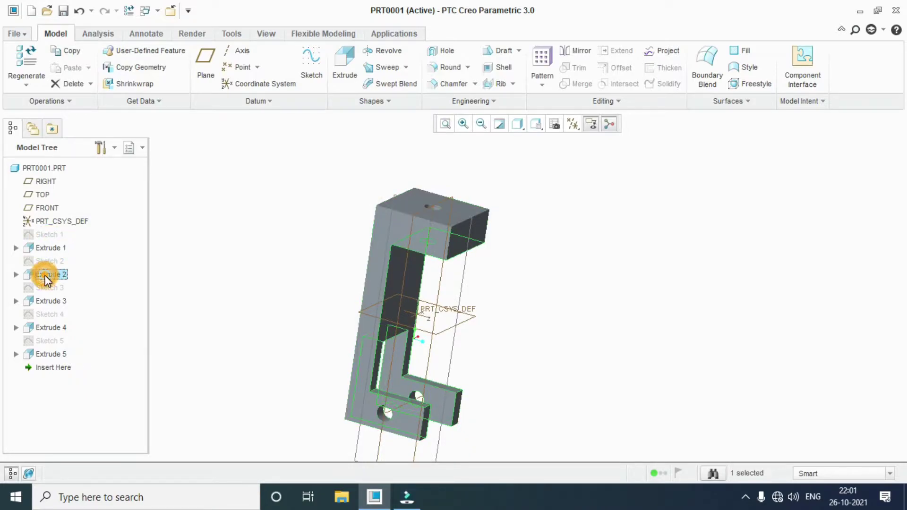
right_click(46, 278)
left_click(76, 236)
- Start a 25 mm radius Round on the inner corner edges where both arms meet the upright wall
left_click(467, 67)
left_click(457, 83)
scroll(381, 384, "up", 4)
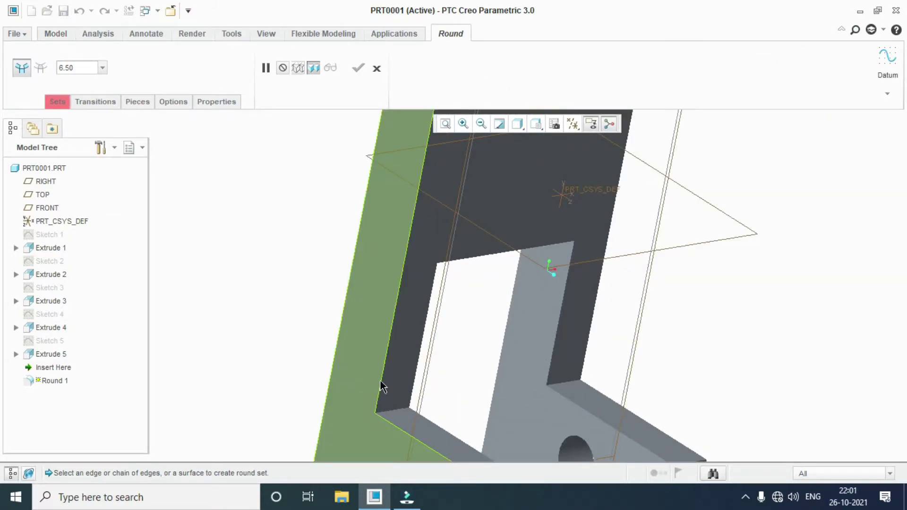
left_click(399, 410)
double_click(80, 70)
type("25")
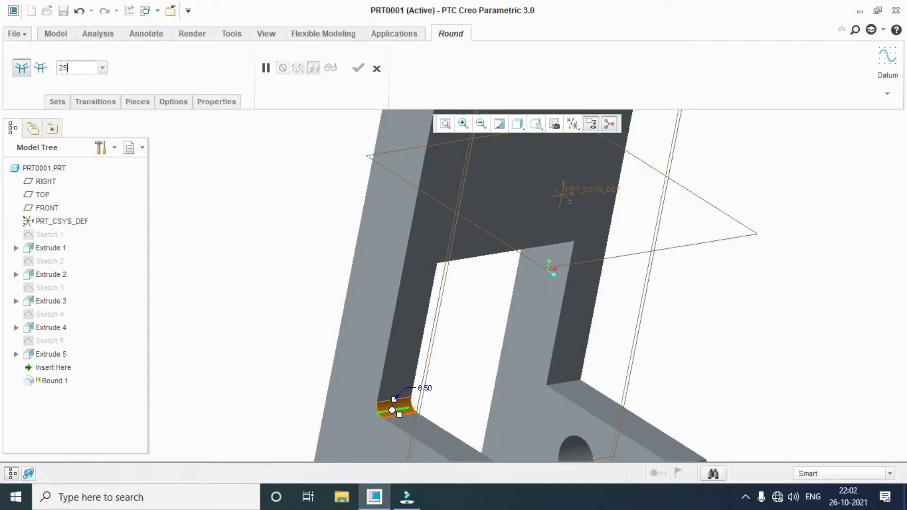
key("Return")
left_click(571, 380, "ctrl")
middle_click_drag(571, 380, 631, 295)
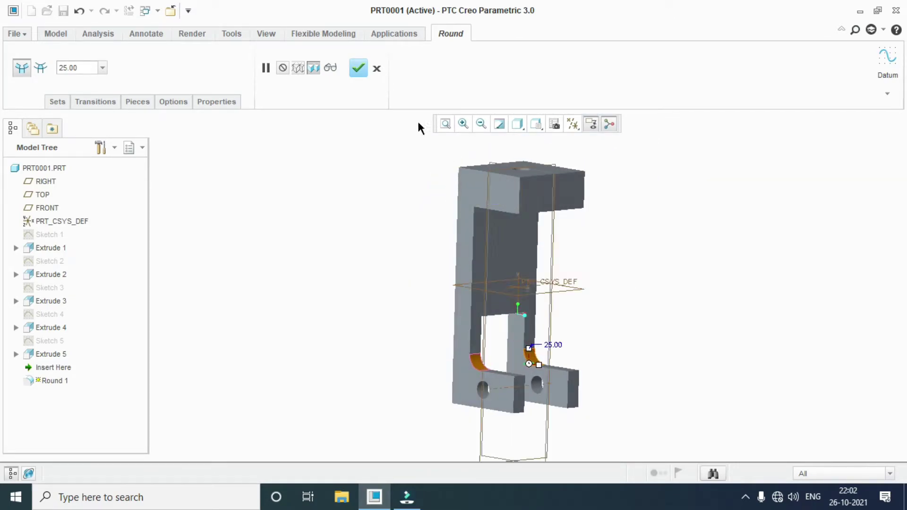
- Add the top block's front vertical edges and the upper and lower end edges of both arms to the 25 mm round and apply it
middle_click_drag(518, 199, 545, 211)
middle_click_drag(611, 254, 563, 399)
scroll(451, 373, "up", 5)
left_click(425, 352, "ctrl")
left_click(427, 431, "ctrl")
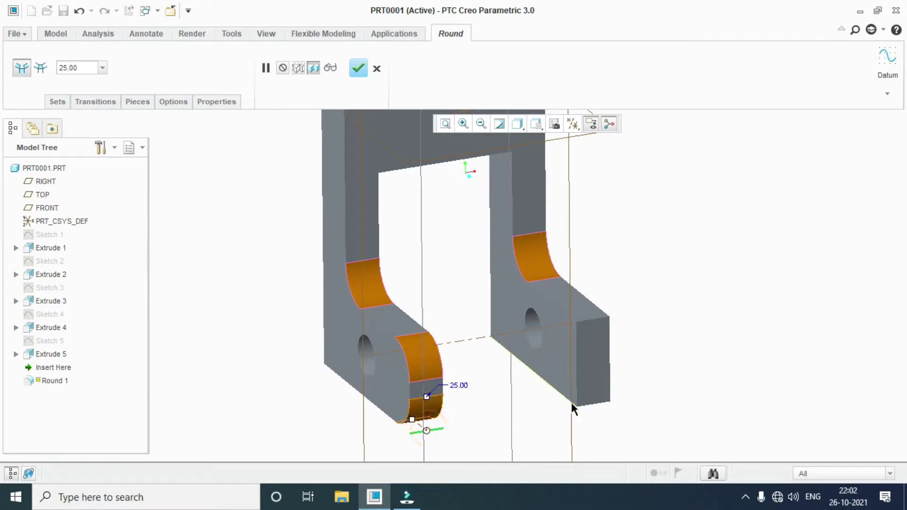
left_click(589, 409, "ctrl")
left_click(599, 325, "ctrl")
middle_click_drag(599, 325, 540, 248)
left_click(358, 68)
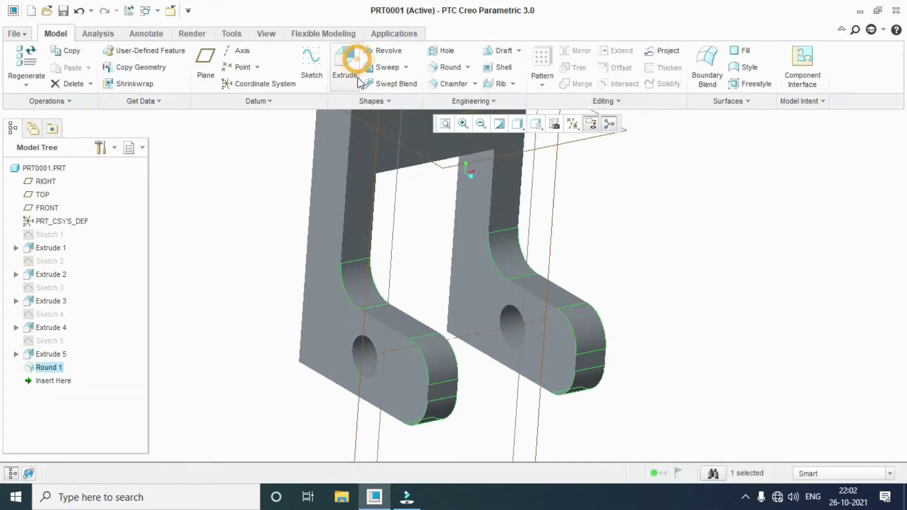
middle_click_drag(387, 226, 334, 325)
left_click(585, 313)
mouse_move(584, 314)
middle_mouse_down()
mouse_move(604, 308)
mouse_move(589, 316)
middle_mouse_up()
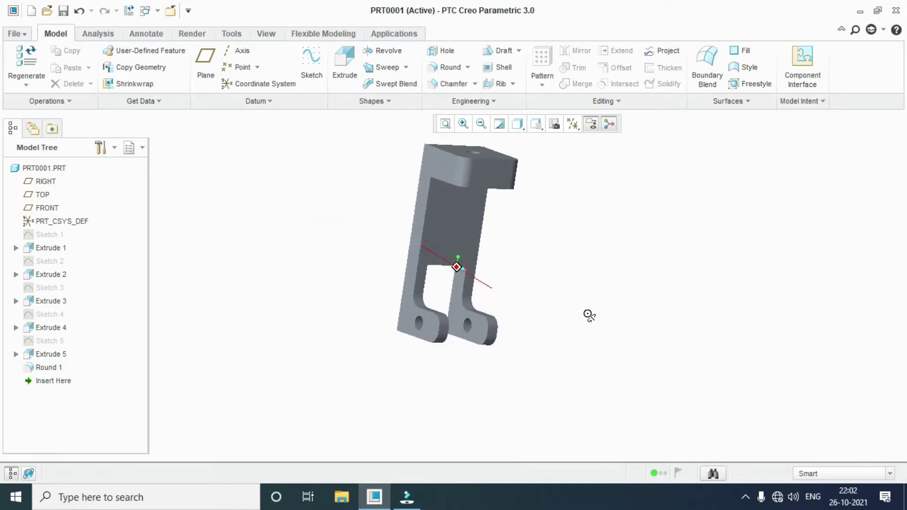
- Apply the white appearance from My Appearances to the whole part, using the Part selection filter
left_click(266, 33)
left_click(355, 81)
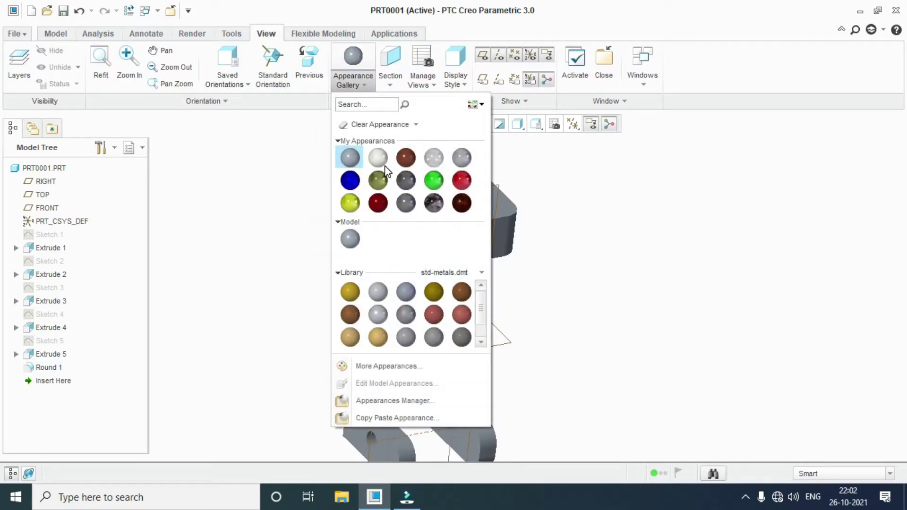
left_click(385, 166)
left_click(823, 474)
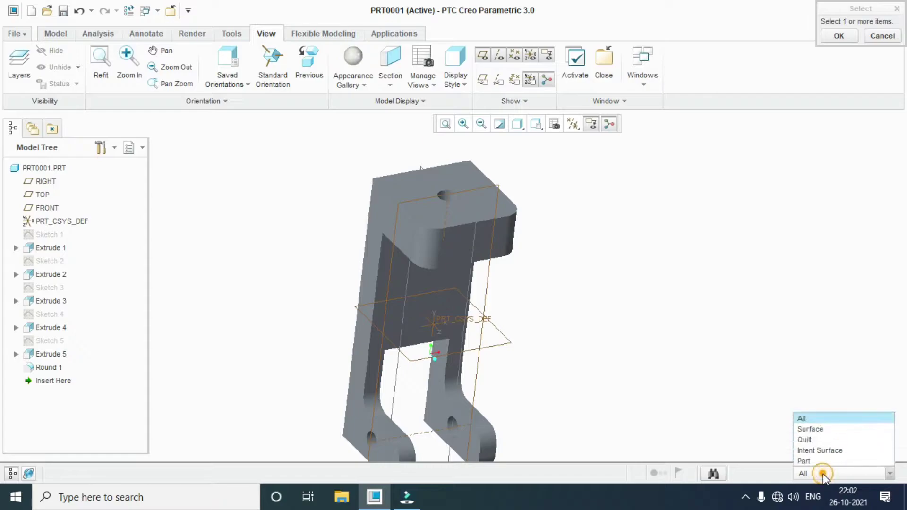
left_click(803, 461)
left_click(484, 196)
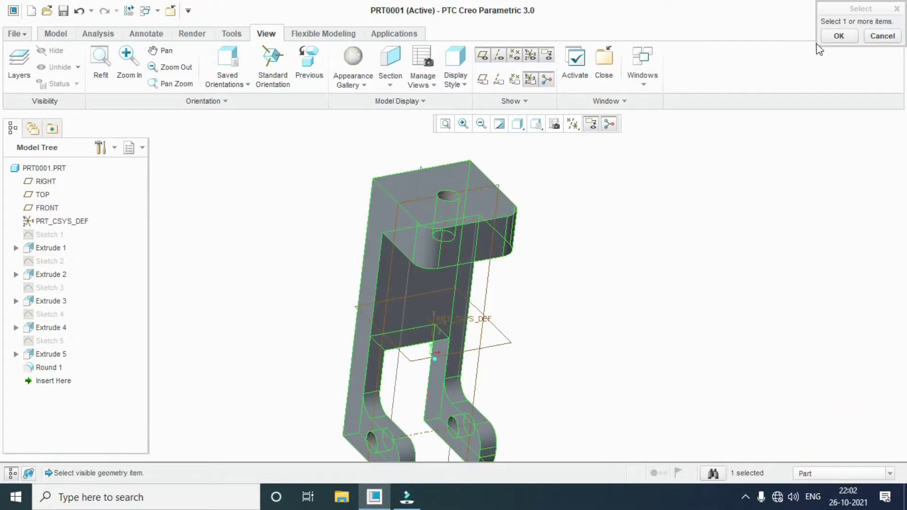
left_click(839, 36)
middle_click_drag(750, 151, 290, 150)
- Start saving a copy of the part and create a folder named Cam & Follower on the Desktop for it
left_click(25, 37)
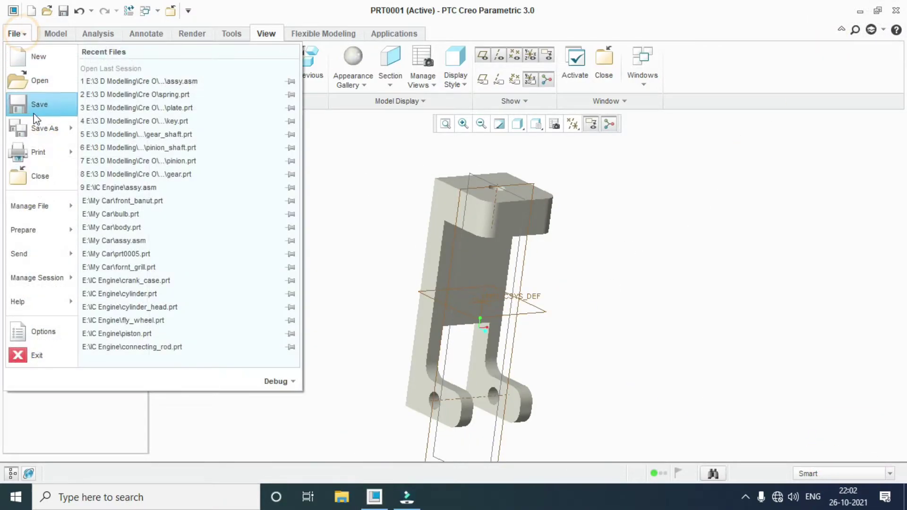
left_click(45, 132)
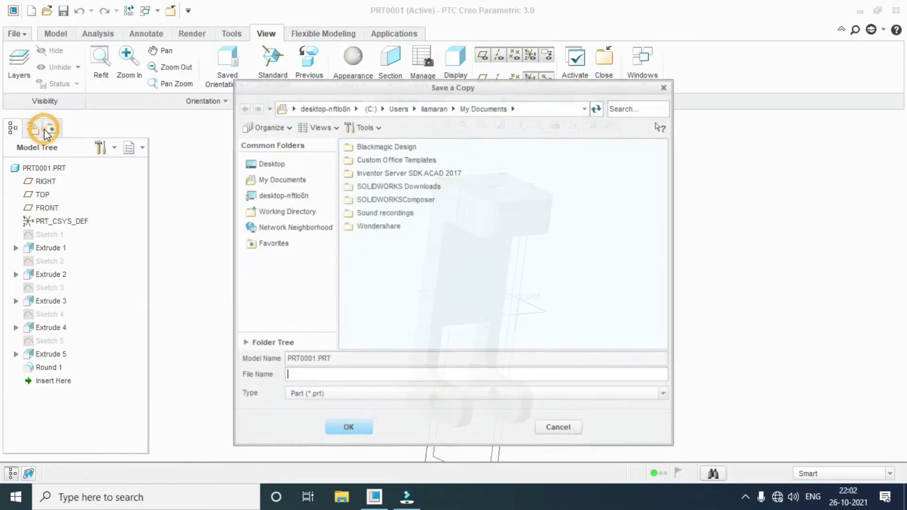
left_click(275, 165)
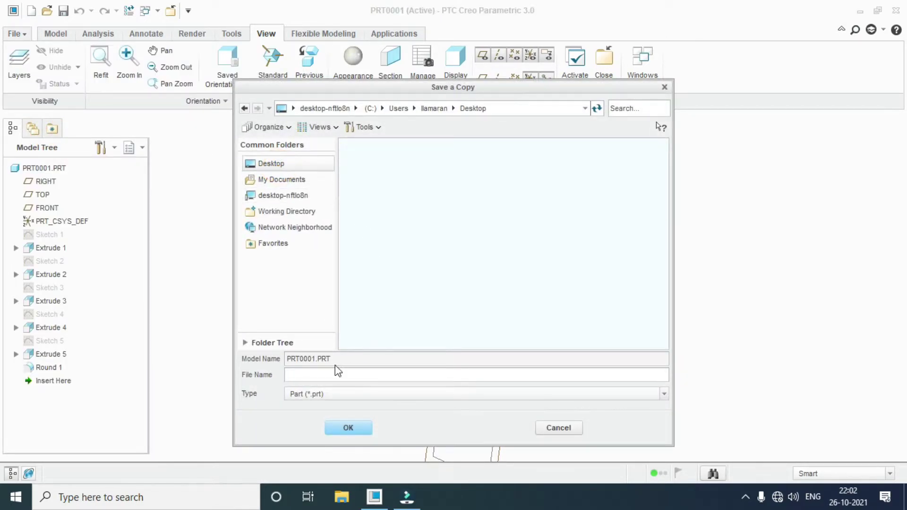
right_click(430, 252)
left_click(487, 280)
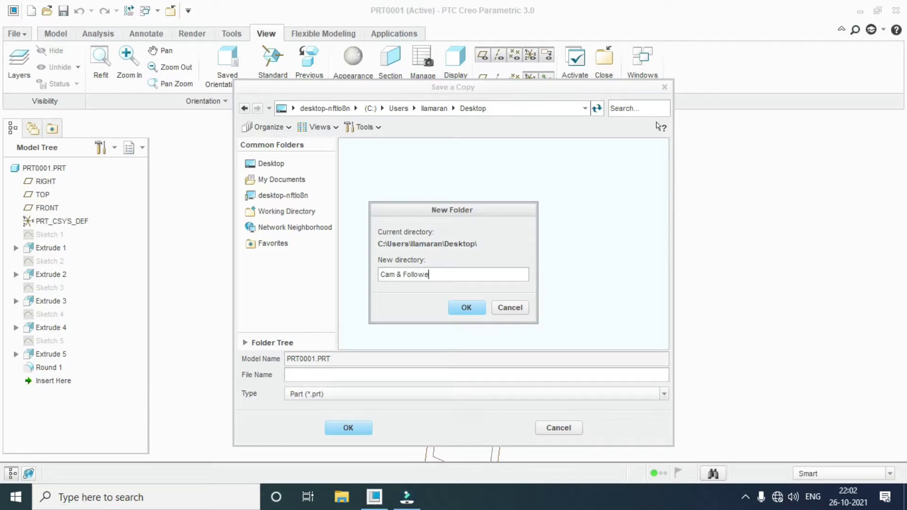
left_click(466, 308)
- Save the bracket copy as Body in the Cam & Follower folder and close the part
left_click(365, 377)
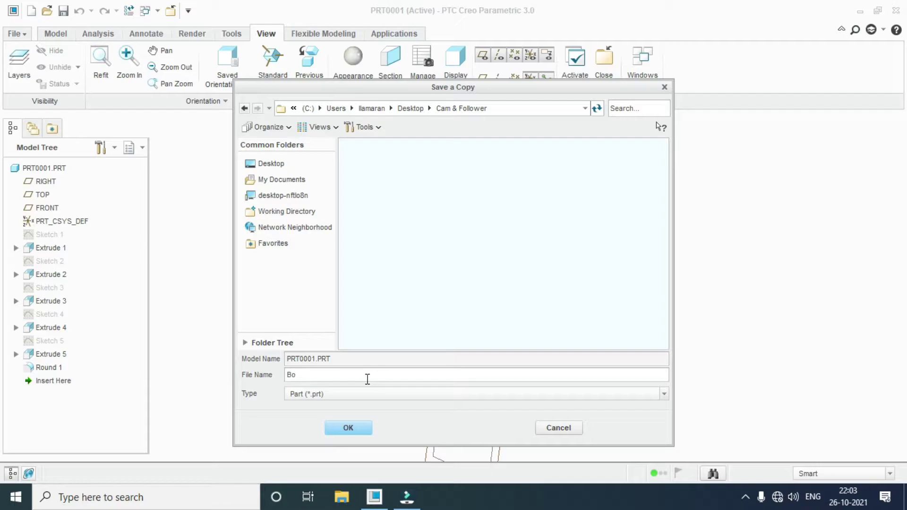
left_click(355, 424)
left_click(18, 38)
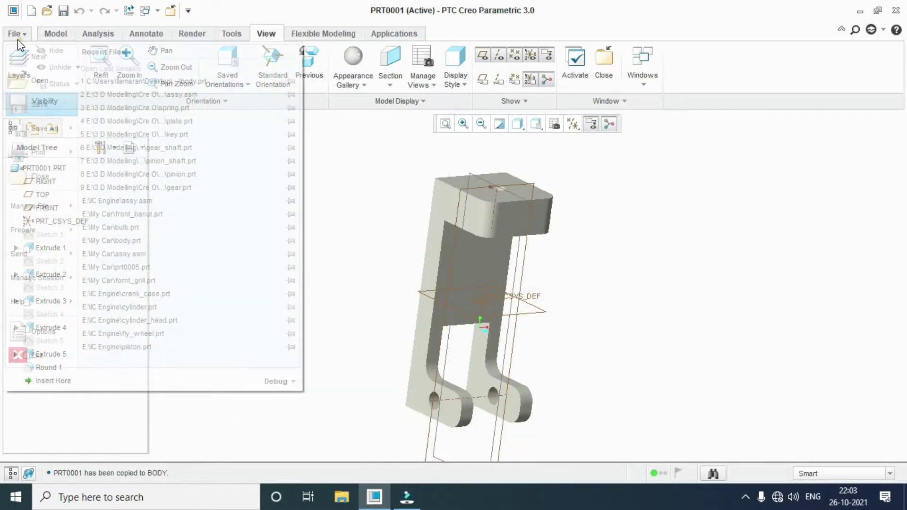
left_click(49, 177)
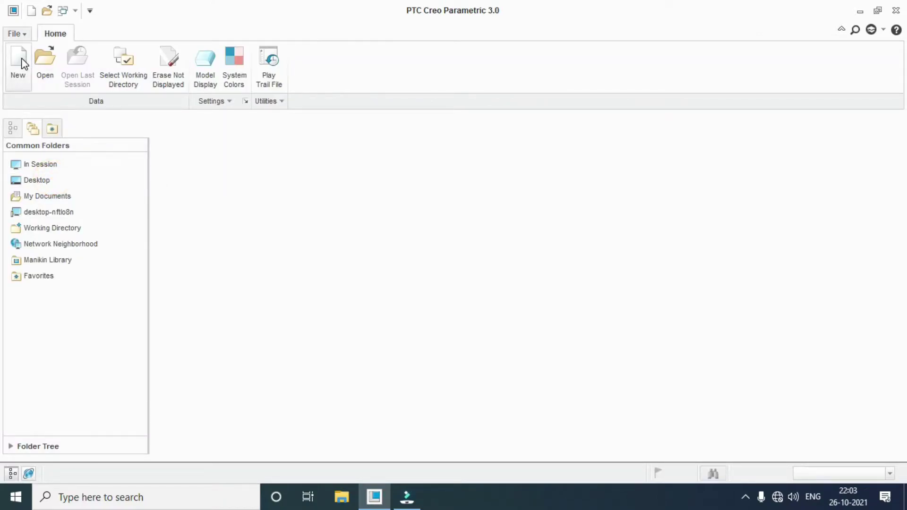
- Create a new solid part prt0002 from the mmns_part_solid template instead of the default template
left_click(19, 63)
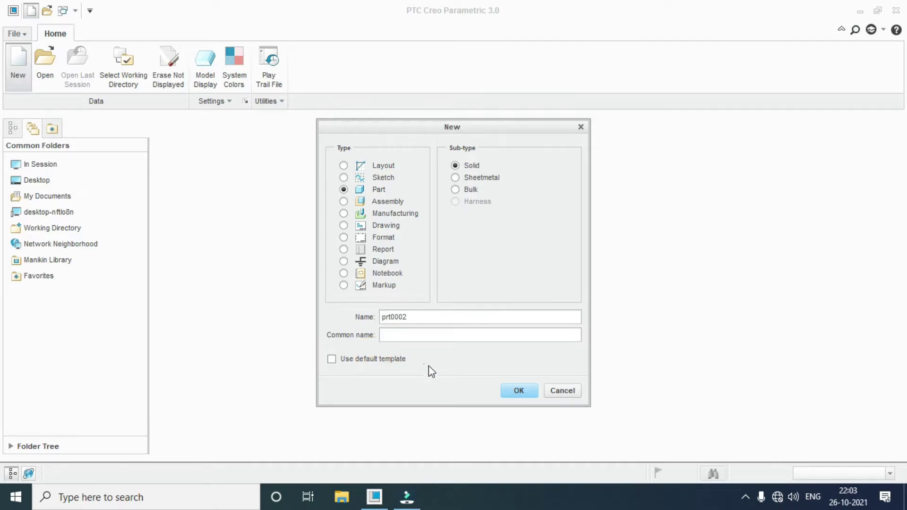
left_click(510, 392)
left_click_drag(547, 171, 481, 215)
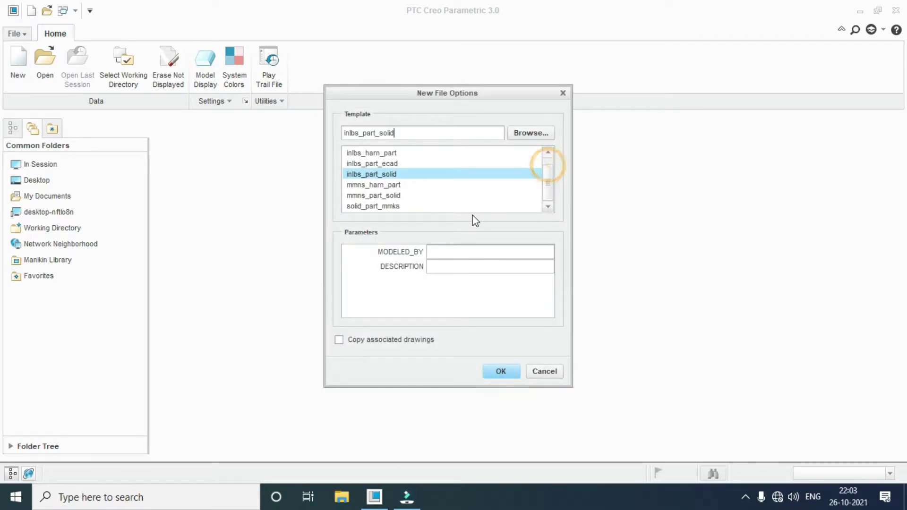
left_click(363, 195)
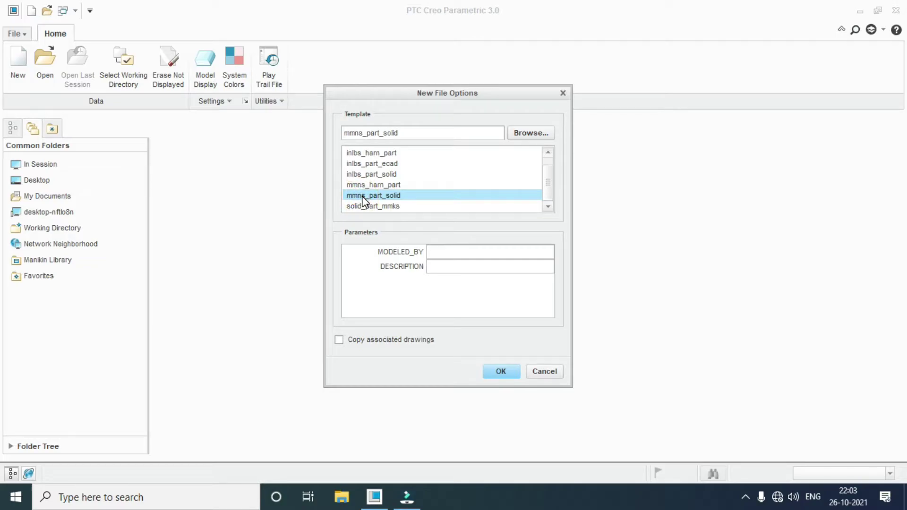
left_click(500, 373)
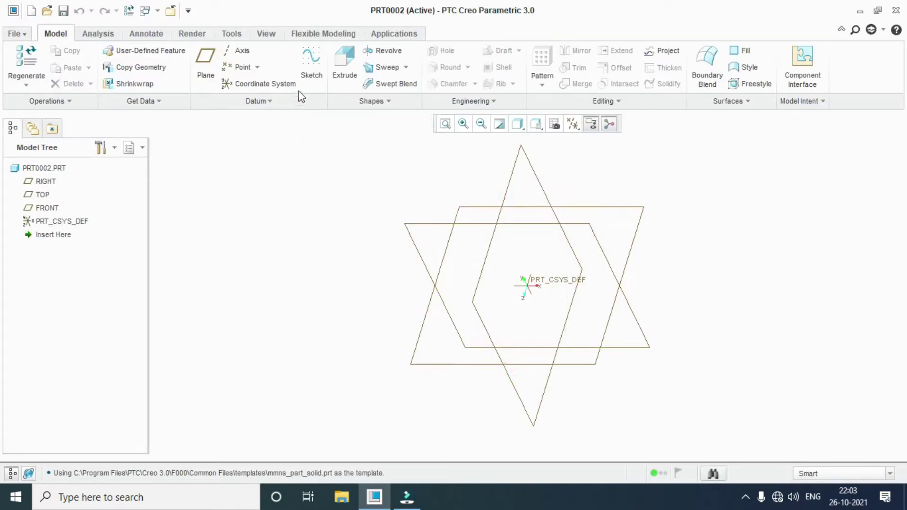
- Sketch a circle about 205 mm in diameter on the FRONT plane, centred on the origin, with RIGHT as orientation reference
left_click(311, 61)
left_click(422, 222)
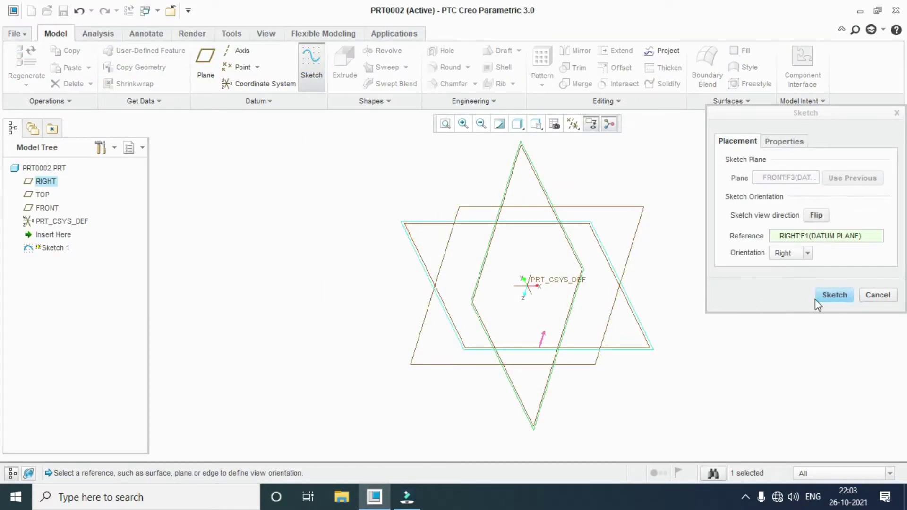
left_click(834, 295)
left_click(572, 125)
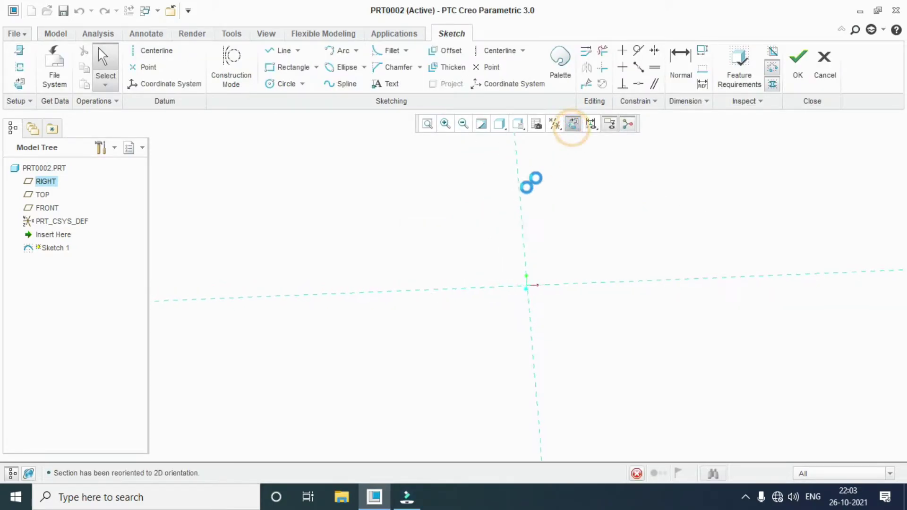
left_click(280, 84)
left_click(527, 286)
left_click(573, 257)
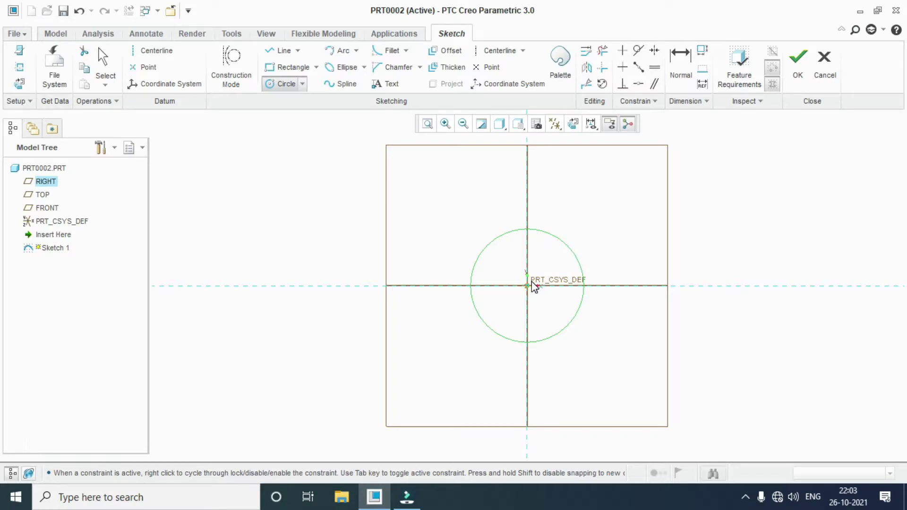
left_click(104, 62)
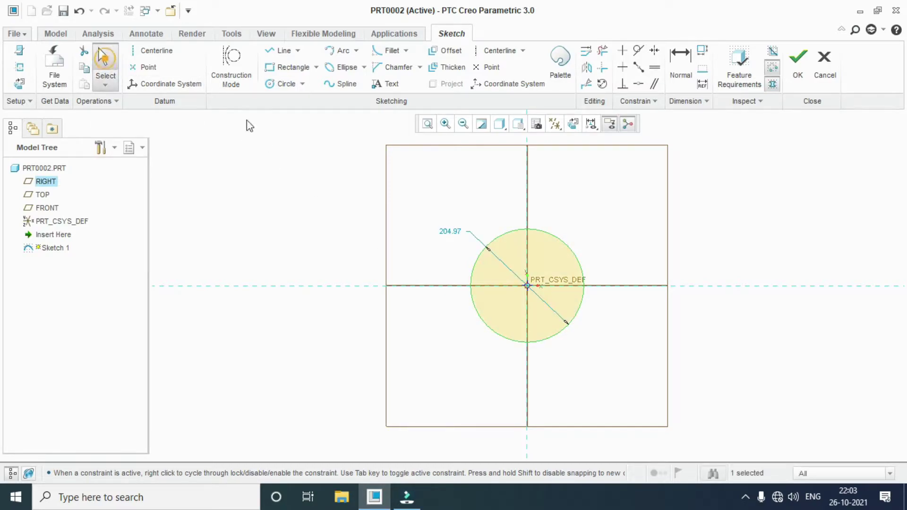
- Set the circle's diameter to 30 mm and finish the sketch
double_click(451, 236)
type("30")
key("Return")
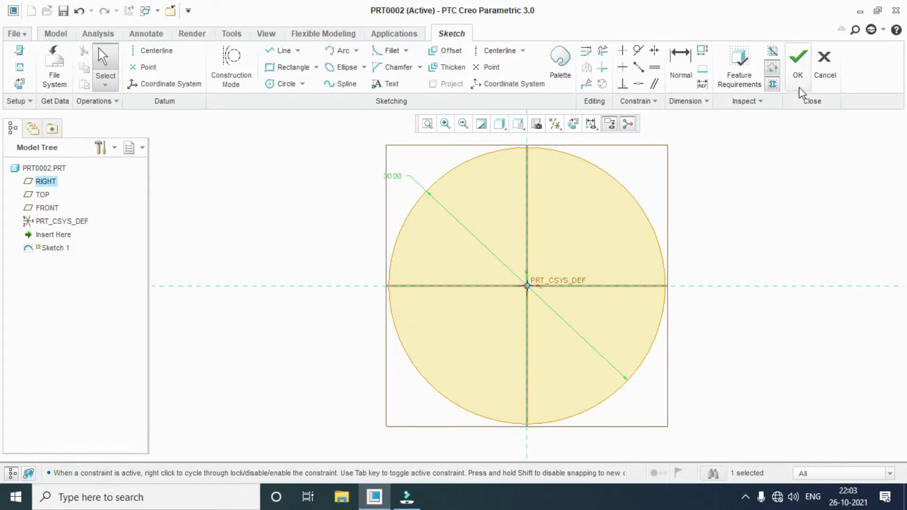
left_click(800, 71)
- Extrude the circle 150 mm symmetrically about the sketch plane
left_click(344, 62)
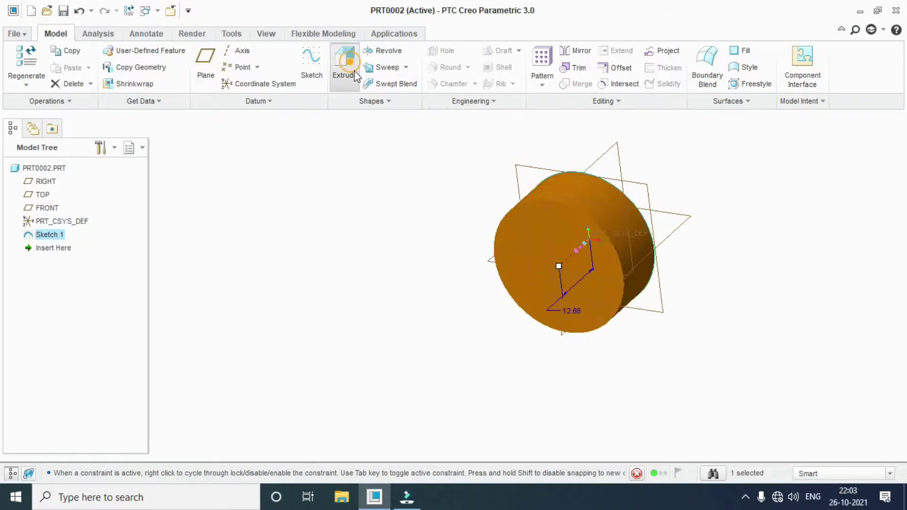
left_click(127, 68)
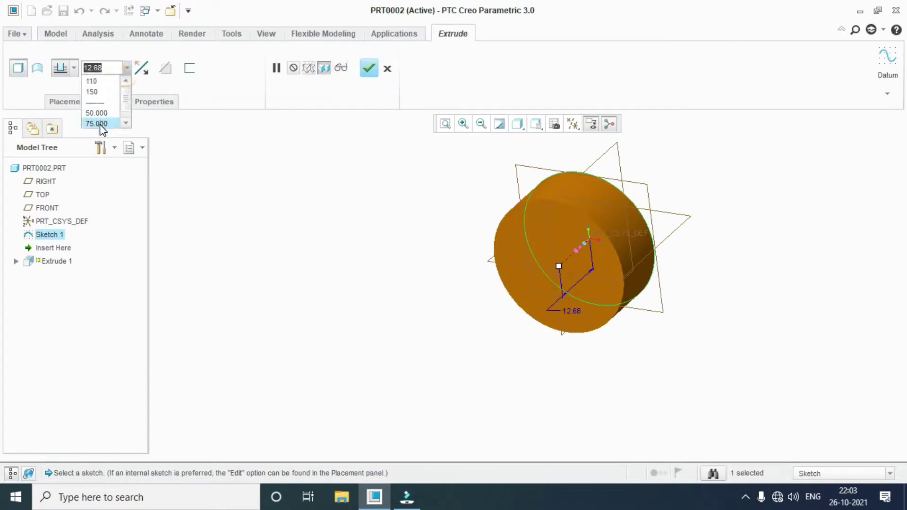
left_click(103, 68)
type("150")
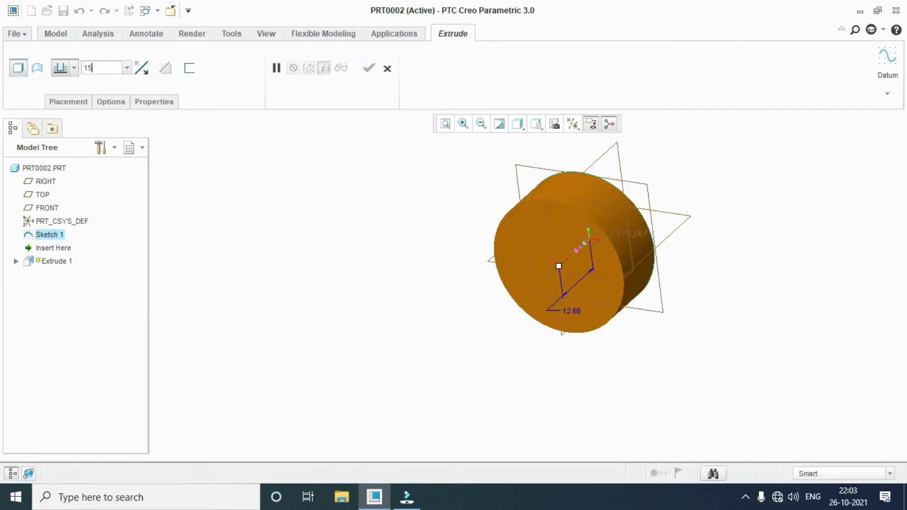
key("Return")
left_click(74, 68)
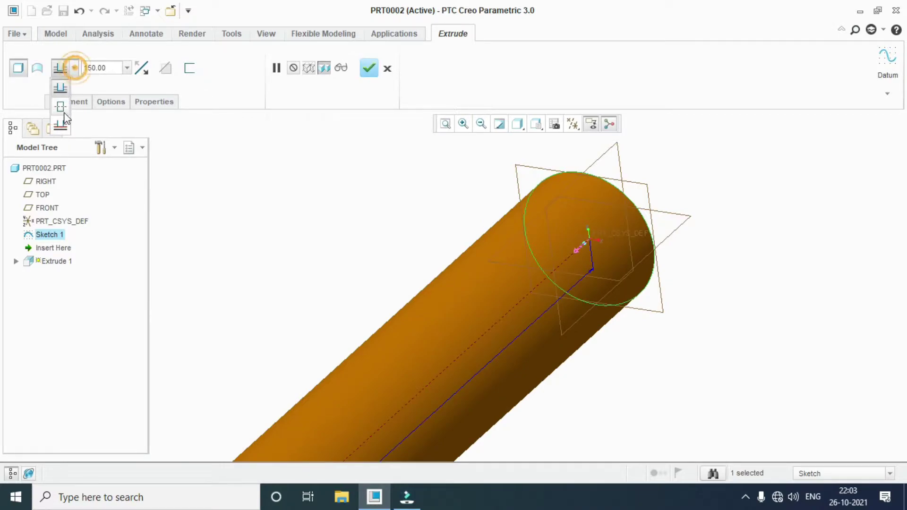
left_click(61, 106)
left_click(368, 68)
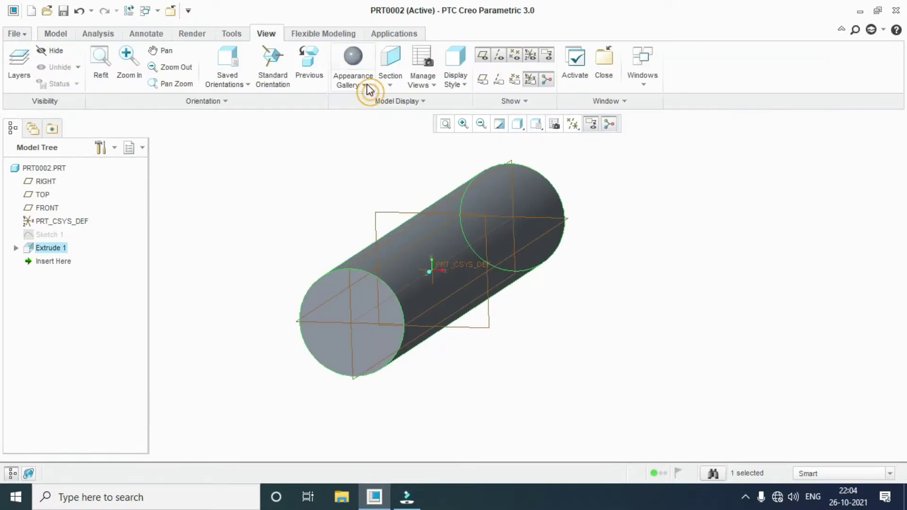
- Apply the bright green appearance from My Appearances to the whole cylinder
left_click(365, 85)
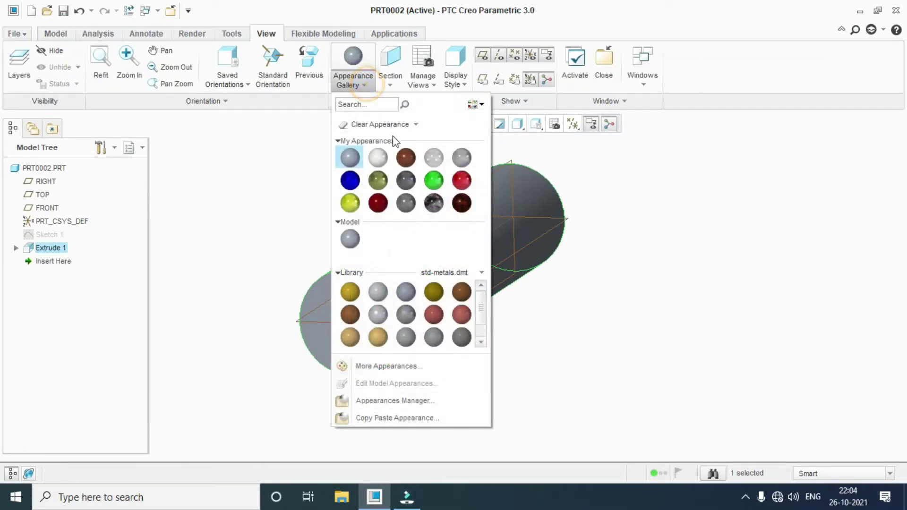
left_click(429, 181)
left_click(831, 475)
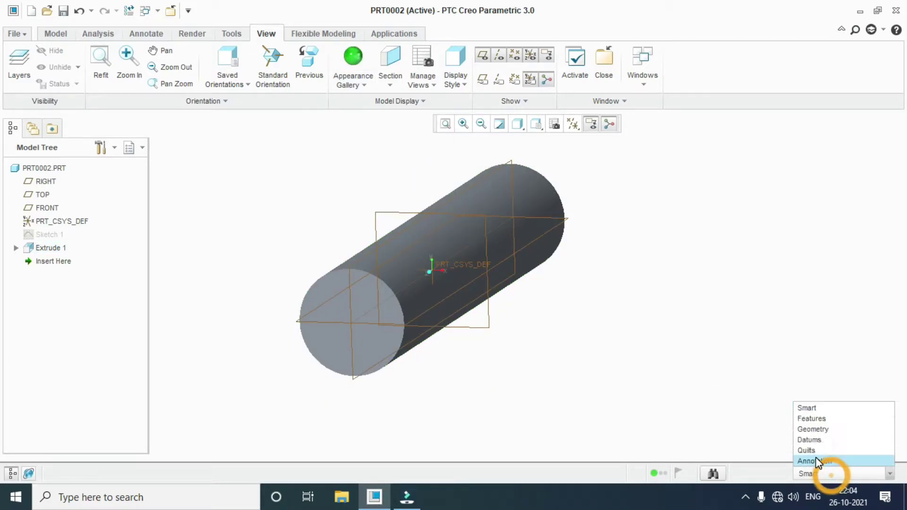
left_click(765, 428)
left_click(366, 63)
left_click(836, 474)
left_click(805, 463)
left_click(484, 241)
left_click(827, 41)
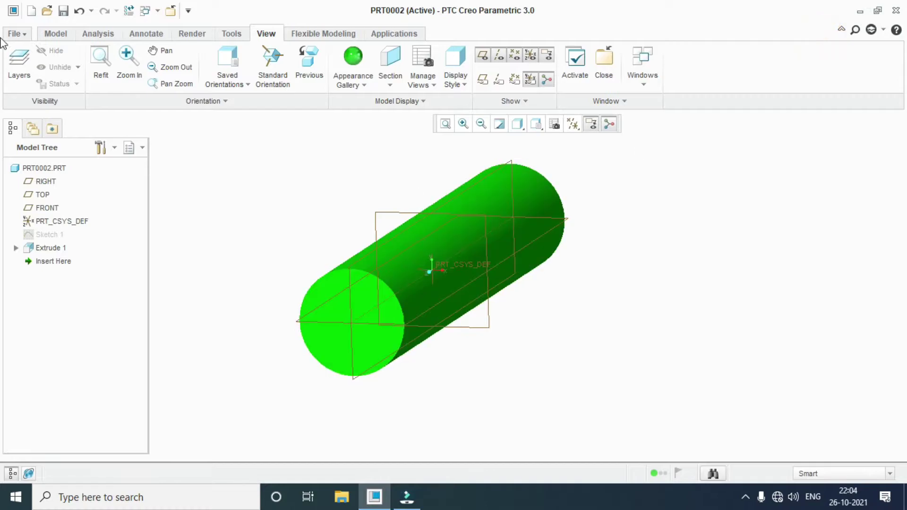
- Save a copy of the cylinder as Pin in the Cam & Follower folder and close the part
left_click(16, 33)
left_click(37, 120)
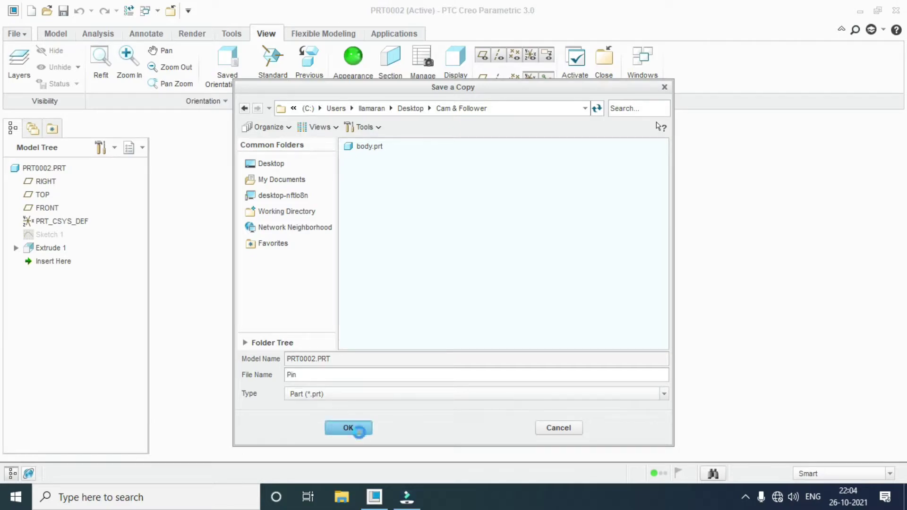
left_click(359, 430)
left_click(15, 34)
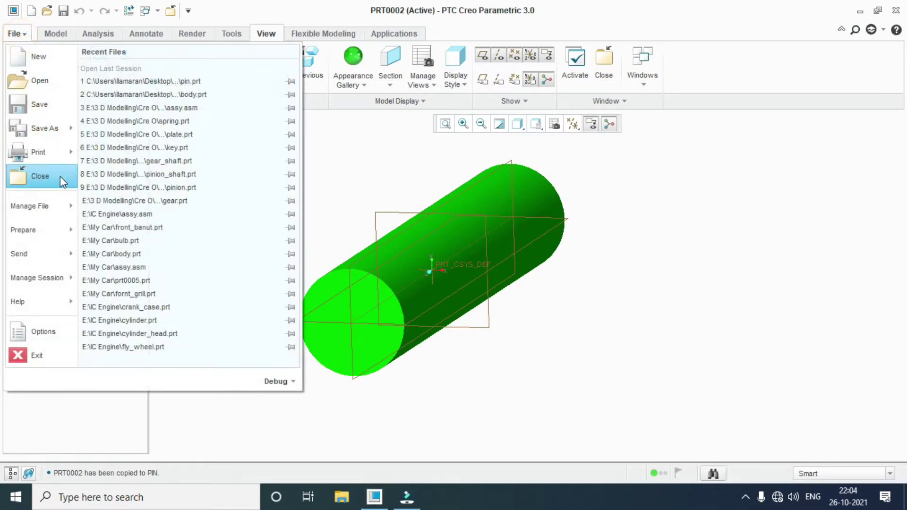
left_click(61, 176)
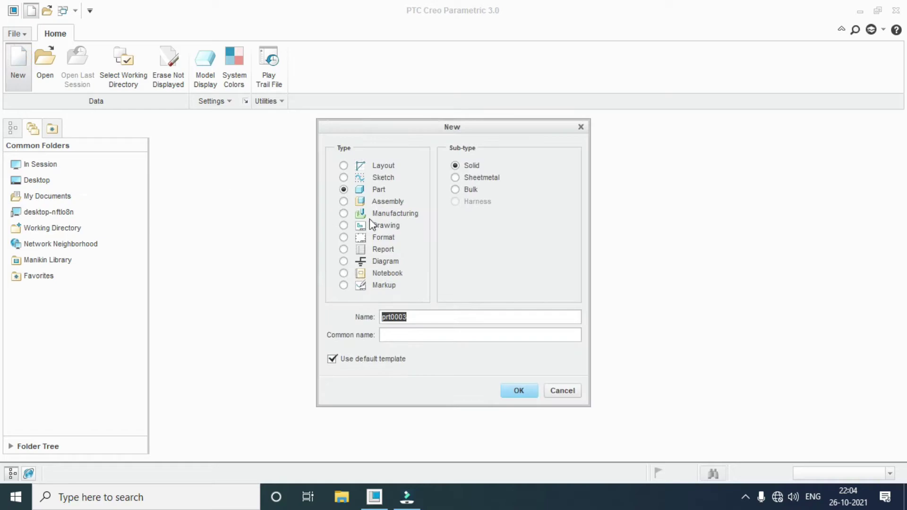
- Create a new solid part prt0003 with the default template turned off, using the mmns_part_solid template
left_click(356, 359)
left_click(518, 390)
left_click(550, 195)
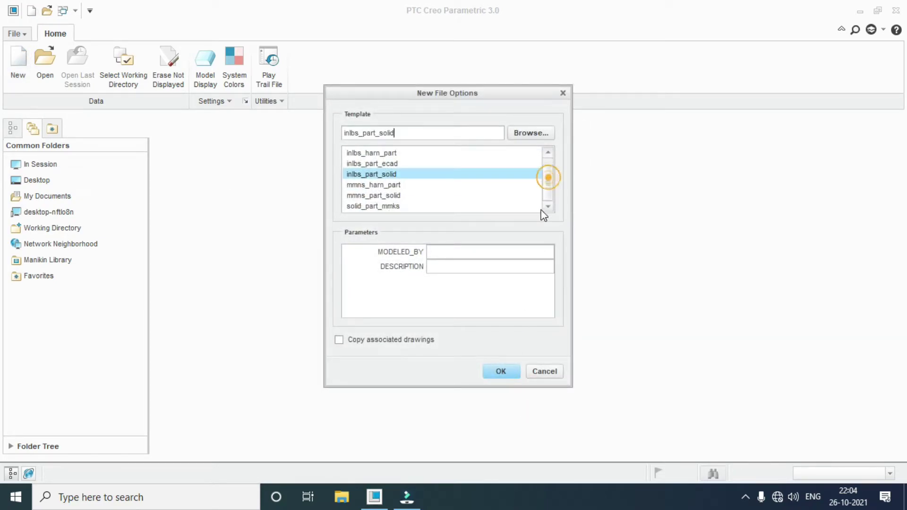
left_click(380, 195)
left_click(502, 371)
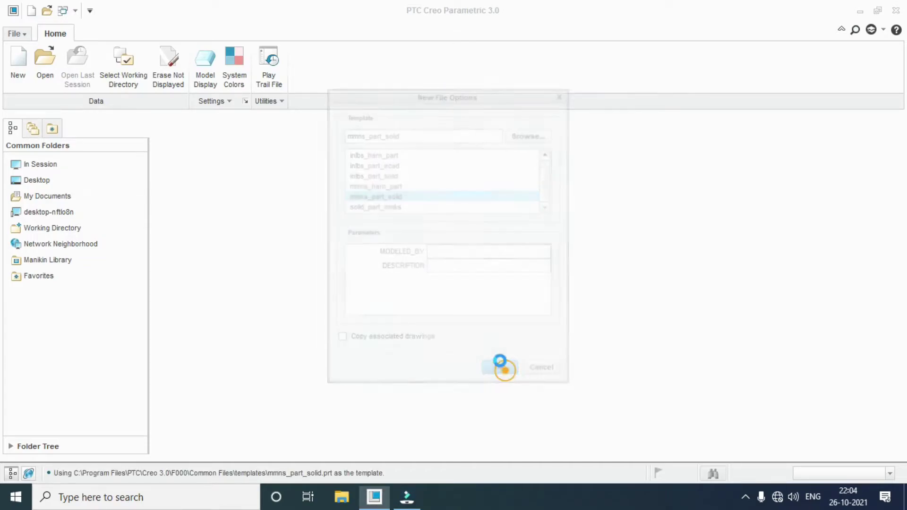
- Start a sketch on the FRONT plane and draw a circle about 258 mm in diameter centred on the origin
left_click(298, 66)
left_click(419, 218)
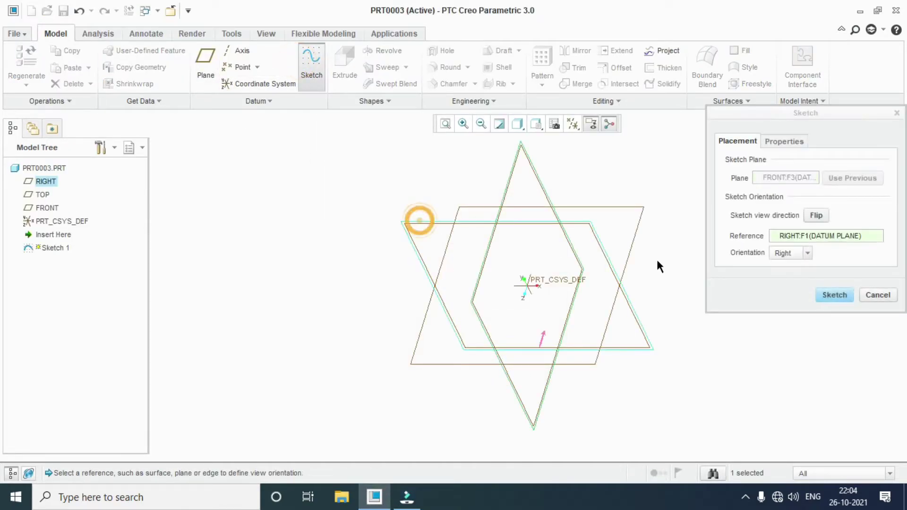
left_click(837, 296)
left_click(573, 123)
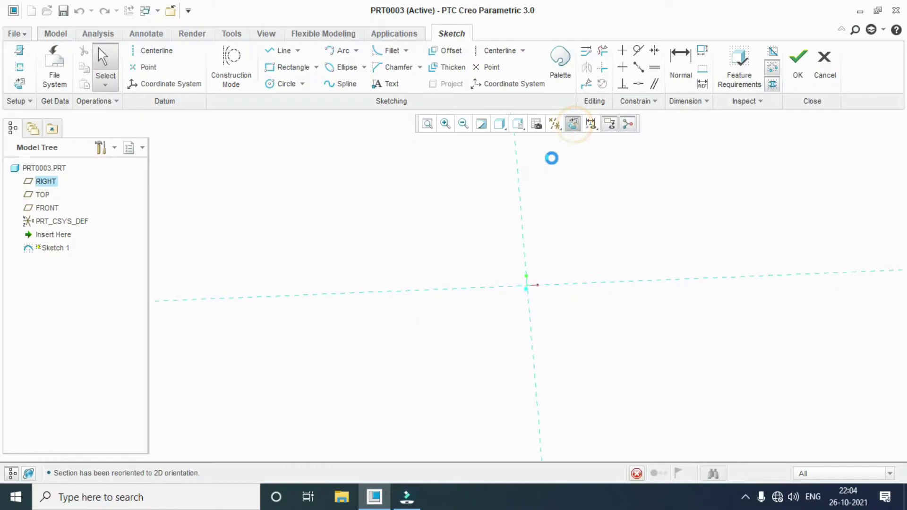
left_click(278, 85)
left_click(527, 285)
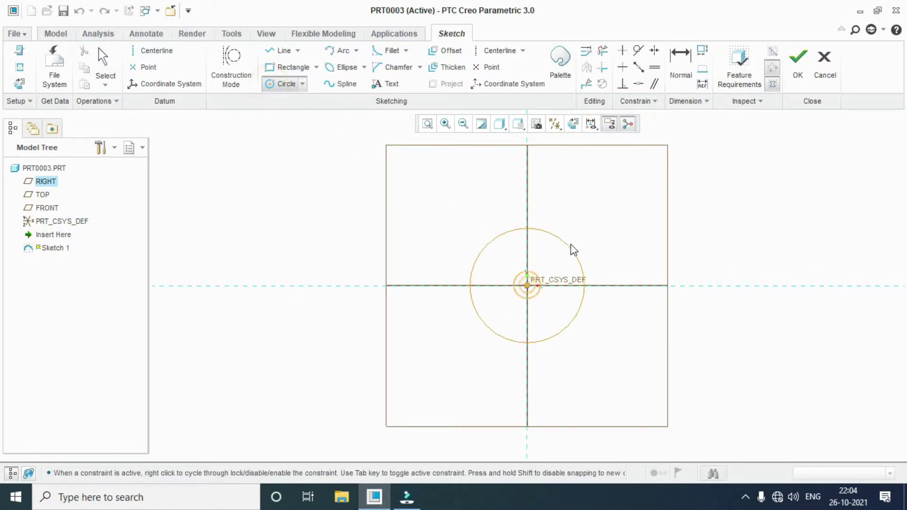
left_click(595, 273)
middle_click(590, 294)
- Set the origin-centred circle's diameter to 100 mm
double_click(427, 220)
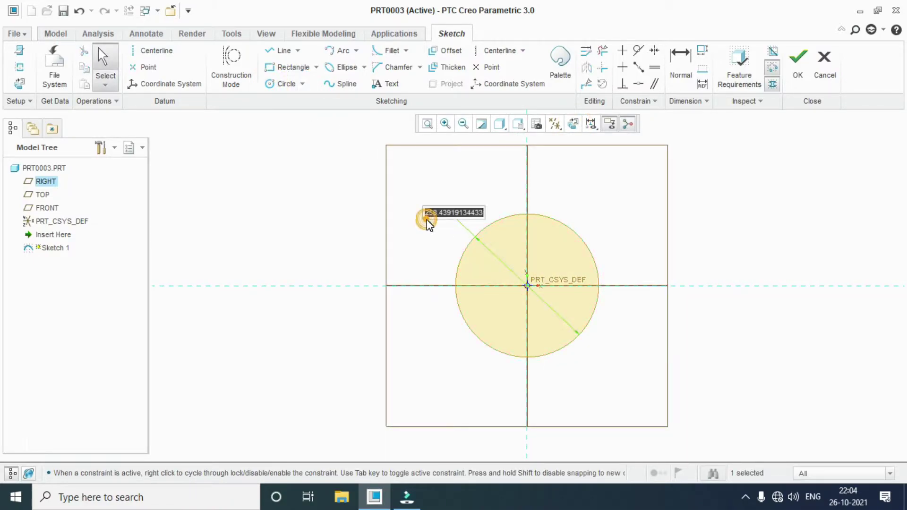
type("100")
key("Return")
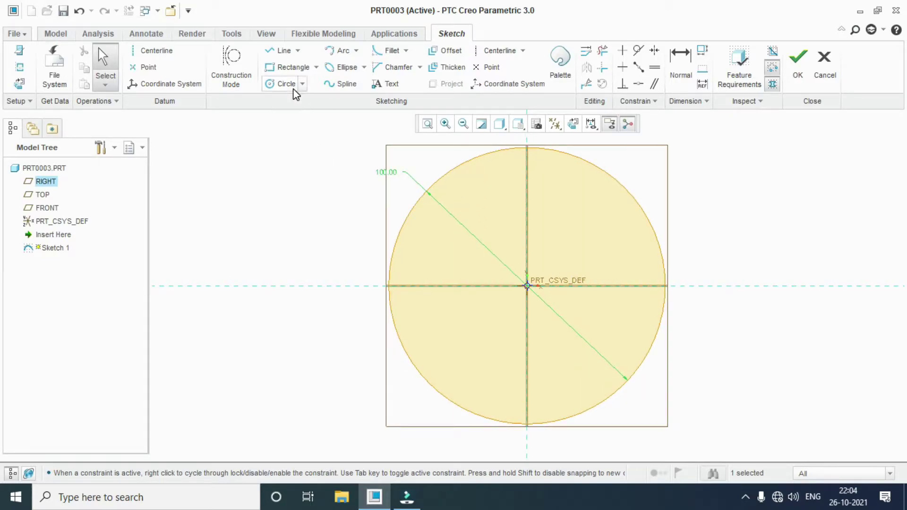
- Draw a second, smaller circle outside the 100 mm circle on its right, centred on the horizontal reference
left_click(292, 87)
left_click(758, 286)
left_click(792, 239)
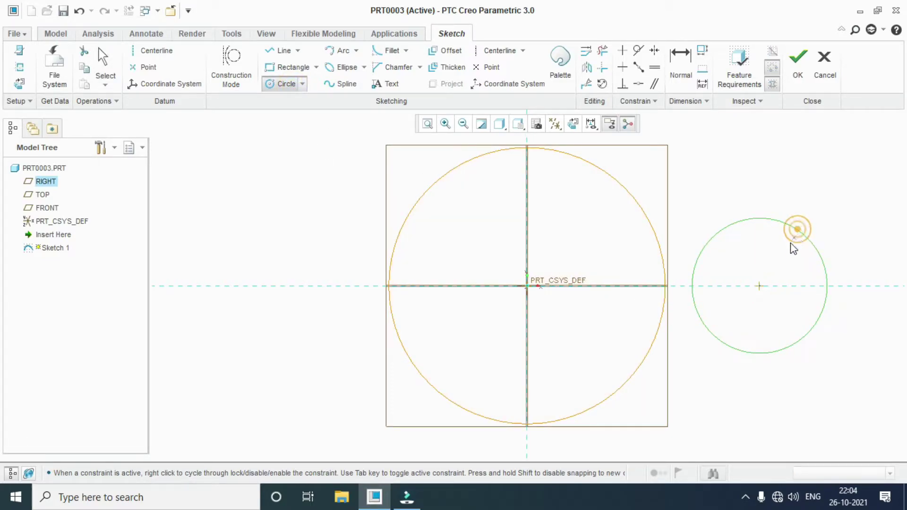
- Set the smaller circle's diameter to 50 mm and the horizontal distance between the two circle centres to 75 mm
middle_click(784, 238)
double_click(677, 222)
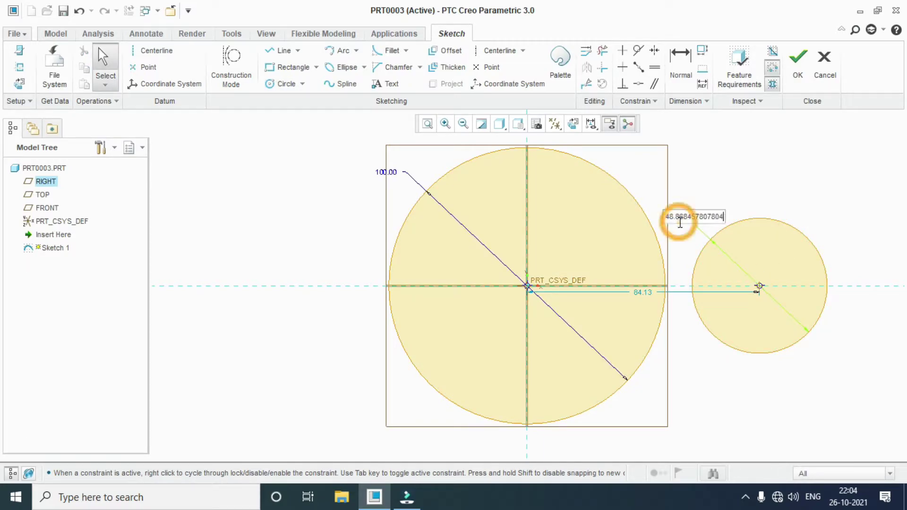
double_click(666, 216)
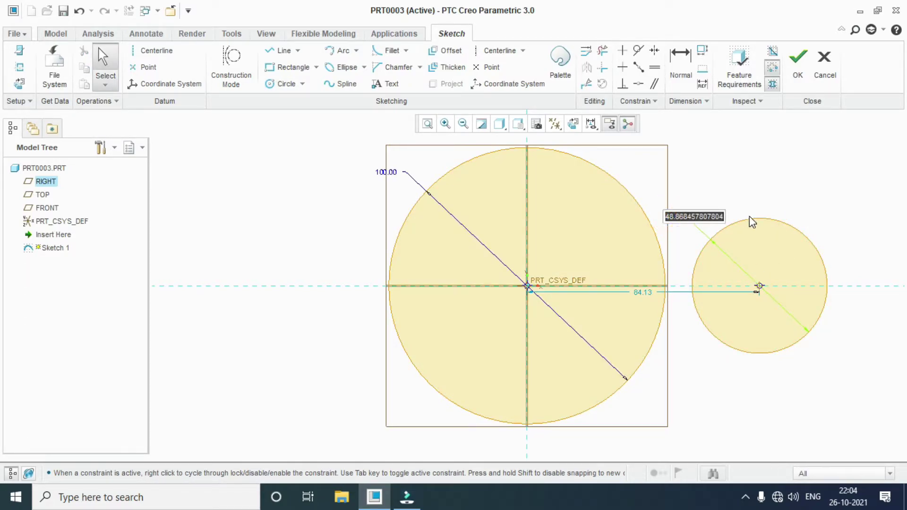
type("50")
key("Return")
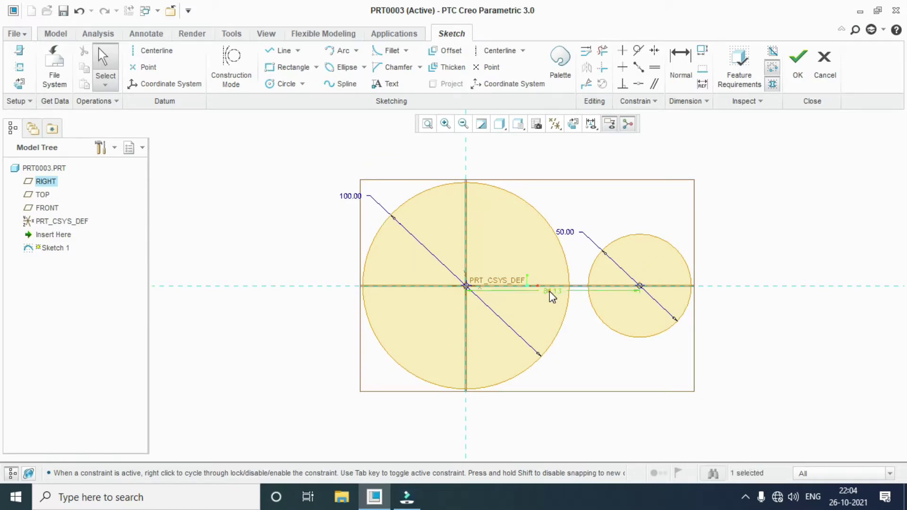
double_click(550, 291)
type("75")
key("Return")
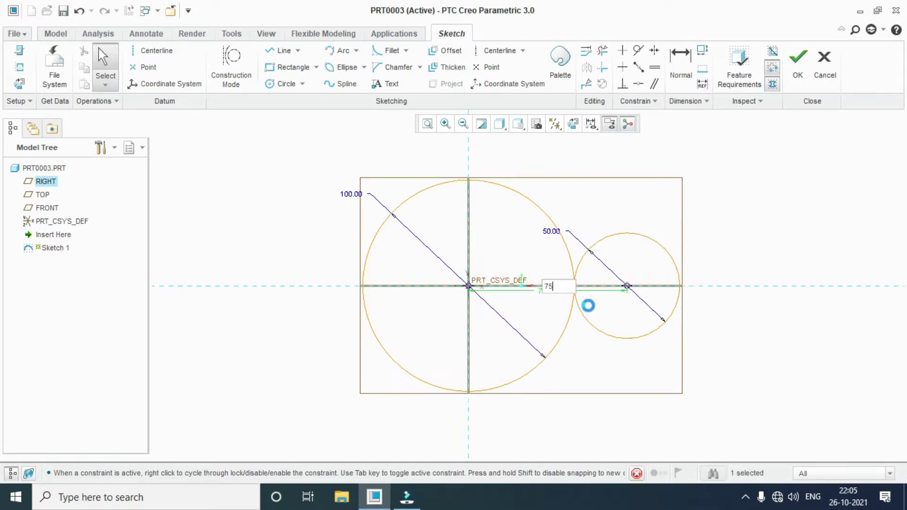
- Connect the two circles with an upper and a lower tangent line
left_click(297, 51)
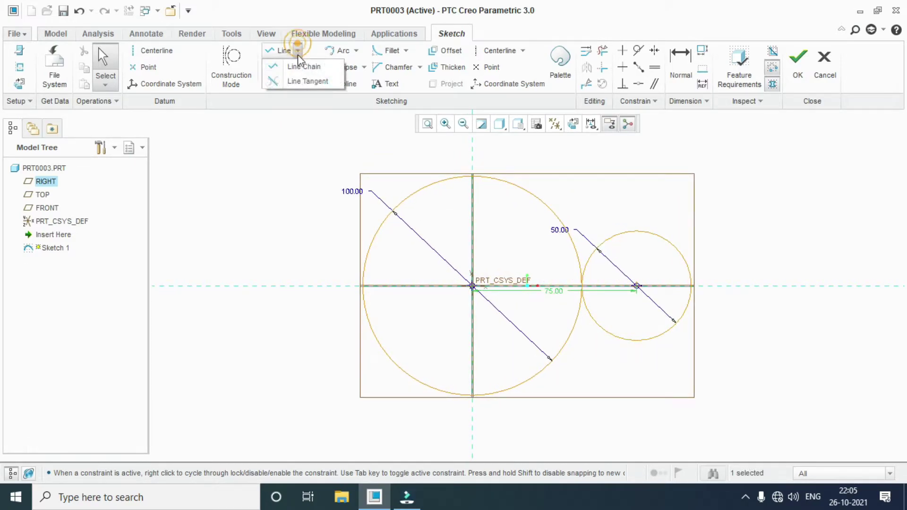
left_click(308, 81)
left_click(497, 179)
left_click(643, 230)
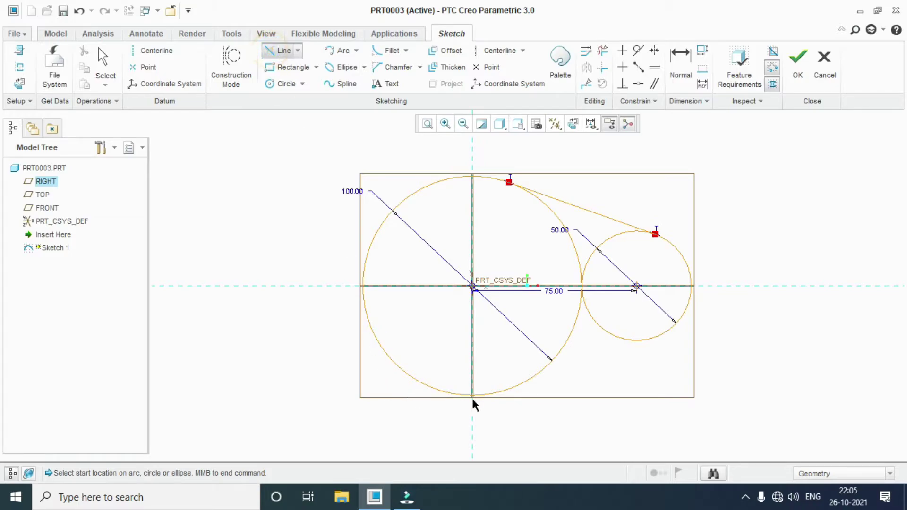
left_click(484, 395)
left_click(642, 341)
middle_click(642, 341)
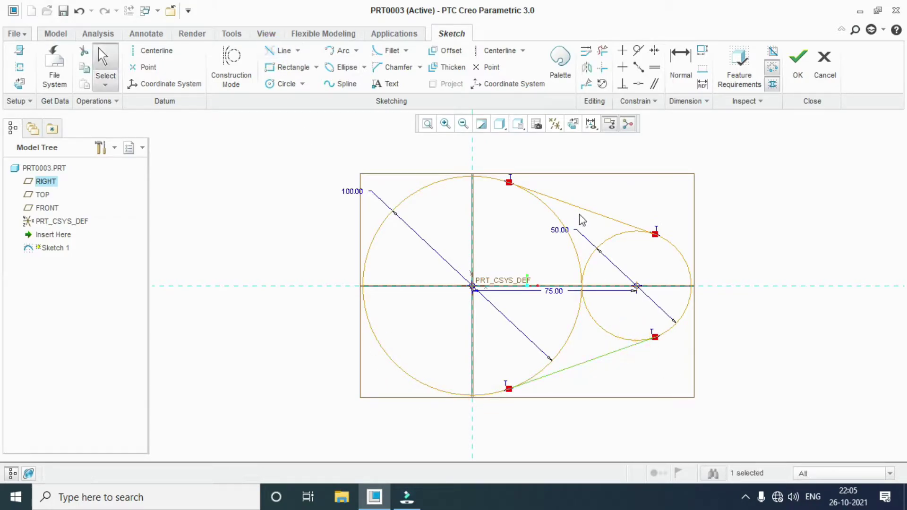
- Trim away the inner arcs of both circles to leave a closed cam outline and finish the sketch
left_click(603, 51)
left_click(577, 314)
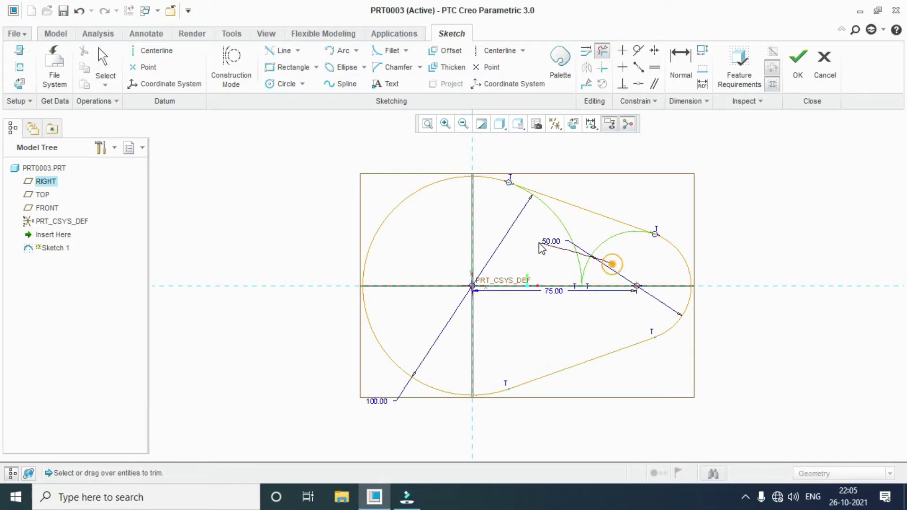
left_click(585, 271)
scroll(484, 297, "up", 3)
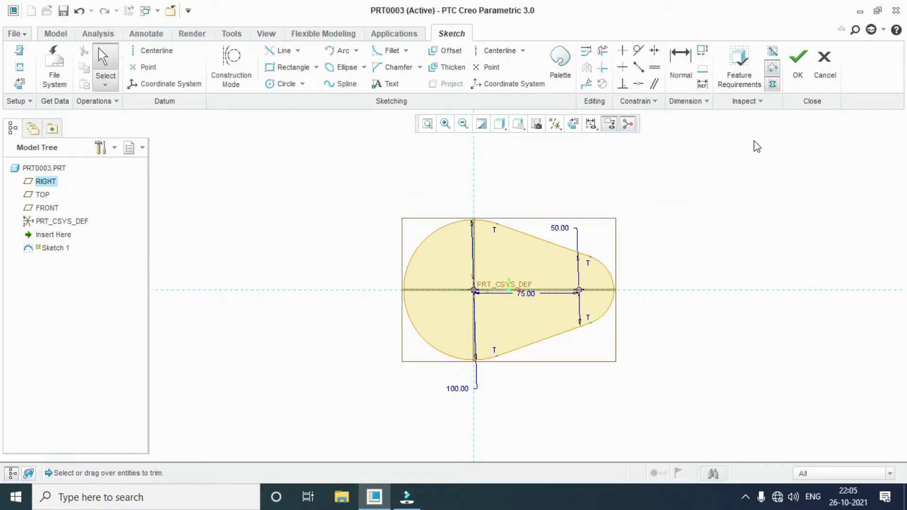
left_click(797, 59)
- Extrude the cam profile symmetrically about the sketch plane to a depth of 50 mm
left_click(346, 66)
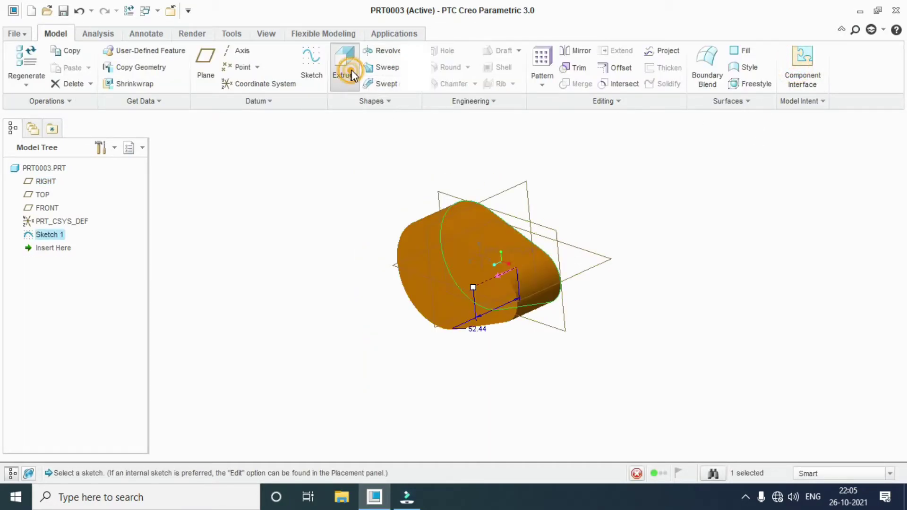
left_click(73, 68)
left_click(62, 107)
double_click(109, 66)
type("50")
key("Return")
left_click(369, 68)
middle_click_drag(280, 227, 248, 262)
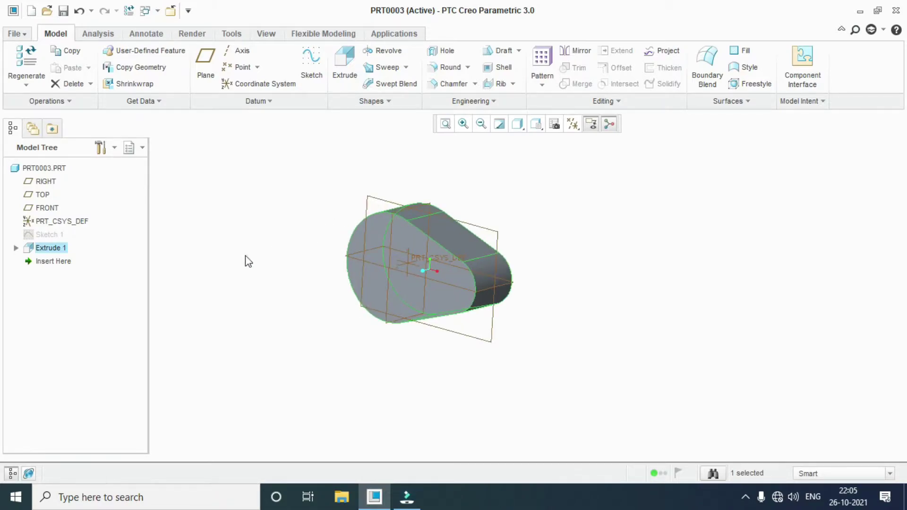
- Reopen the cam's sketch for editing and draw a circle about 57 mm in diameter centred on the origin
right_click(44, 235)
left_click(75, 25)
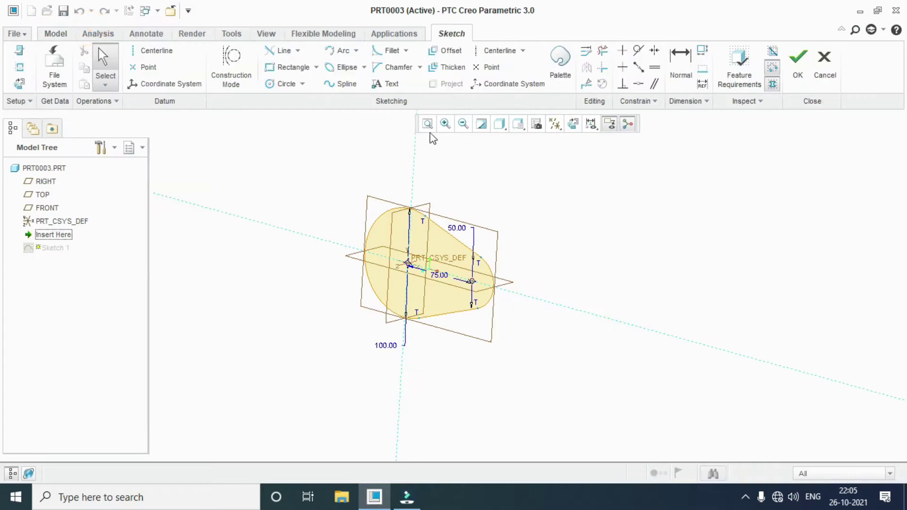
left_click(537, 125)
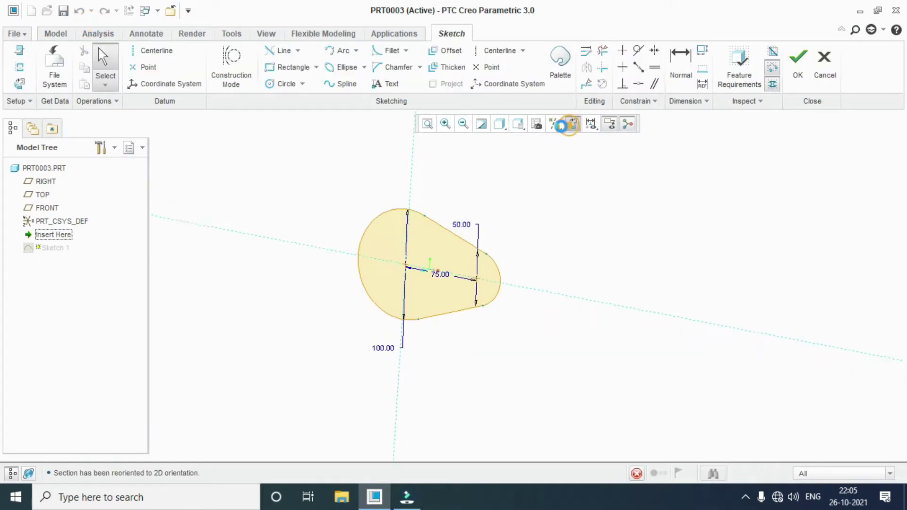
left_click(276, 84)
left_click(402, 269)
left_click(417, 243)
middle_click(352, 243)
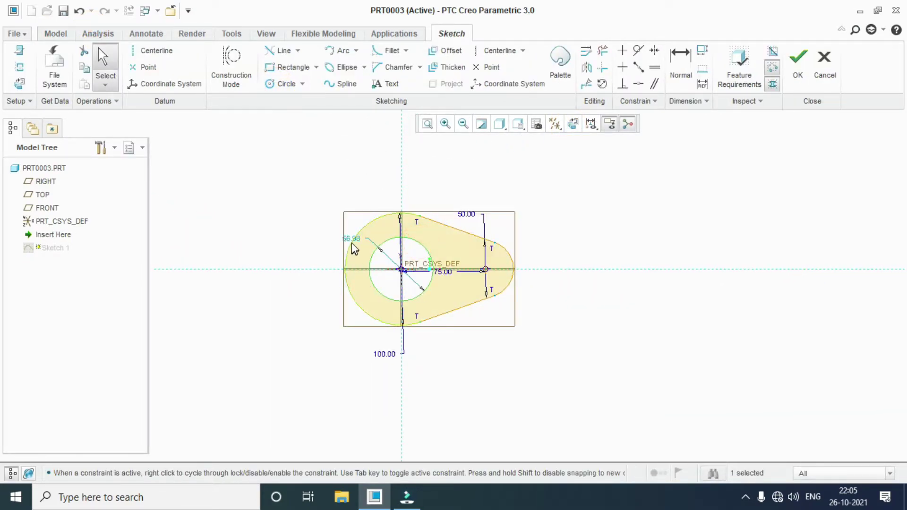
- Set the inner circle's diameter to 30 mm and finish the sketch to cut the hole through the cam
type("30")
key("Return")
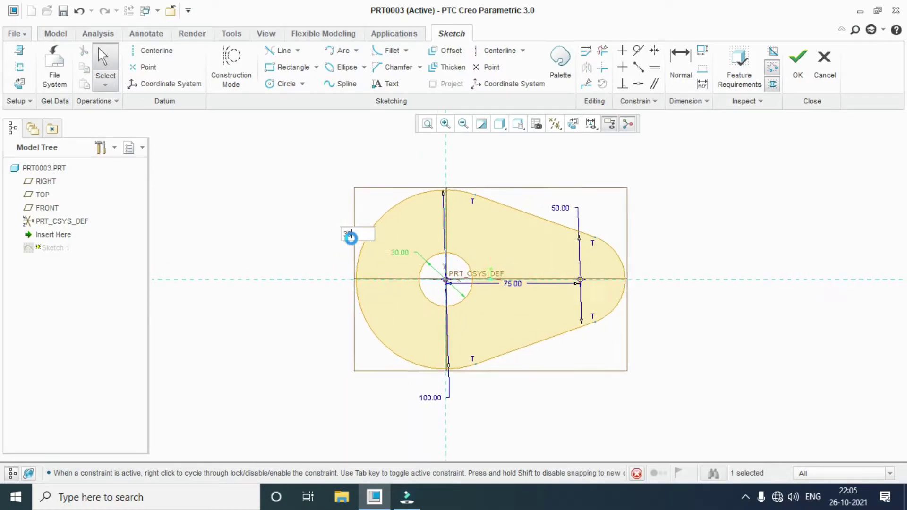
left_click(798, 59)
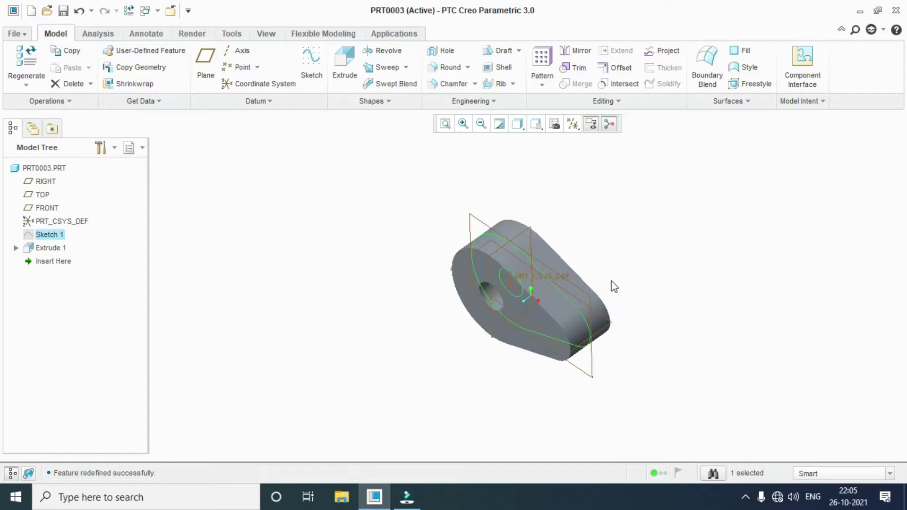
left_click(609, 281)
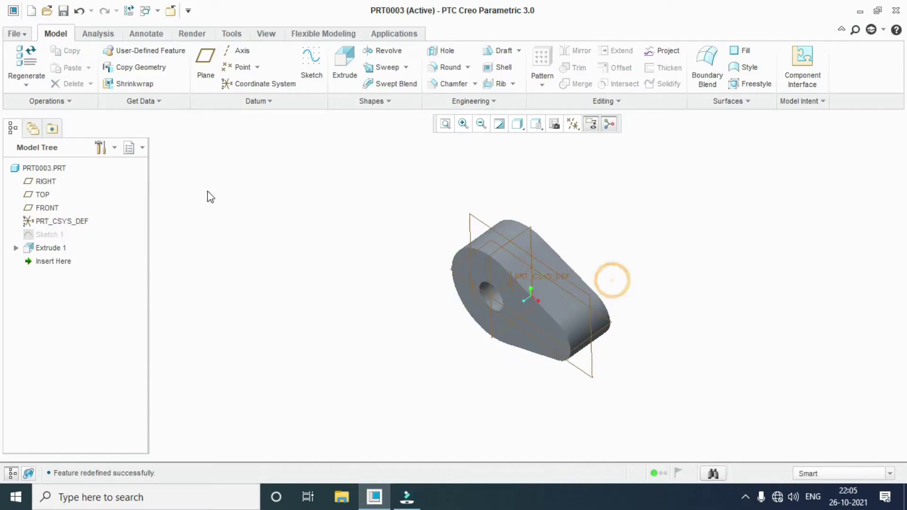
- Apply the red appearance to the whole cam, using the Part selection filter
left_click(277, 37)
left_click(373, 86)
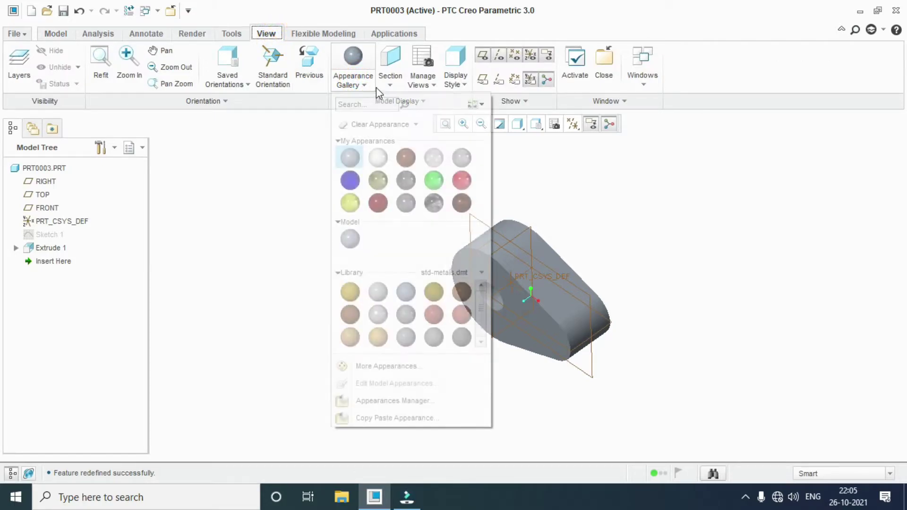
left_click(462, 182)
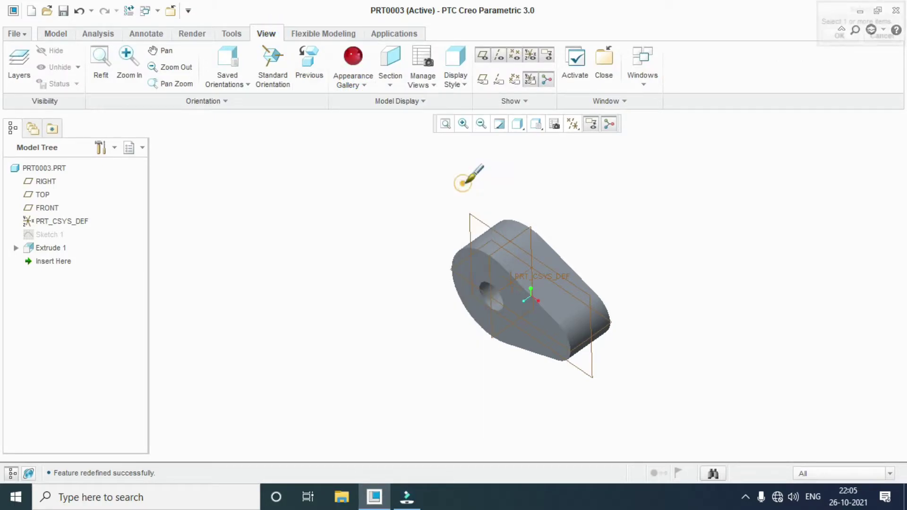
left_click(837, 476)
left_click(824, 461)
left_click(570, 316)
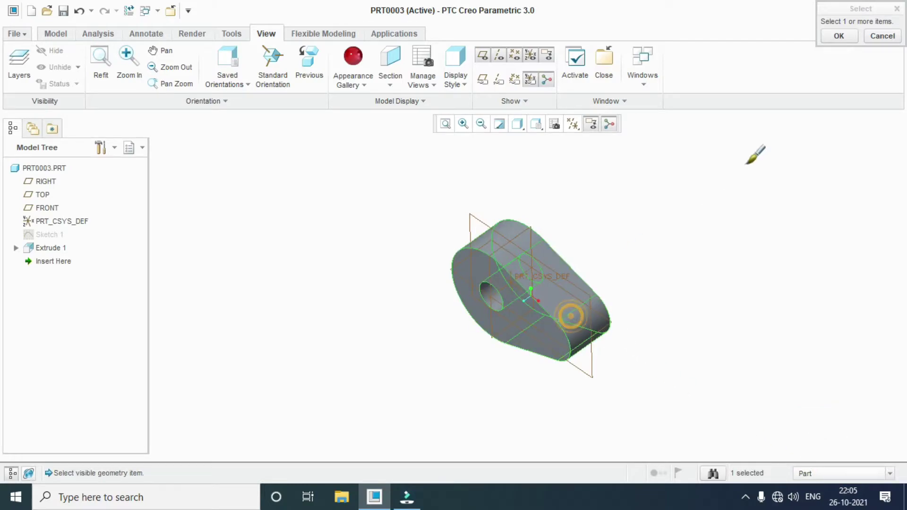
left_click(845, 36)
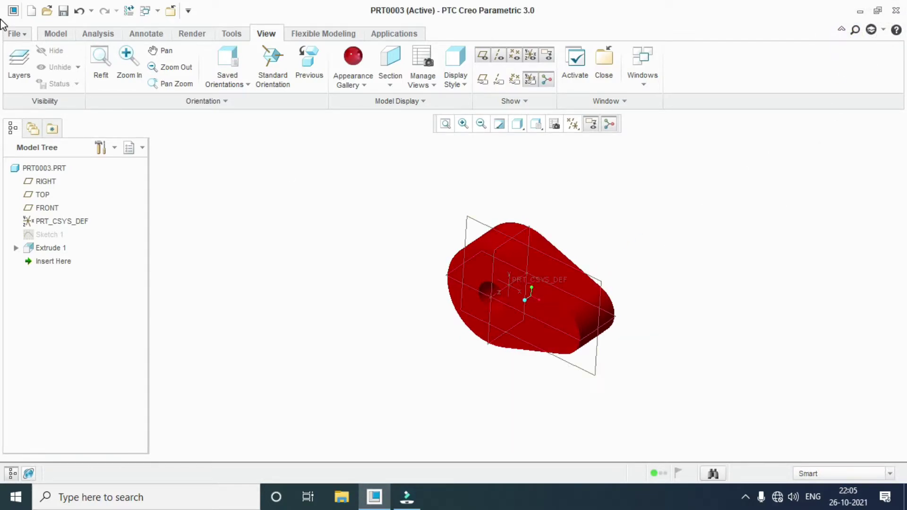
- Save a copy of the part as cam in the Cam & Follower folder and close the part
left_click(14, 35)
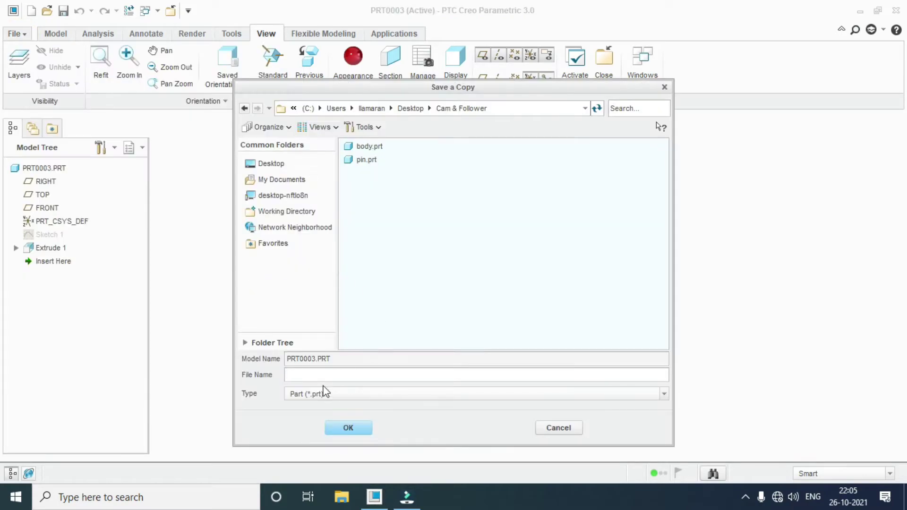
left_click(315, 378)
left_click(358, 428)
left_click(18, 34)
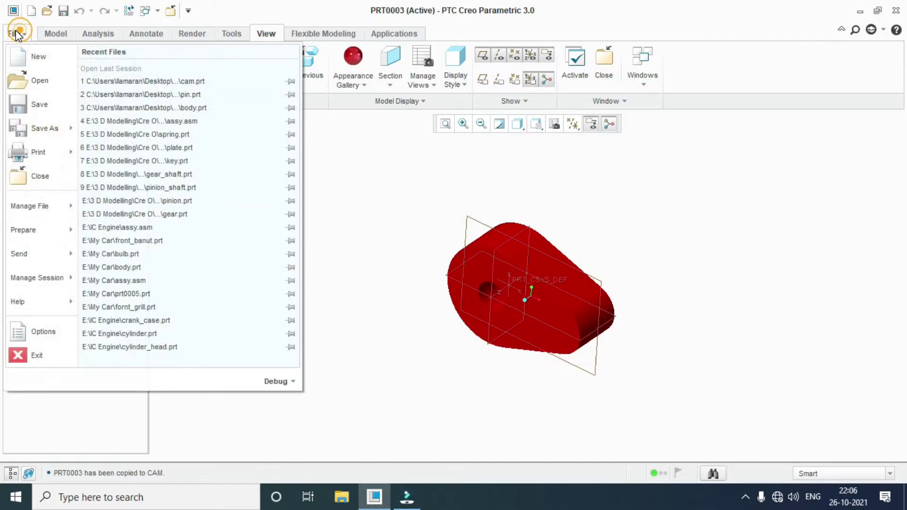
left_click(53, 167)
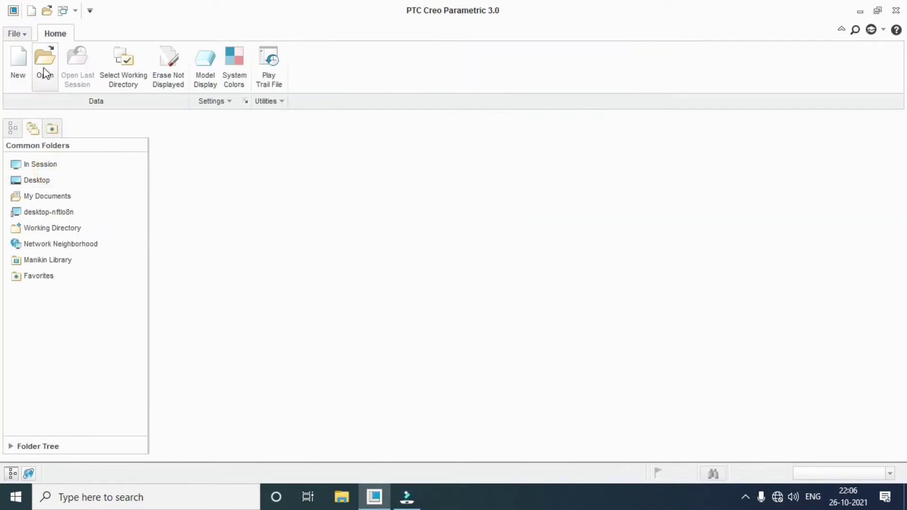
- Create a new solid part prt0004 with the default template turned off, using the mmns_part_solid template
left_click(19, 61)
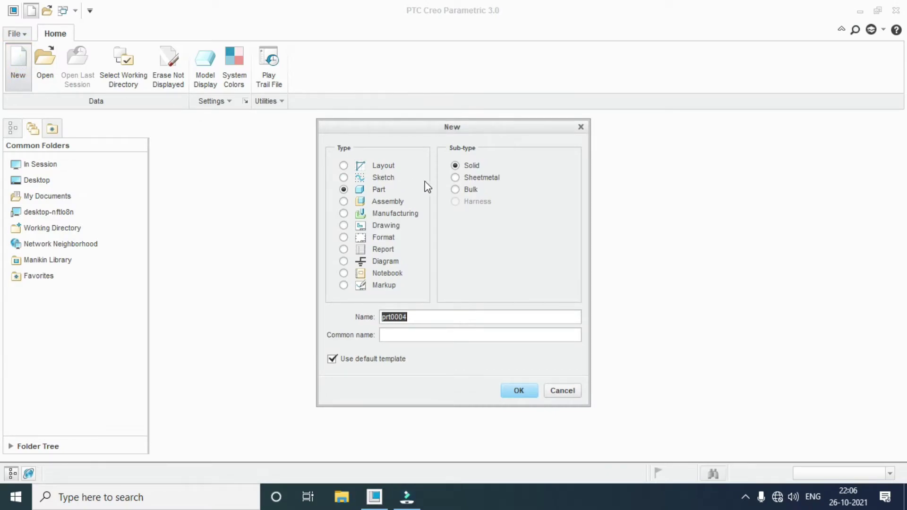
left_click(375, 360)
left_click(527, 391)
left_click(547, 173)
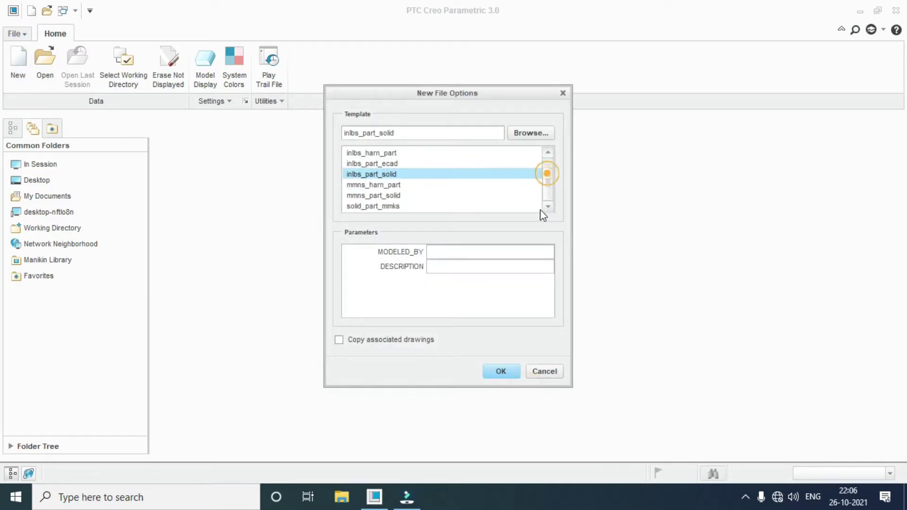
left_click(389, 195)
left_click(488, 371)
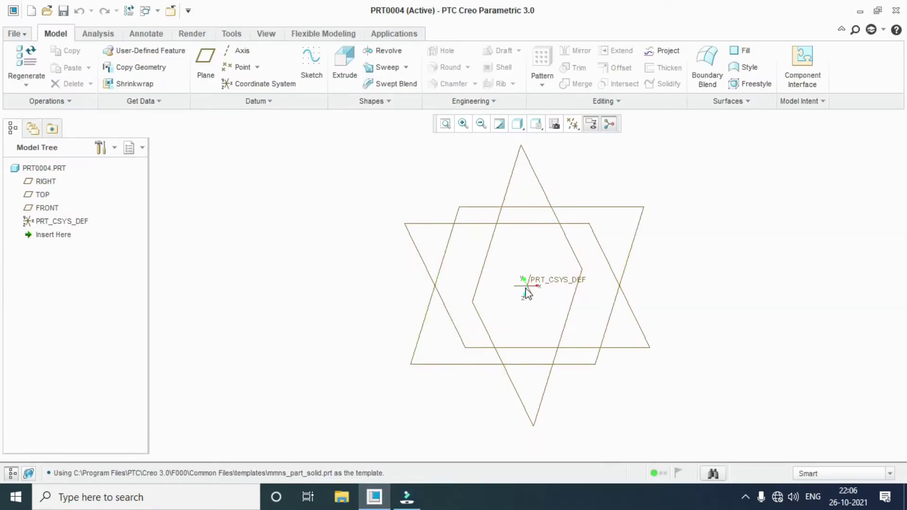
- Start a sketch on the FRONT plane and draw a center rectangle about 358 mm tall around the origin
left_click(311, 62)
left_click(425, 222)
left_click(834, 295)
left_click(574, 125)
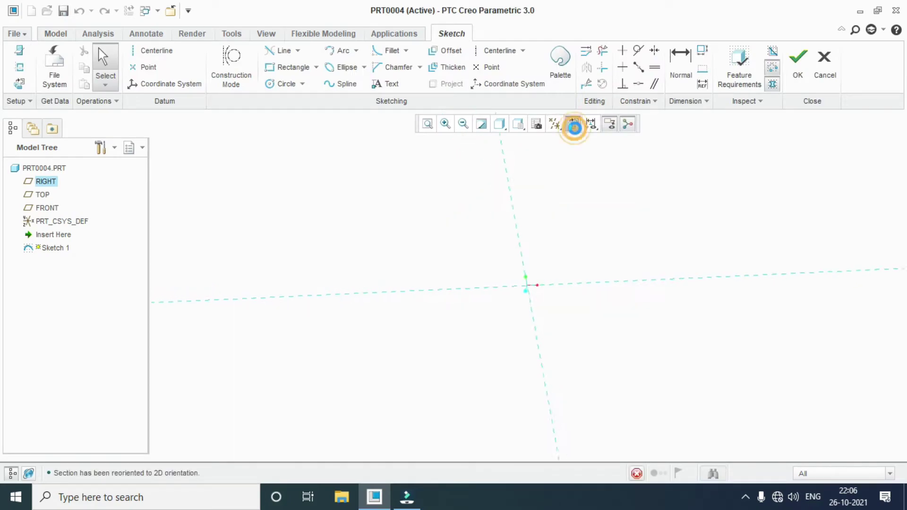
left_click(316, 67)
left_click(302, 109)
left_click(528, 286)
left_click(605, 187)
middle_click(486, 195)
- Set the rectangle's width to 100 mm and its height to 150 mm
double_click(501, 174)
type("100")
middle_click(496, 172)
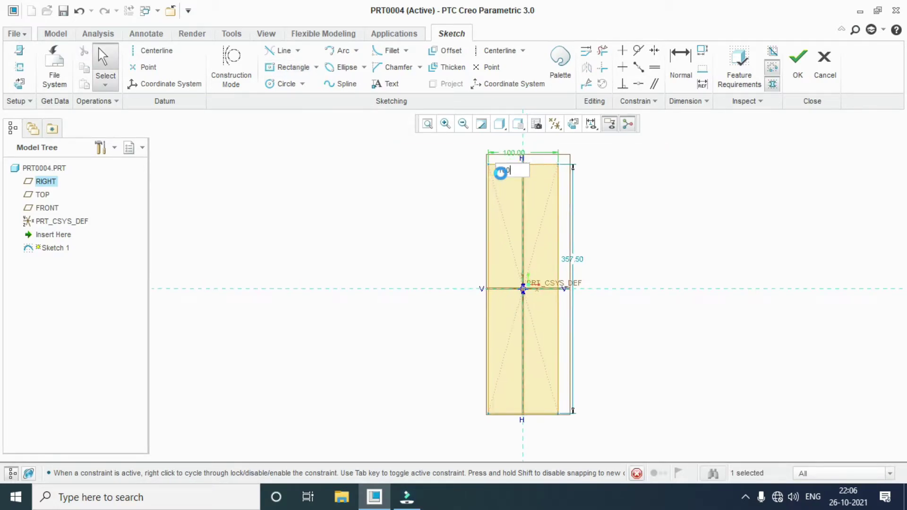
double_click(569, 257)
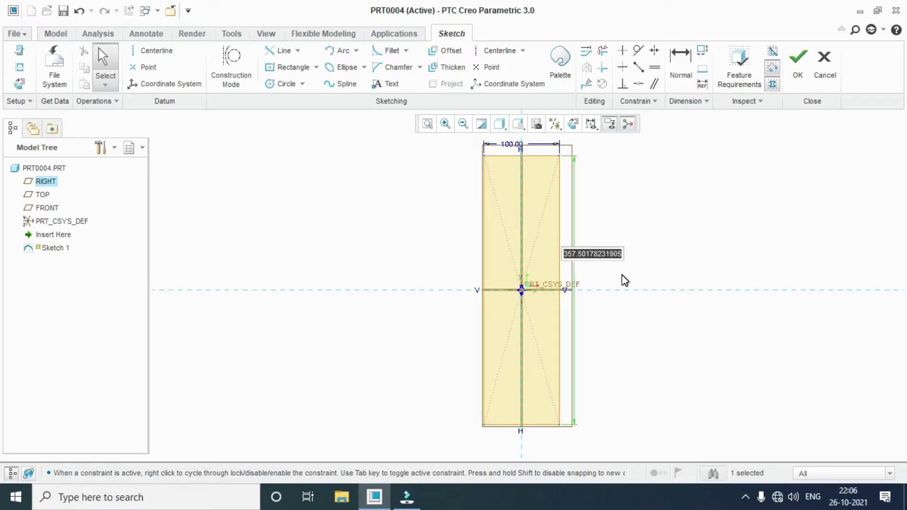
type("150")
middle_click(622, 274)
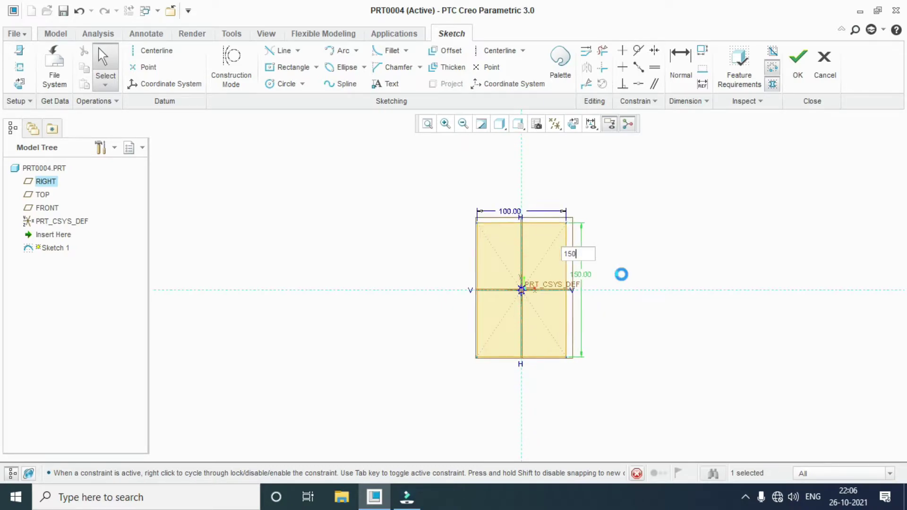
- Set the rectangle's width to 50 mm and its height to 100 mm
double_click(500, 144)
type("50")
middle_click(500, 144)
double_click(581, 257)
type("1")
middle_click(586, 258)
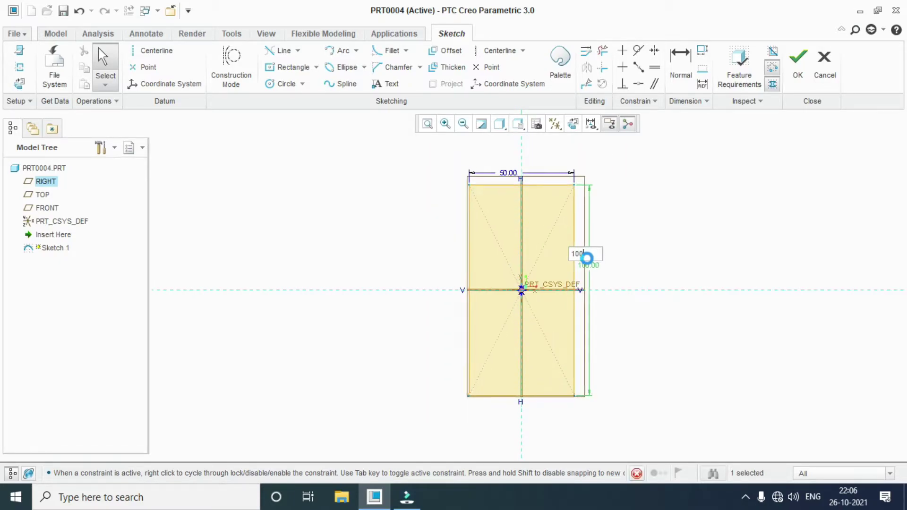
- Finish the rectangle sketch and extrude it 15 mm into a solid block
left_click(794, 73)
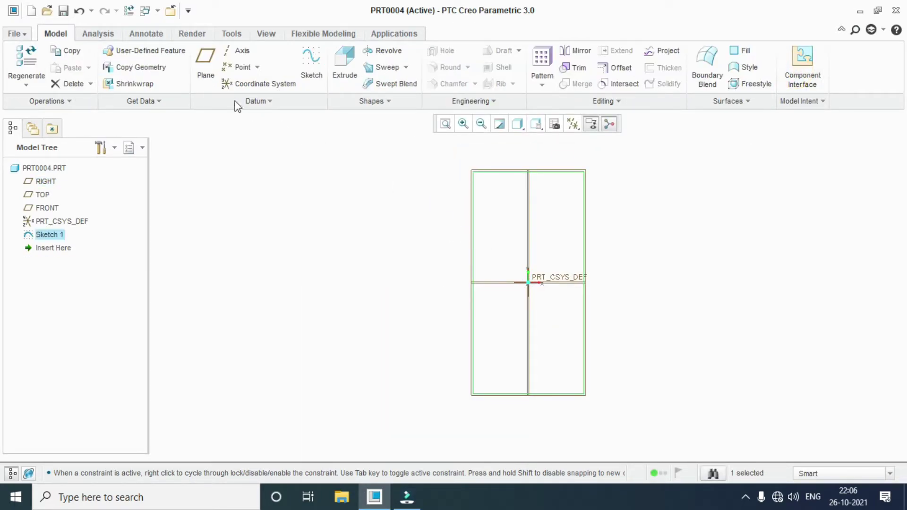
left_click(341, 69)
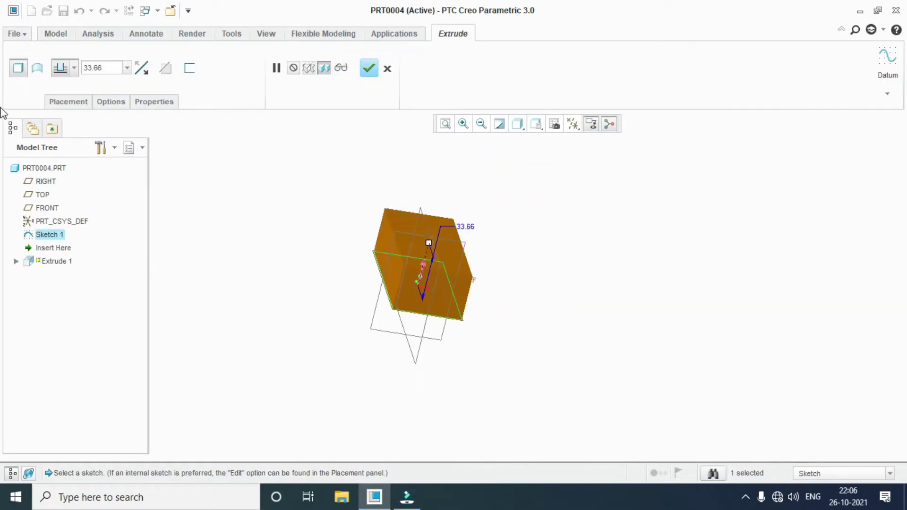
left_click(126, 68)
type("15")
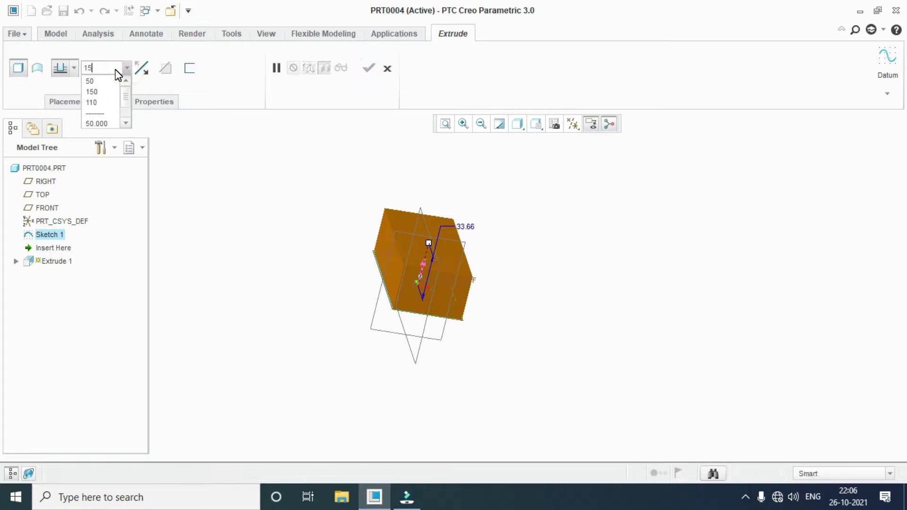
key("Return")
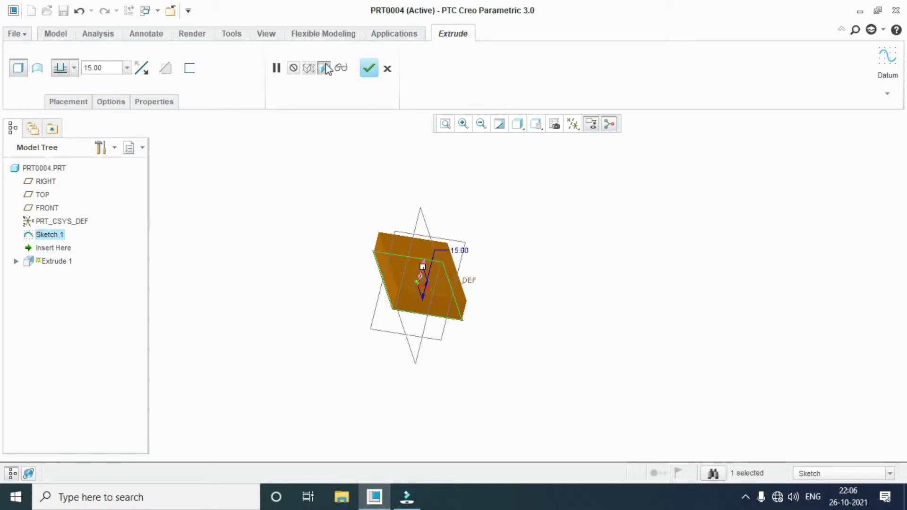
left_click(368, 69)
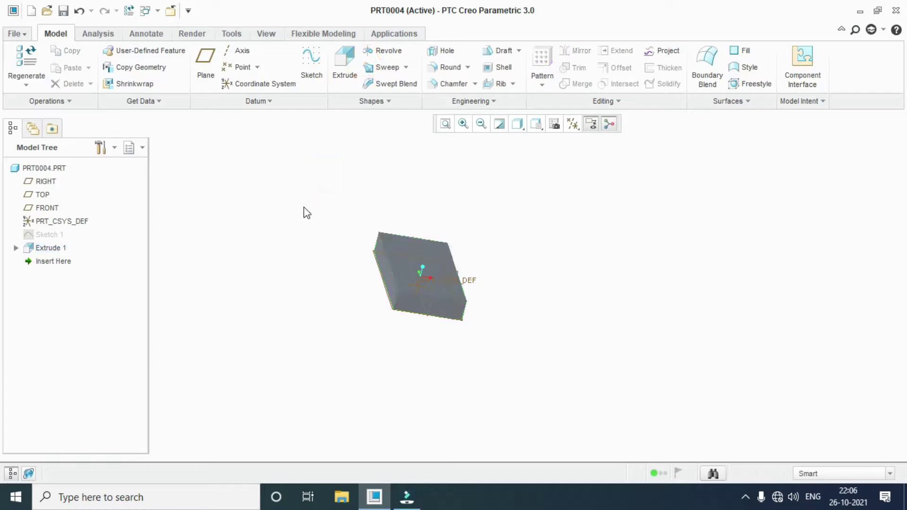
- Start a sketch on the block's large face and draw a circle about 40 mm in diameter centred on the origin
middle_click_drag(303, 213, 285, 237)
left_click(315, 71)
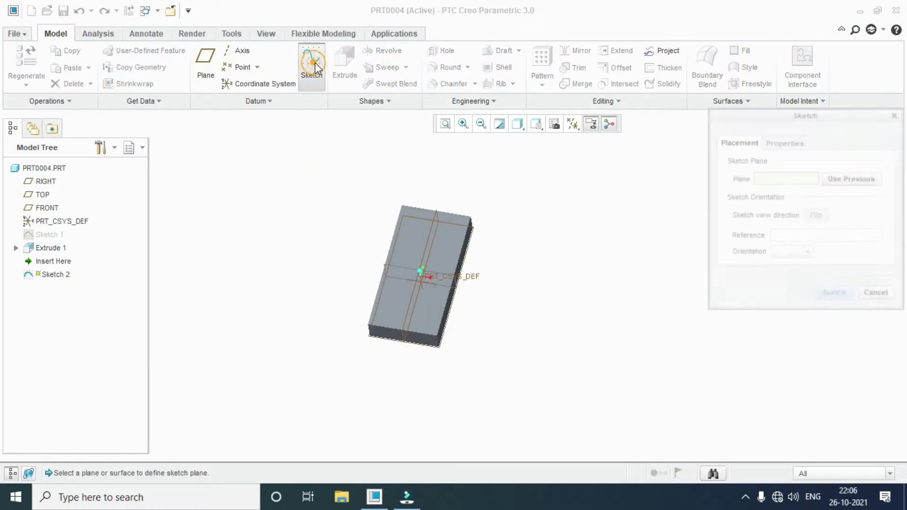
left_click(443, 245)
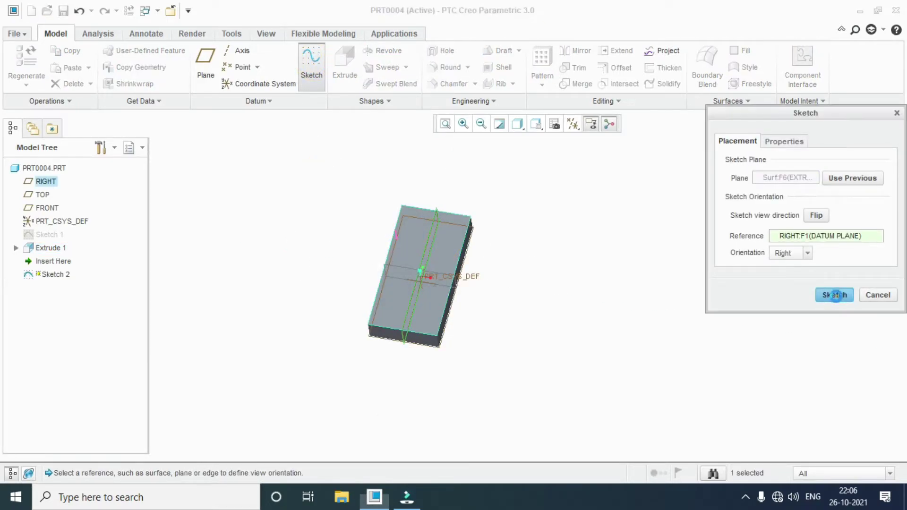
left_click(835, 296)
left_click(574, 125)
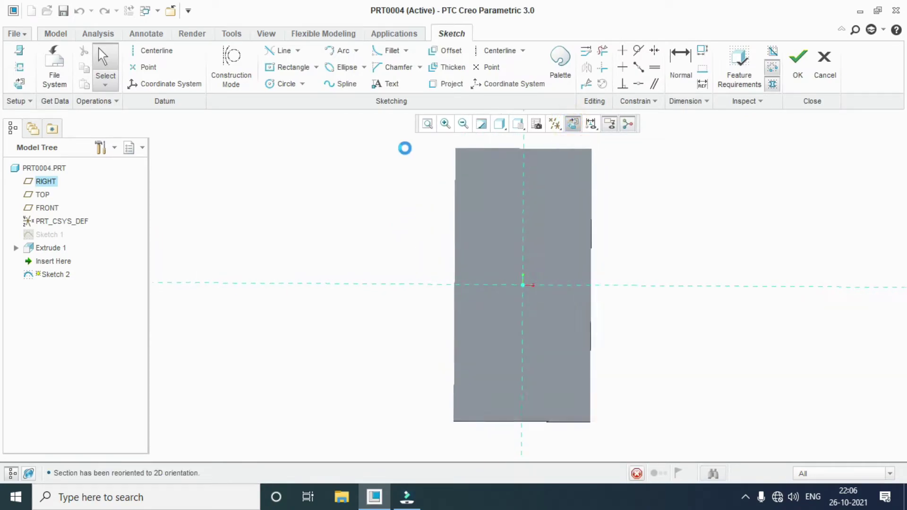
left_click(271, 84)
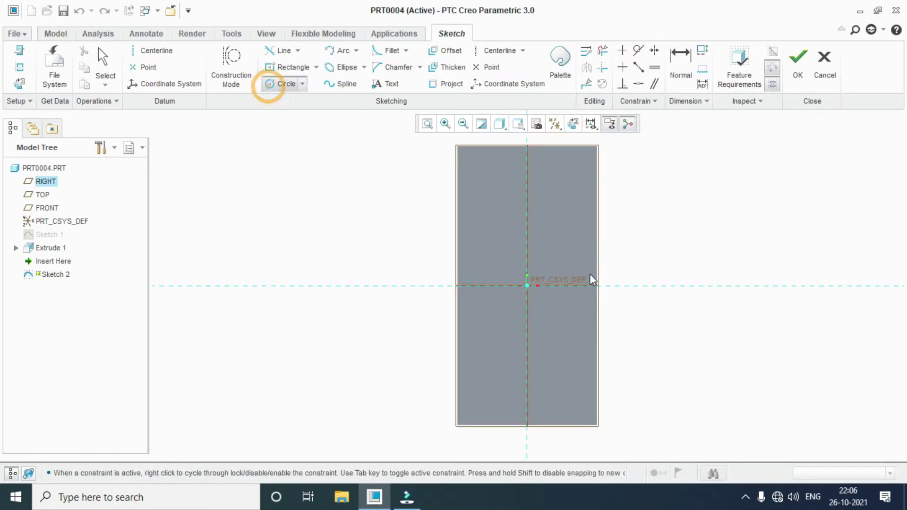
left_click(556, 237)
middle_click(460, 287)
- Set the circle's diameter to 30 mm and finish the sketch
double_click(448, 233)
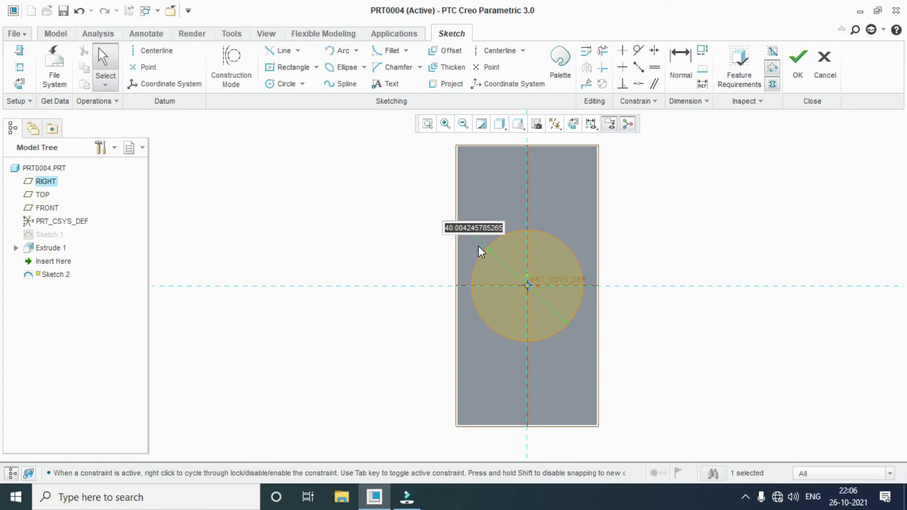
type("25")
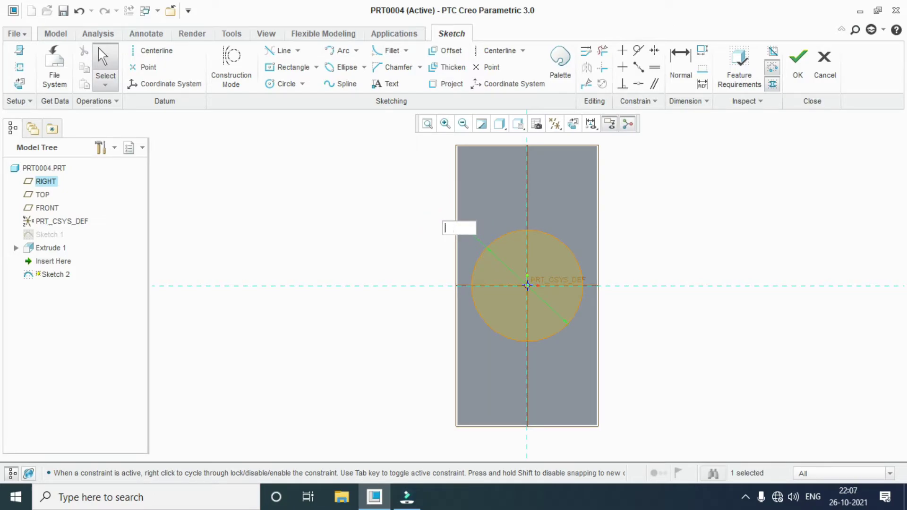
key("Return")
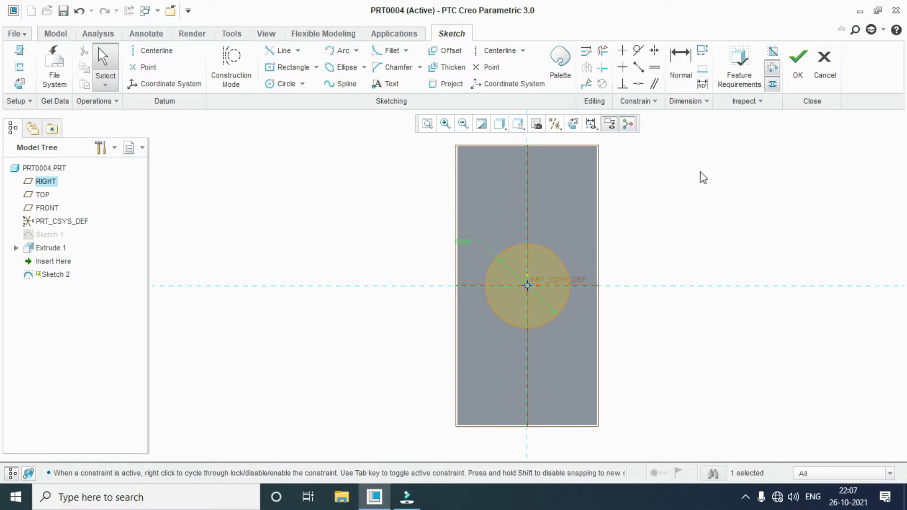
left_click(798, 61)
- Extrude the circle 350 mm outward from the block's face to form a rod
middle_click_drag(574, 310, 425, 193)
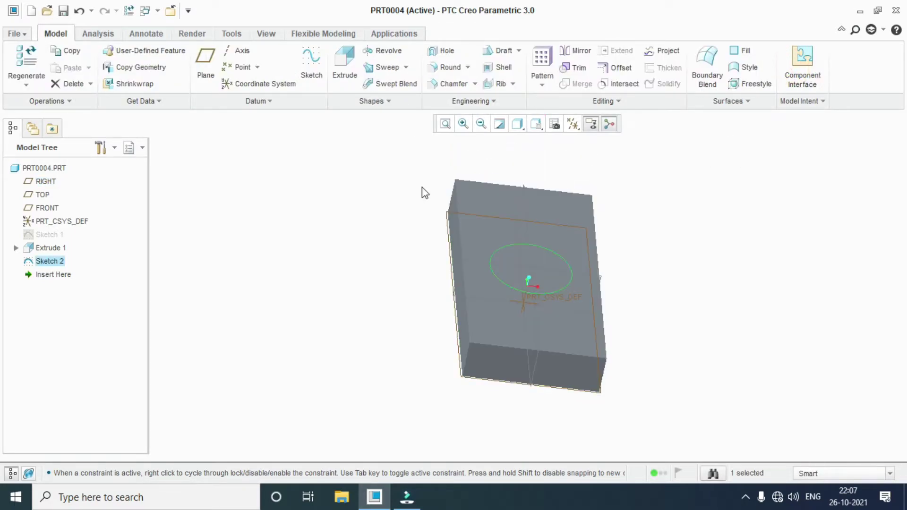
left_click(343, 66)
scroll(319, 421, "down", 3)
double_click(100, 67)
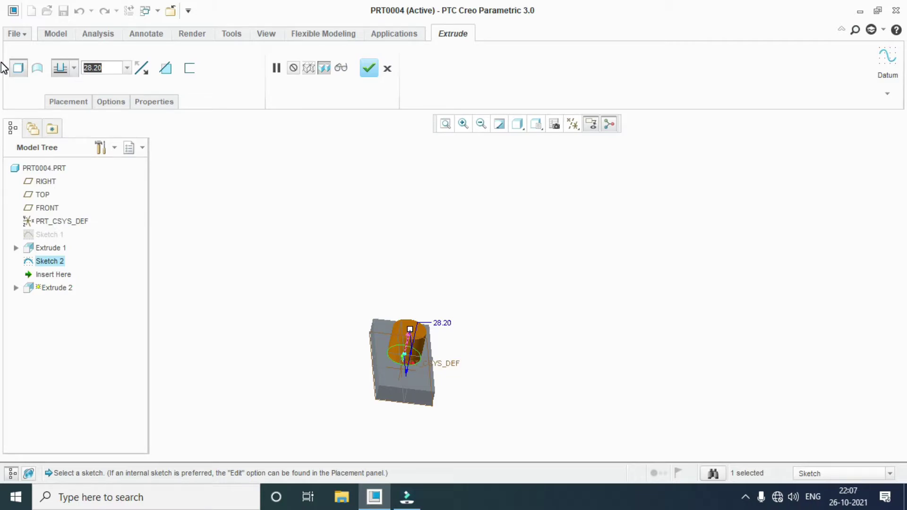
type("350")
key("Return")
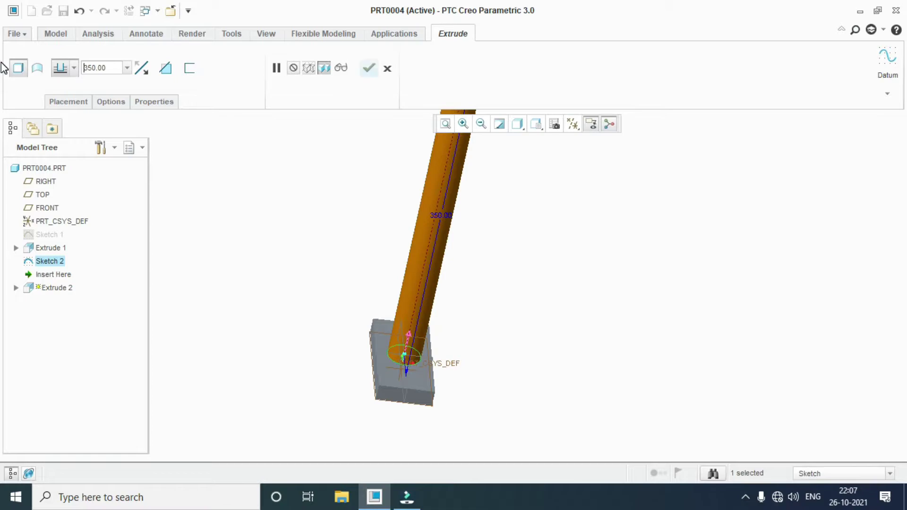
scroll(228, 351, "down", 3)
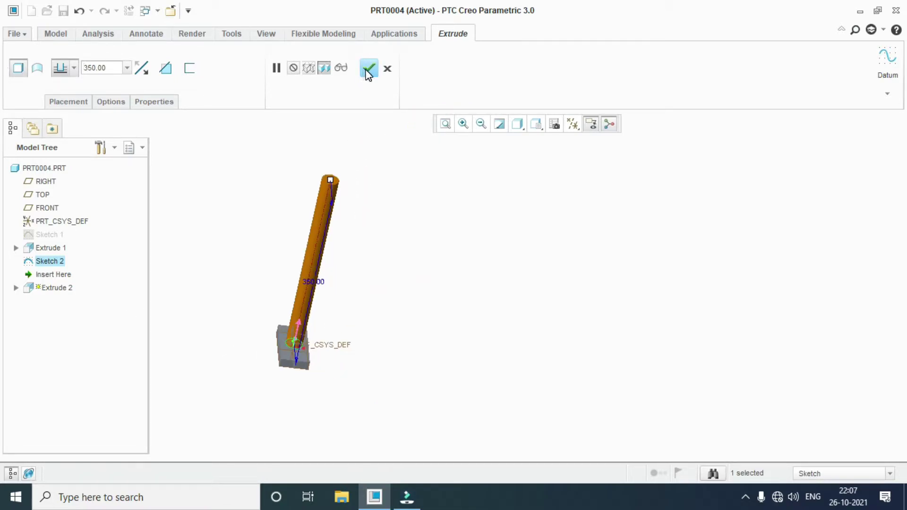
- Set the rod's extrusion depth to 300 mm and complete the feature
double_click(118, 68)
type("300")
key("Return")
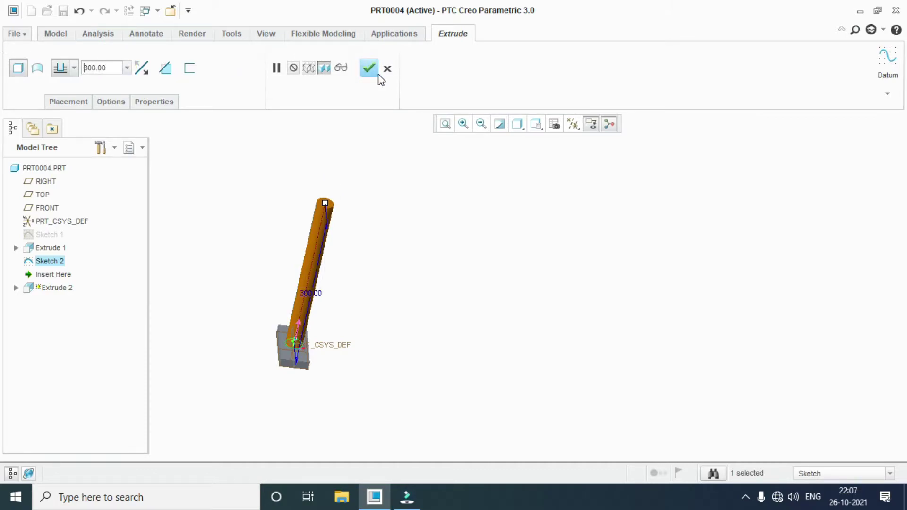
left_click(369, 69)
- Start a sketch on the RIGHT plane and draw a circle about 73 mm in diameter centred on the origin at the block's outer face
middle_click_drag(359, 236, 366, 364)
scroll(377, 378, "up", 5)
left_click(399, 393)
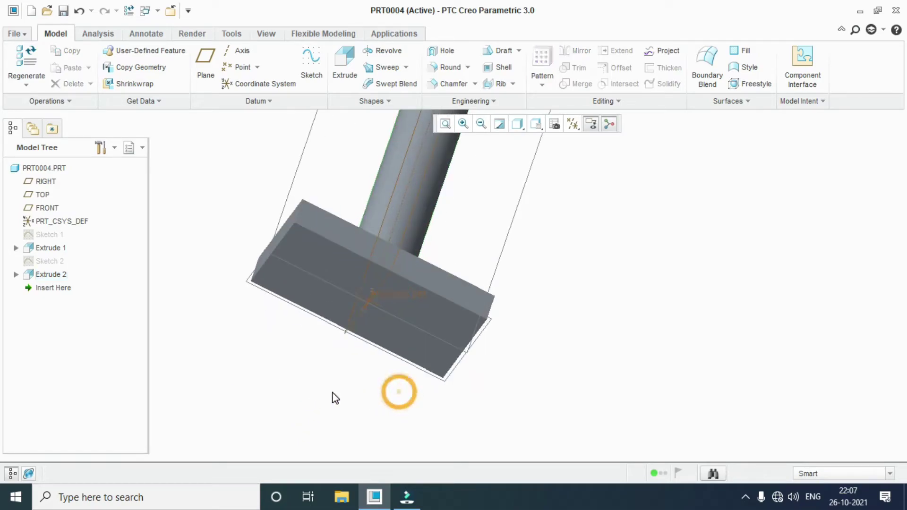
scroll(331, 410, "down", 3)
middle_click_drag(324, 424, 383, 362)
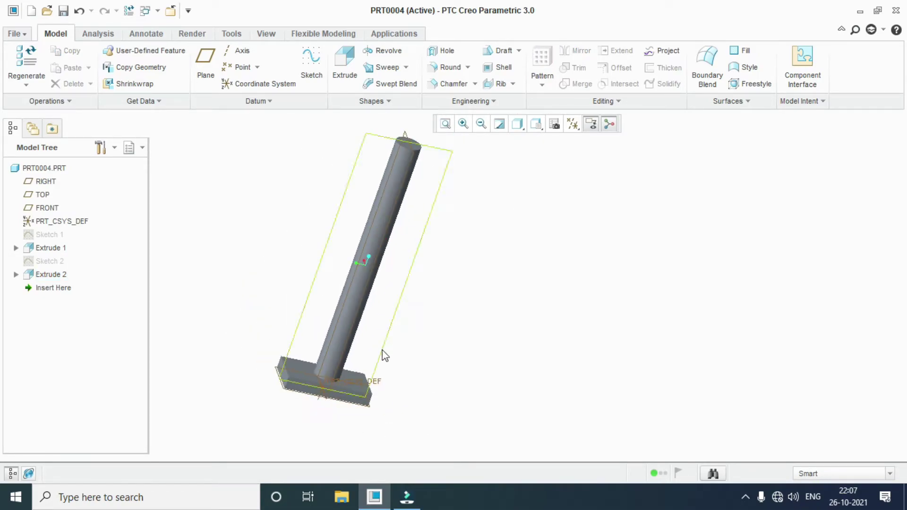
left_click(425, 227)
left_click(321, 57)
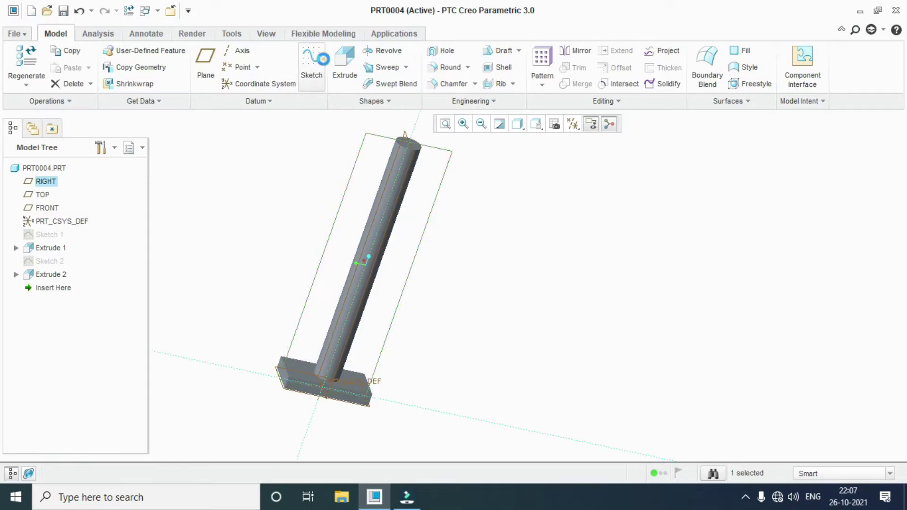
left_click(572, 124)
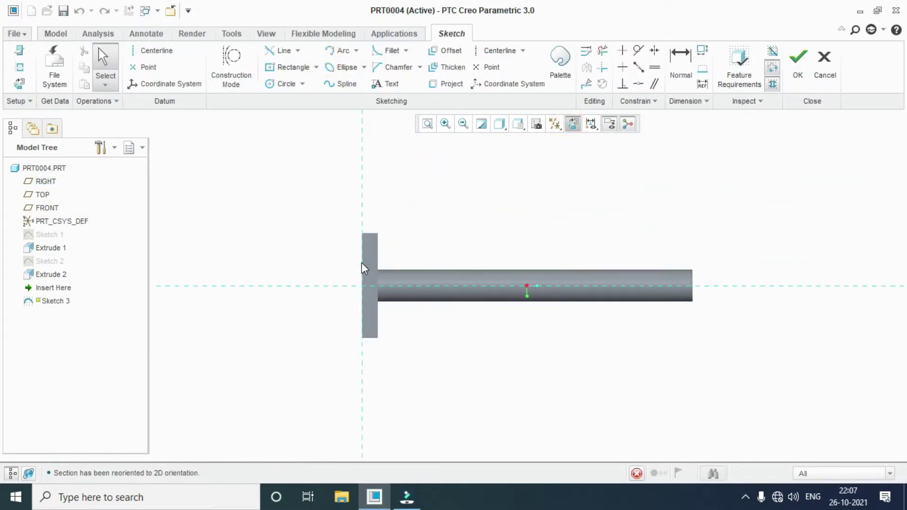
left_click(283, 83)
left_click(364, 297)
left_click(399, 250)
middle_click(299, 251)
- Set the diameter of the circle at the block's outer face to 75 mm
double_click(288, 239)
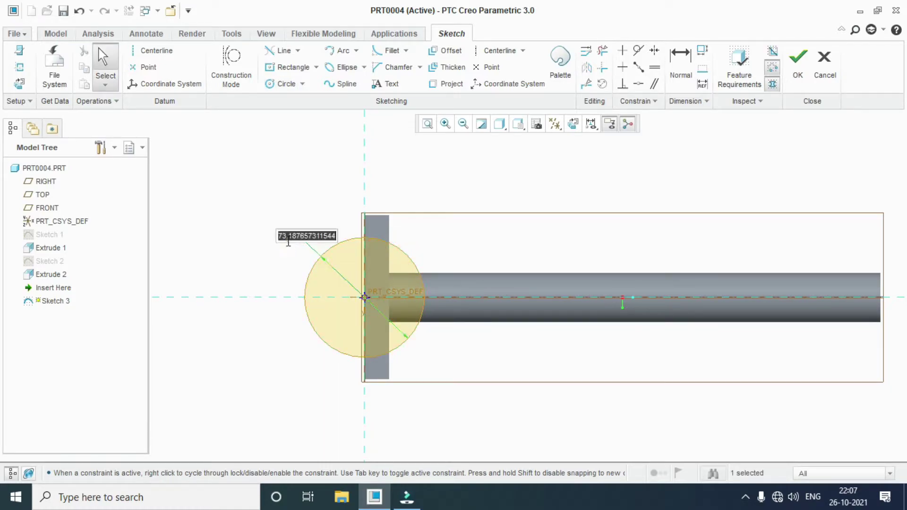
type("75")
key("Return")
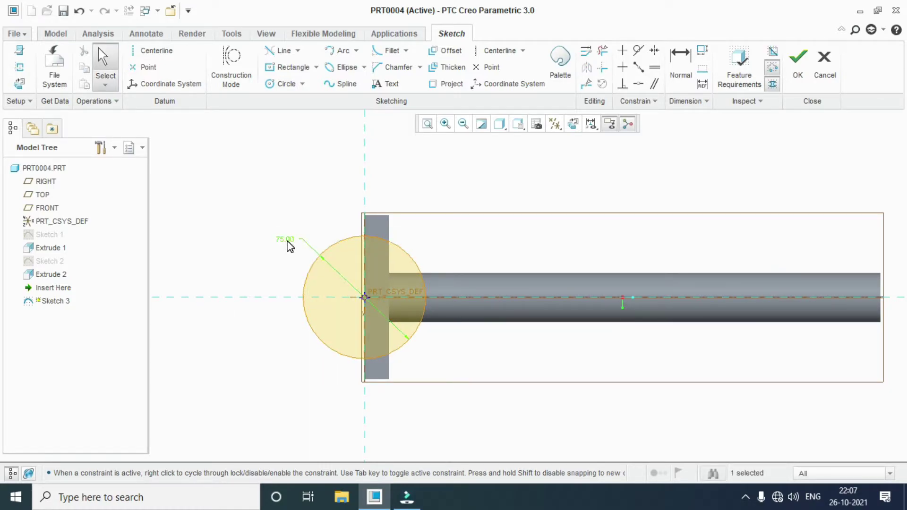
- Trim away the half of the circle on the rod side, leaving a semicircle outside the block
left_click(602, 50)
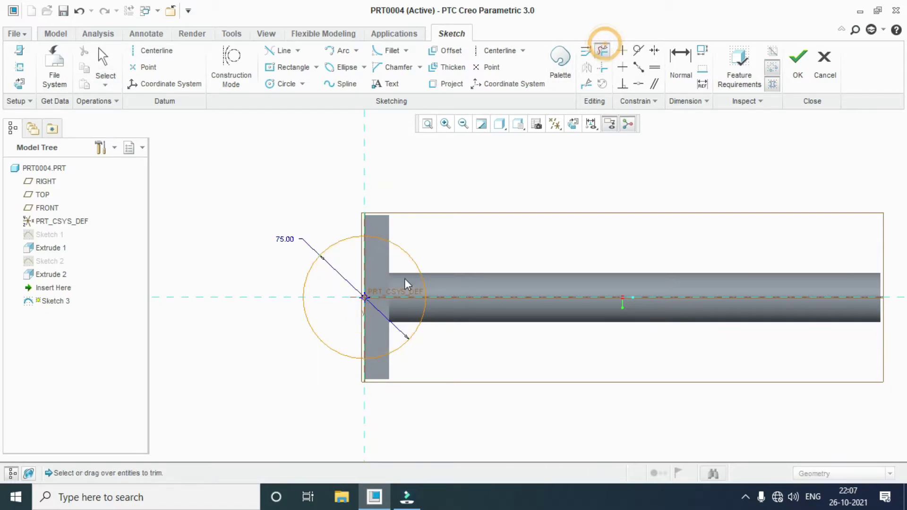
scroll(412, 271, "up", 3)
left_click_drag(367, 202, 397, 426)
middle_click(337, 263)
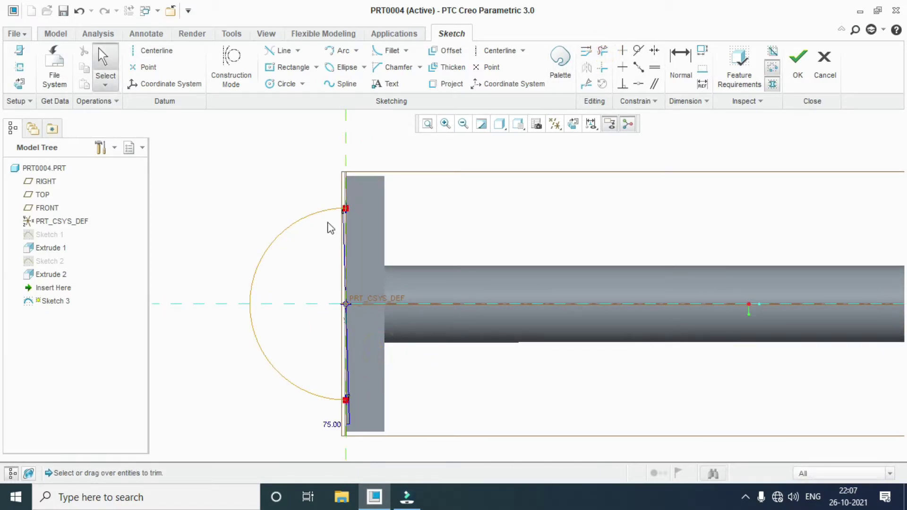
- Close the semicircle with a straight line between its two endpoints along the block's face and finish the sketch
left_click(297, 50)
left_click(293, 69)
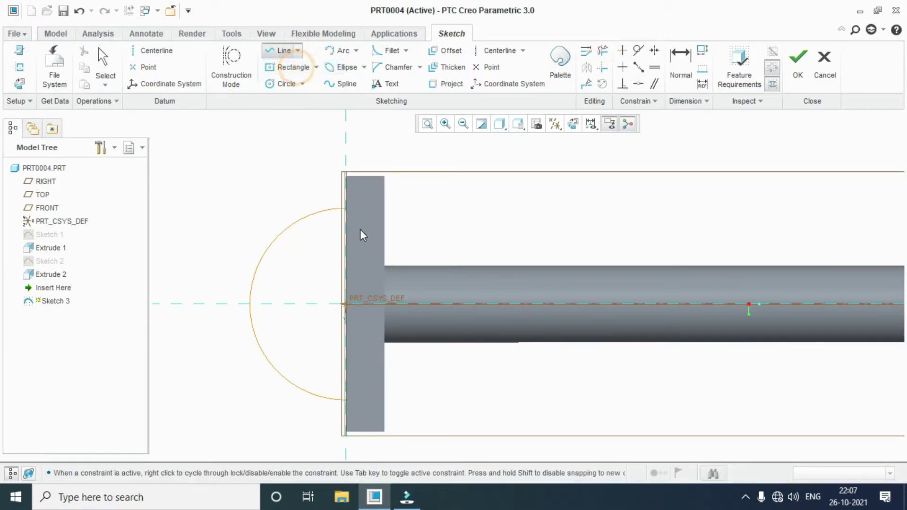
left_click(347, 208)
left_click(345, 401)
middle_click(347, 401)
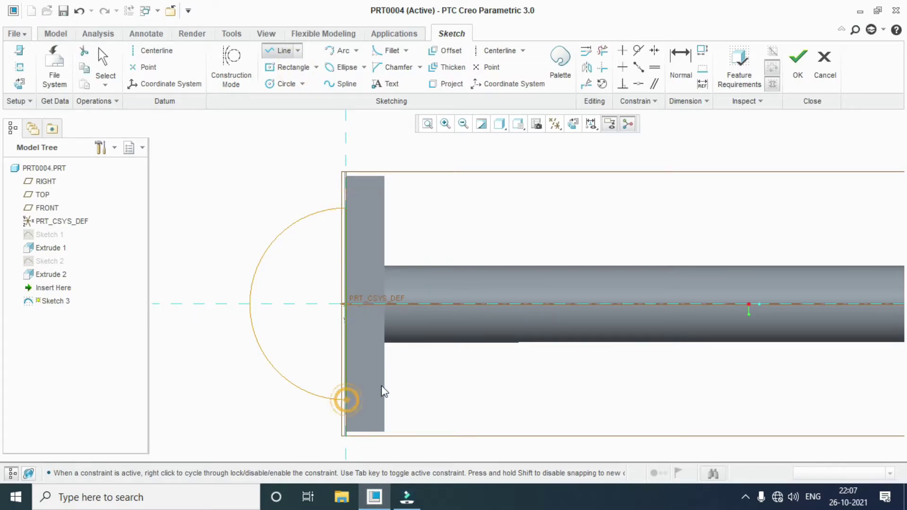
middle_click(520, 186)
left_click(798, 62)
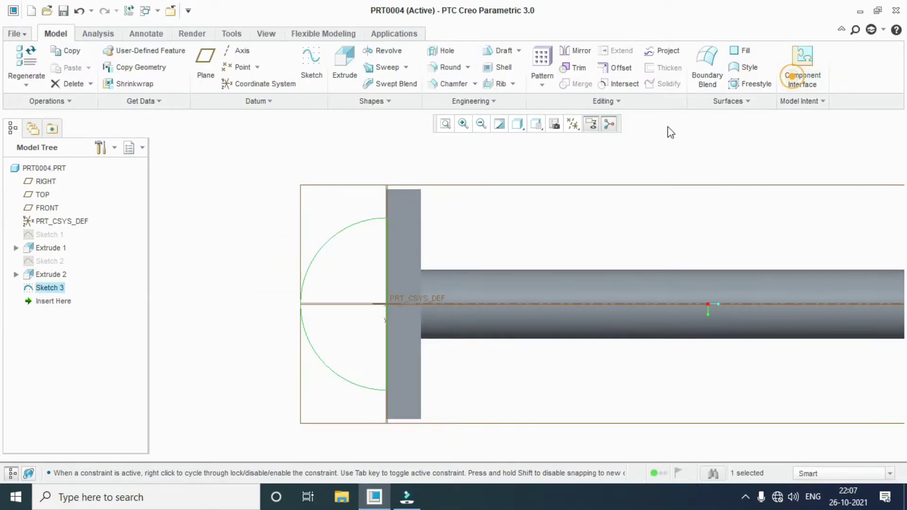
- Extrude the semicircle 50 mm symmetrically on both sides of the sketch plane
left_click(343, 63)
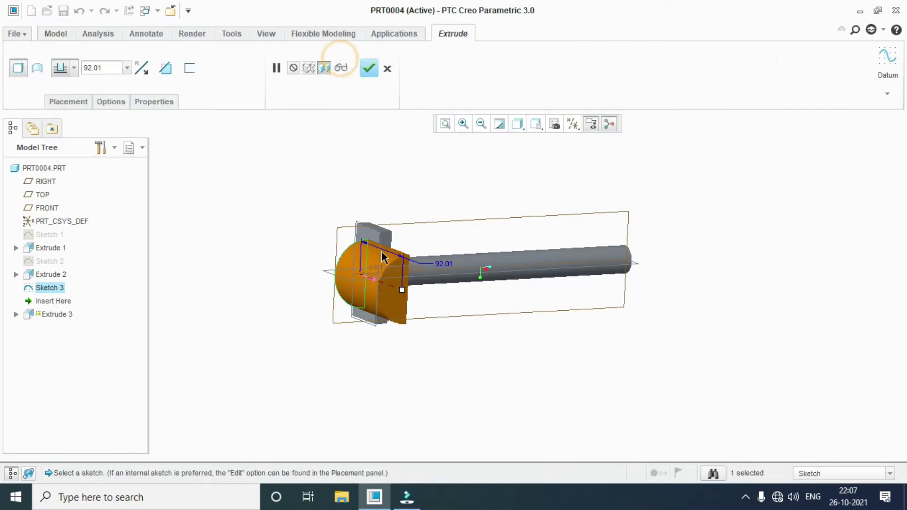
left_click(126, 68)
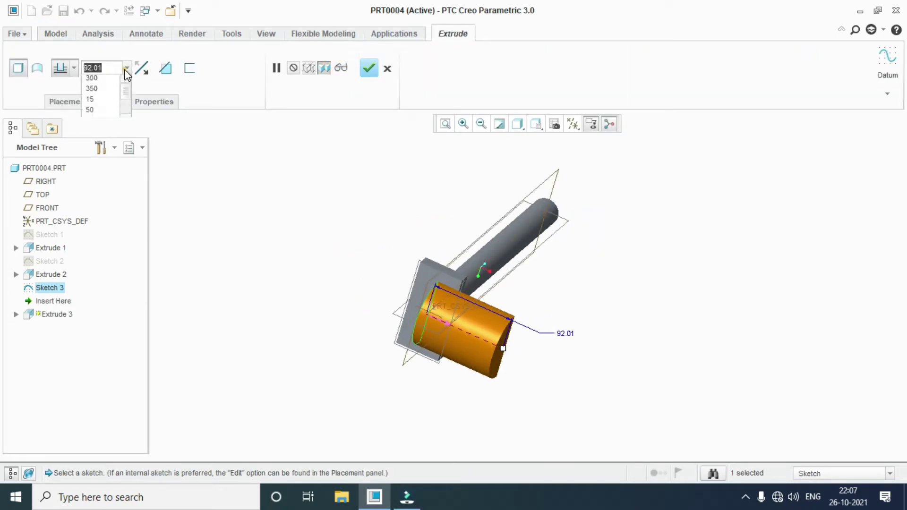
left_click(103, 99)
double_click(99, 68)
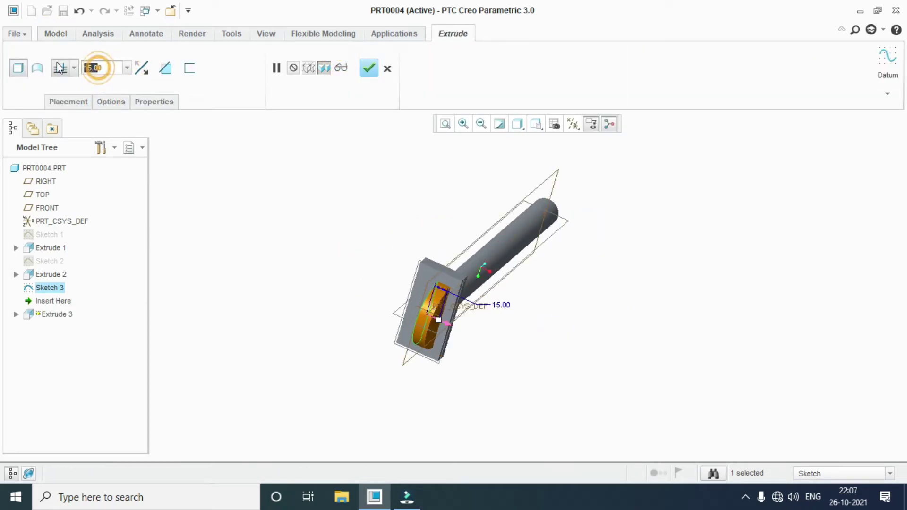
type("50")
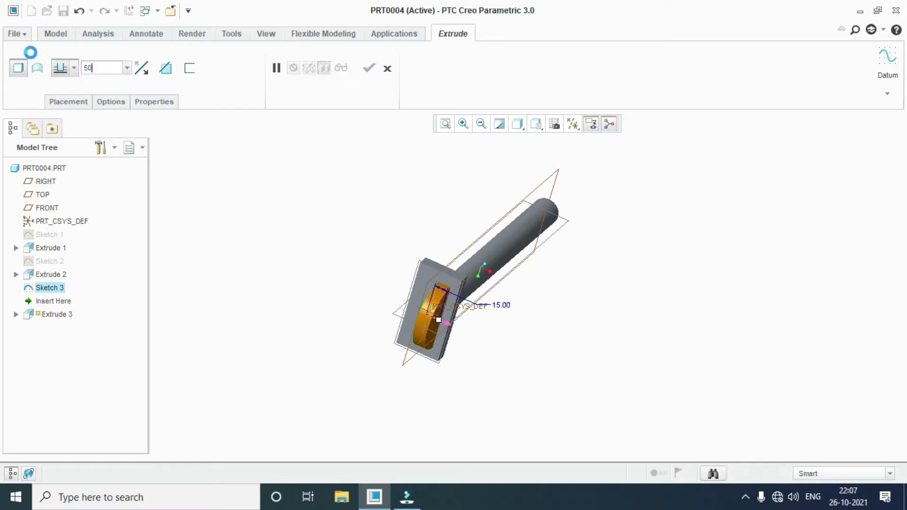
key("Return")
left_click(74, 68)
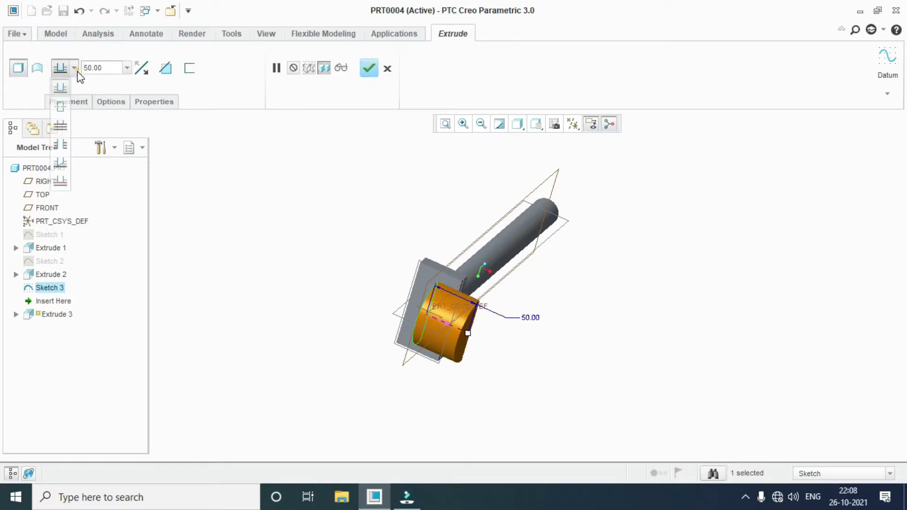
left_click(61, 101)
middle_click_drag(245, 222, 298, 207)
left_click(369, 68)
- Round the two inner edges where the half-cylinder meets the block with a 25 mm radius
middle_click_drag(474, 336, 518, 300)
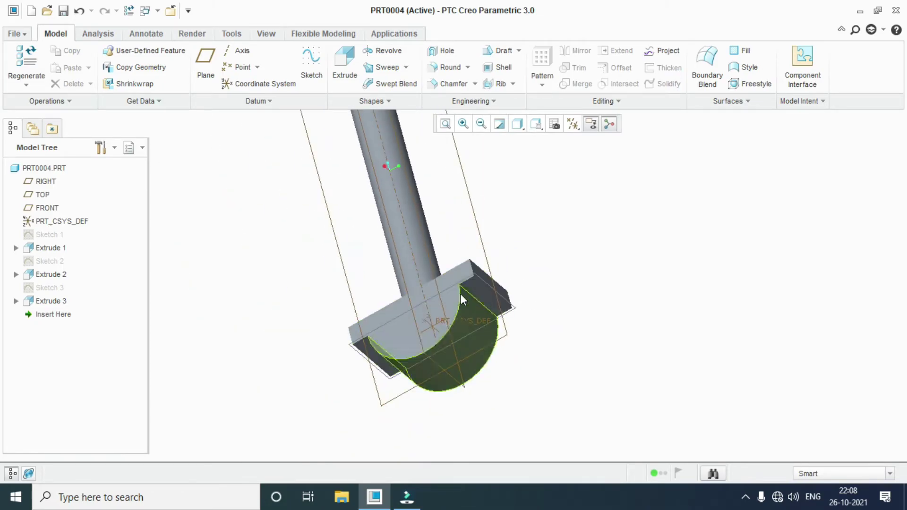
left_click(468, 66)
left_click(451, 76)
scroll(457, 308, "up", 4)
left_click(419, 338)
middle_click_drag(446, 402, 399, 373)
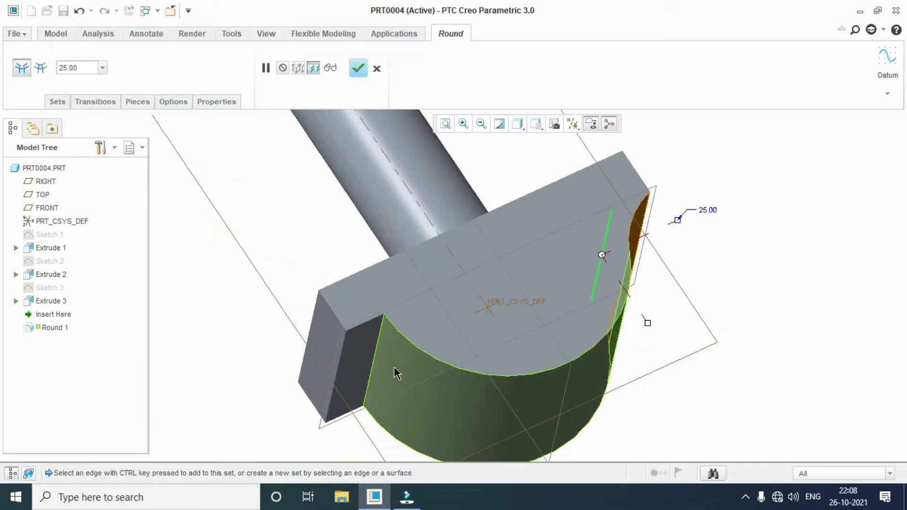
left_click(380, 344)
scroll(375, 344, "down", 5)
middle_click_drag(504, 295, 540, 338)
scroll(432, 291, "up", 3)
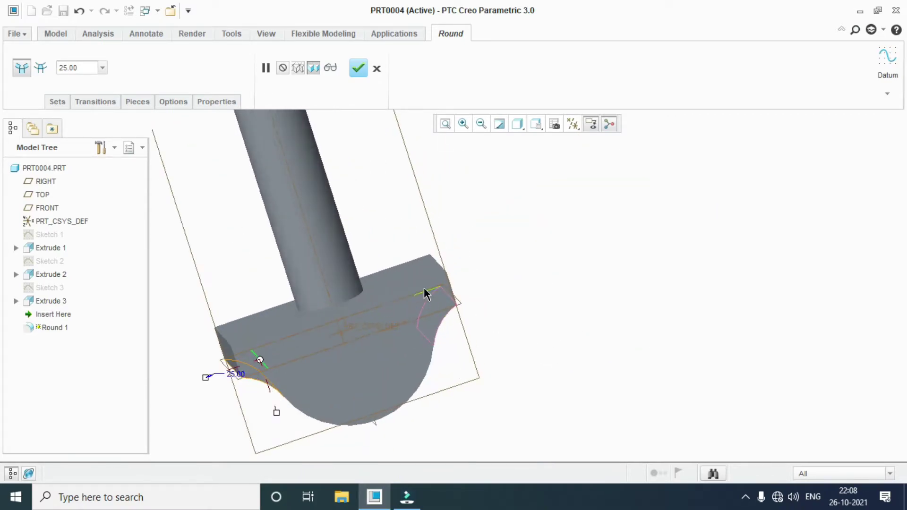
scroll(432, 297, "down", 3)
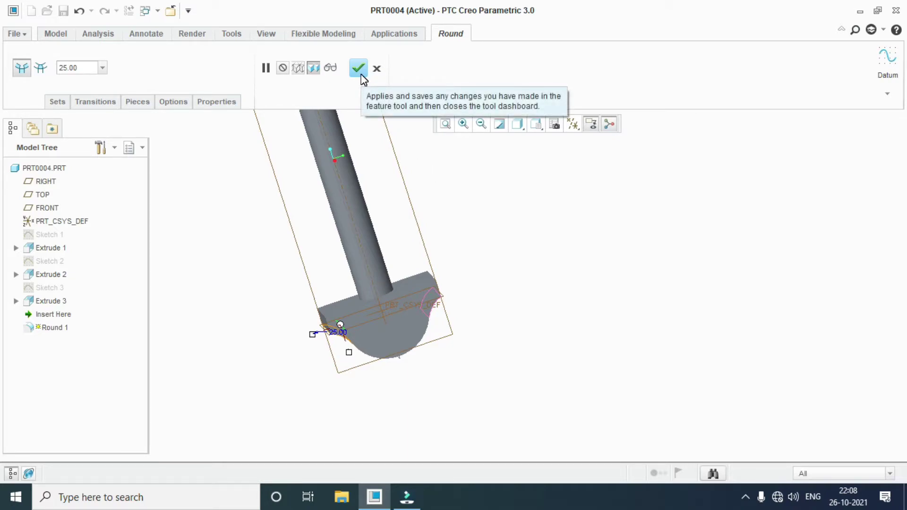
middle_click_drag(536, 252, 439, 146)
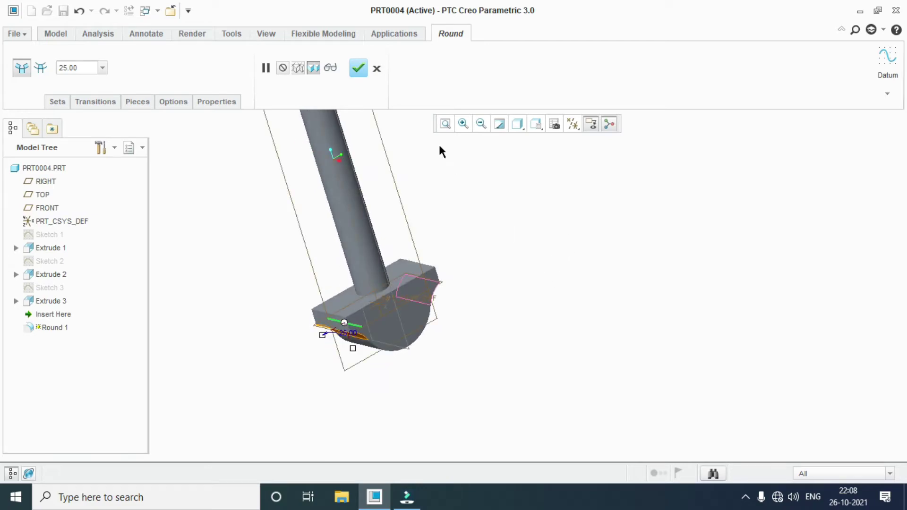
left_click(358, 70)
- Start a sketch on the RIGHT plane and orient the view parallel to it
middle_click_drag(460, 237, 441, 359)
scroll(402, 389, "up", 6)
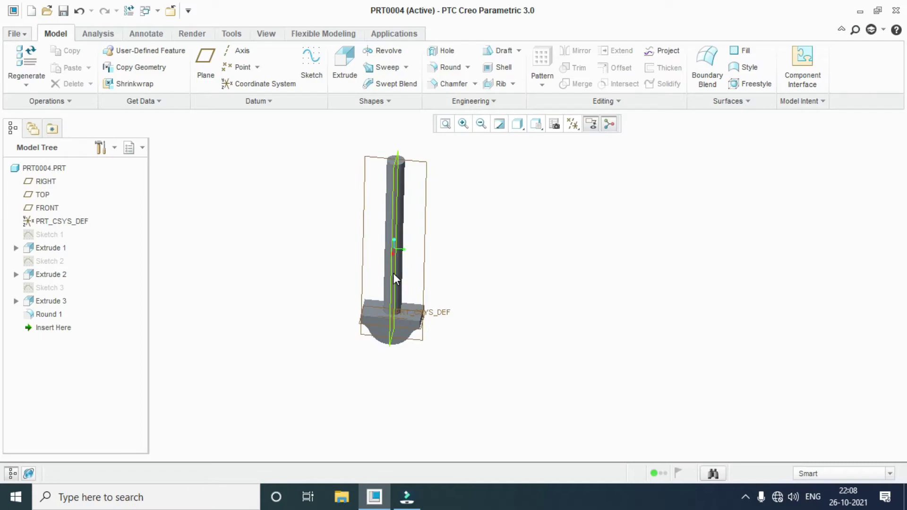
scroll(402, 379, "up", 3)
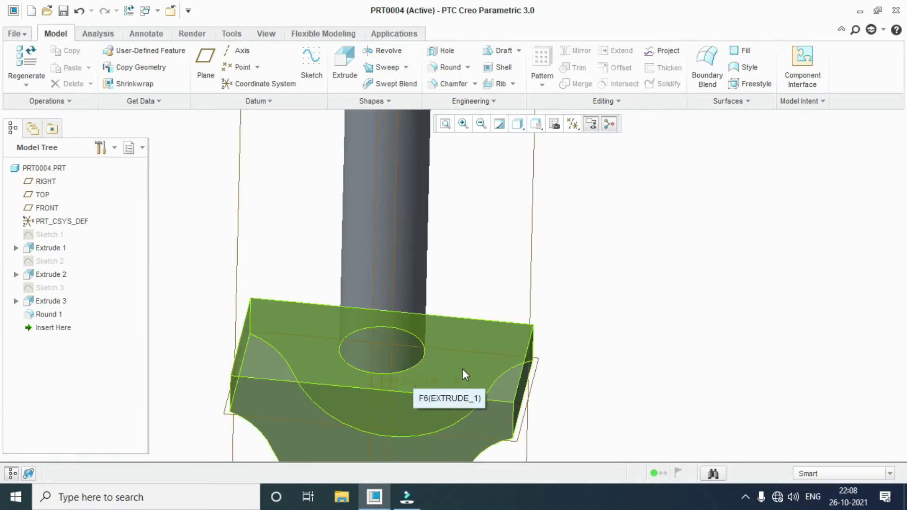
scroll(483, 373, "down", 4)
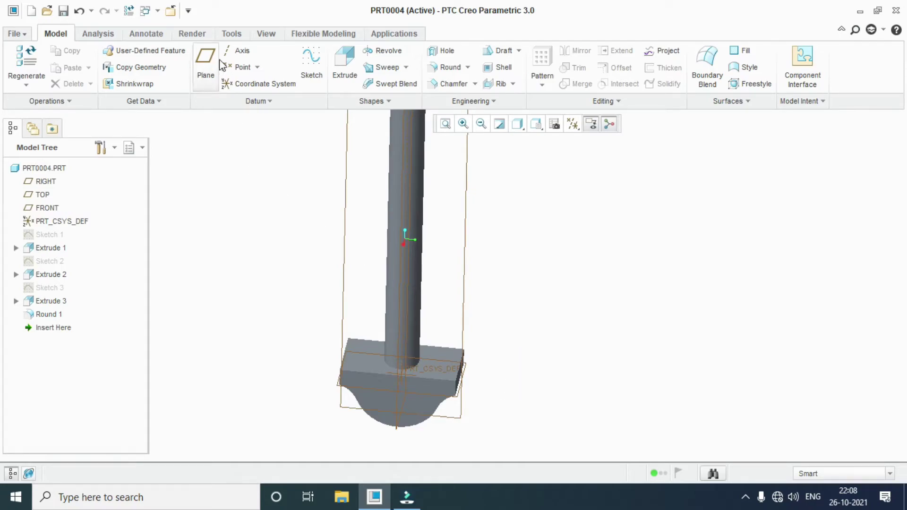
scroll(267, 357, "down", 3)
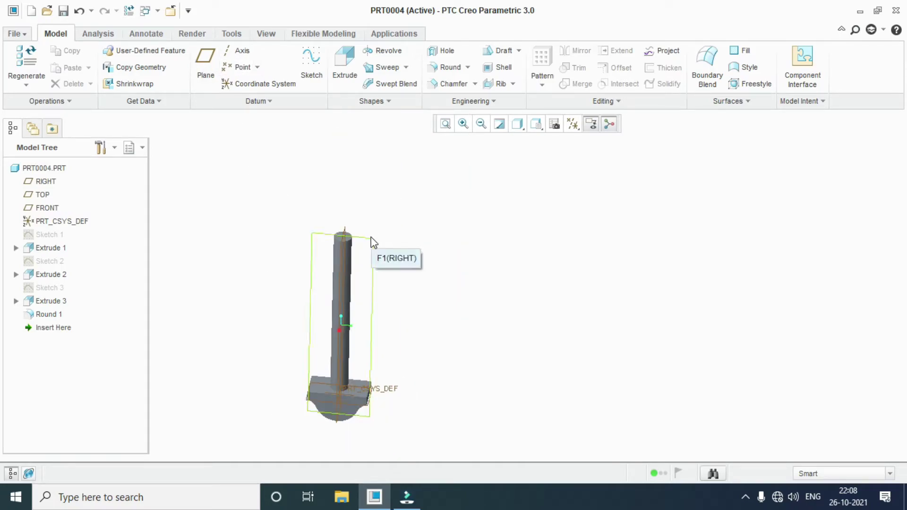
left_click(317, 61)
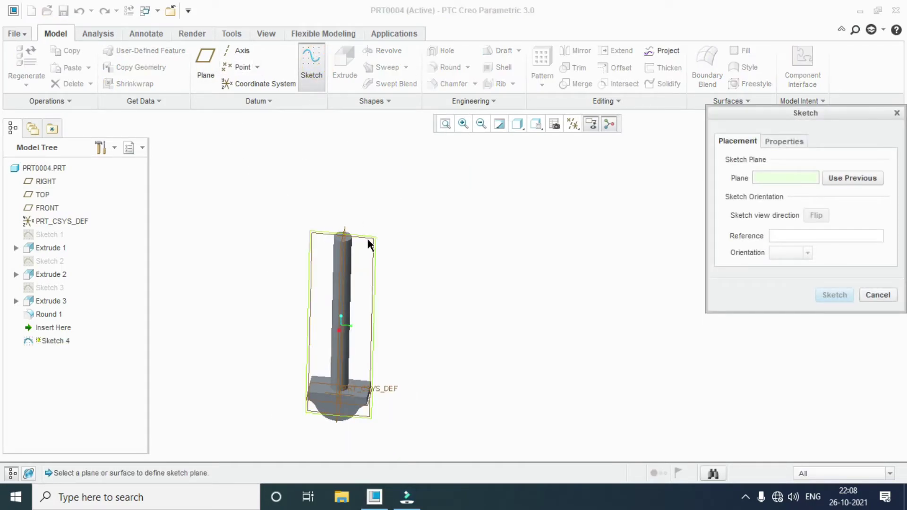
left_click(366, 236)
left_click(834, 295)
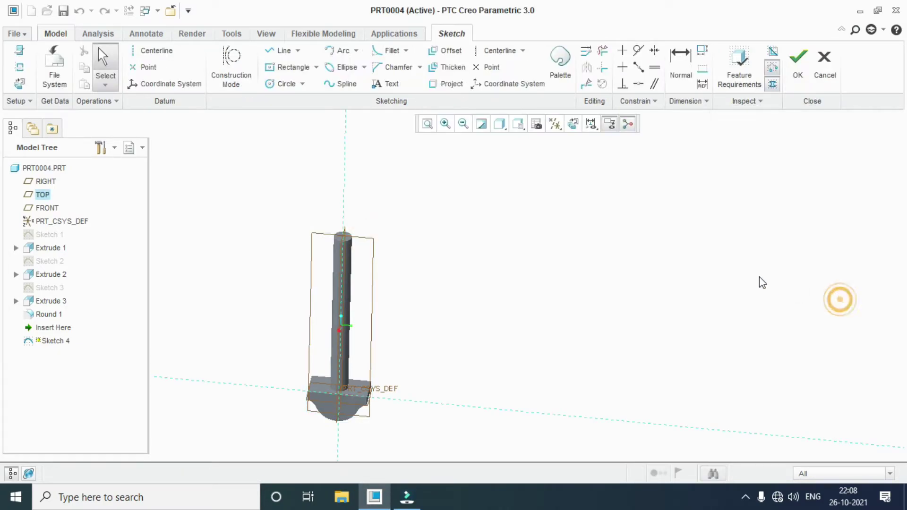
left_click(572, 124)
scroll(602, 384, "up", 5)
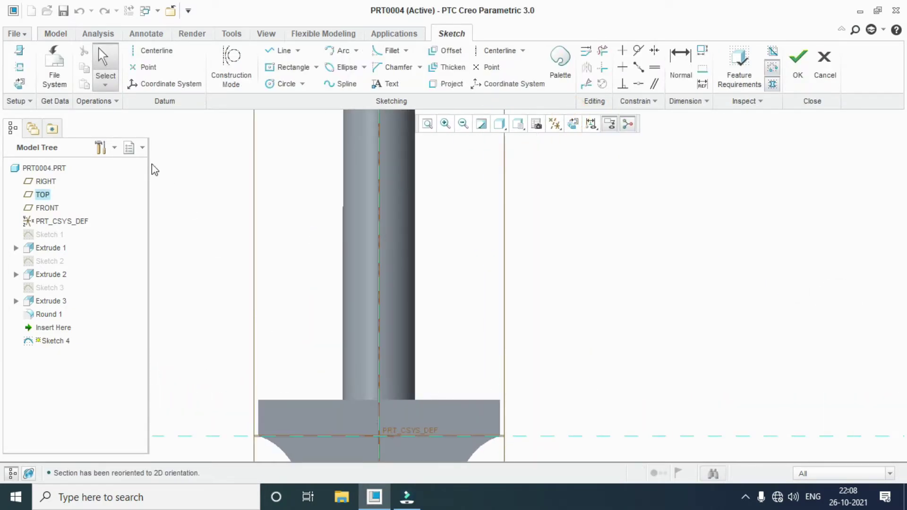
- Add the block's rod-side face as a sketch reference, place a datum point where it meets the rod's axis, and finish the sketch
left_click(19, 83)
left_click(334, 399)
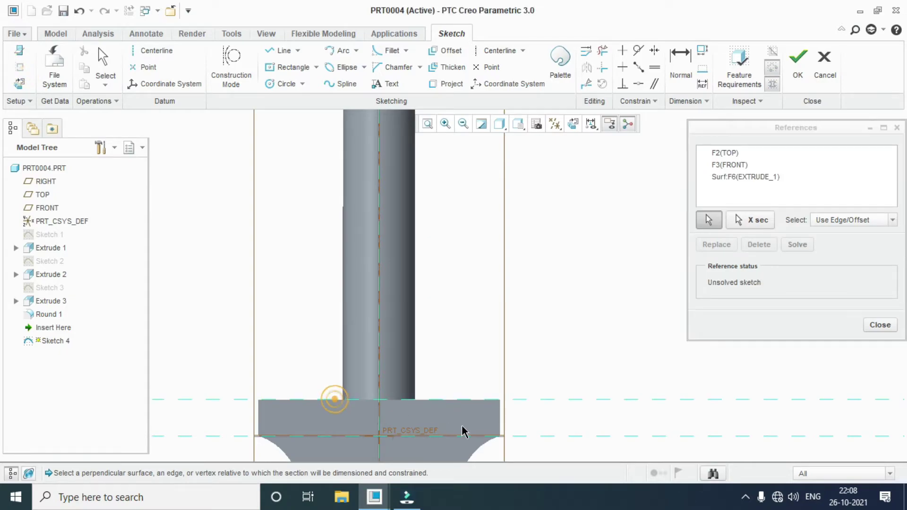
left_click(872, 331)
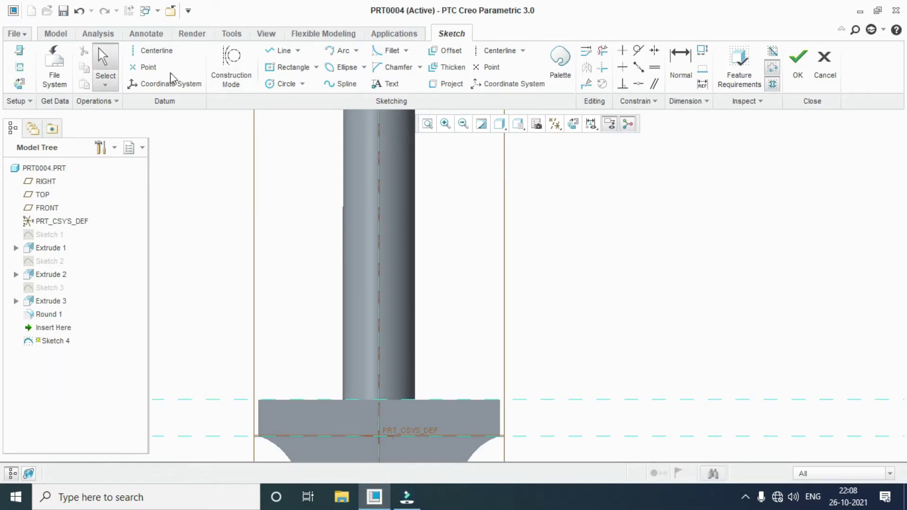
left_click(144, 67)
left_click(379, 399)
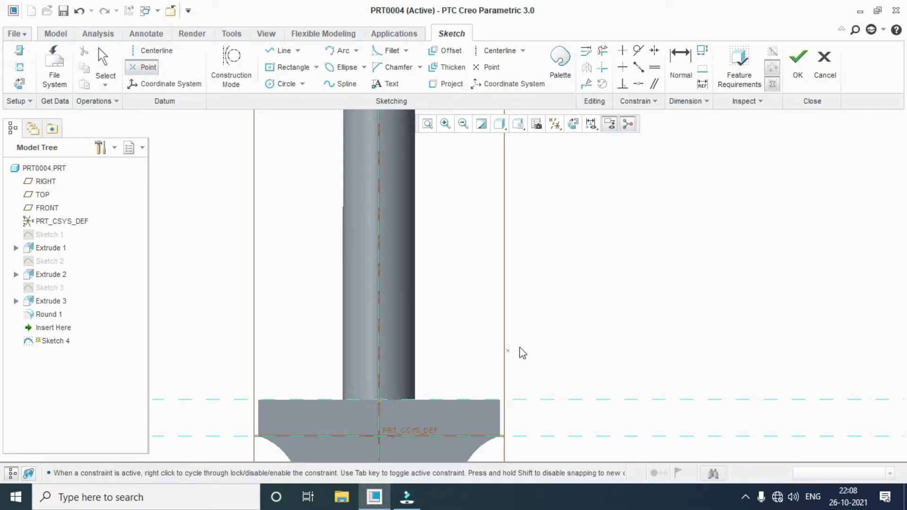
left_click(798, 61)
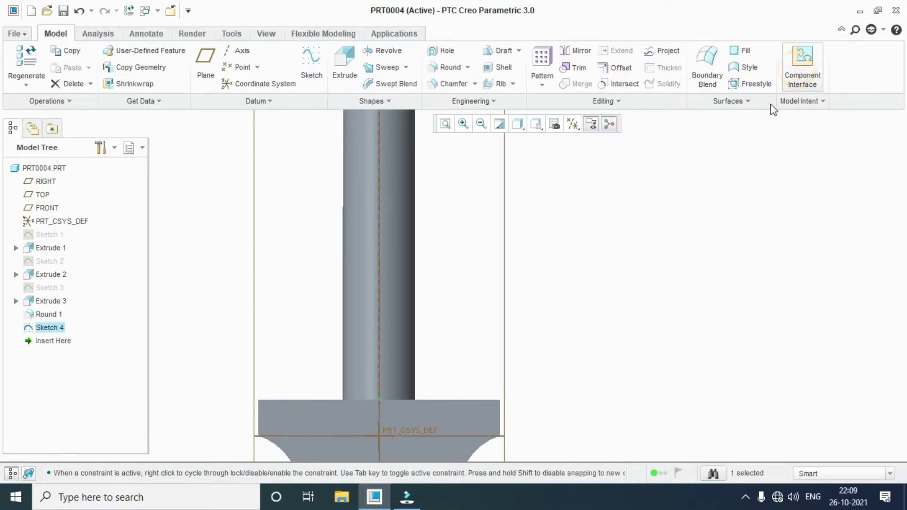
middle_click_drag(630, 225, 625, 278)
scroll(549, 247, "down", 4)
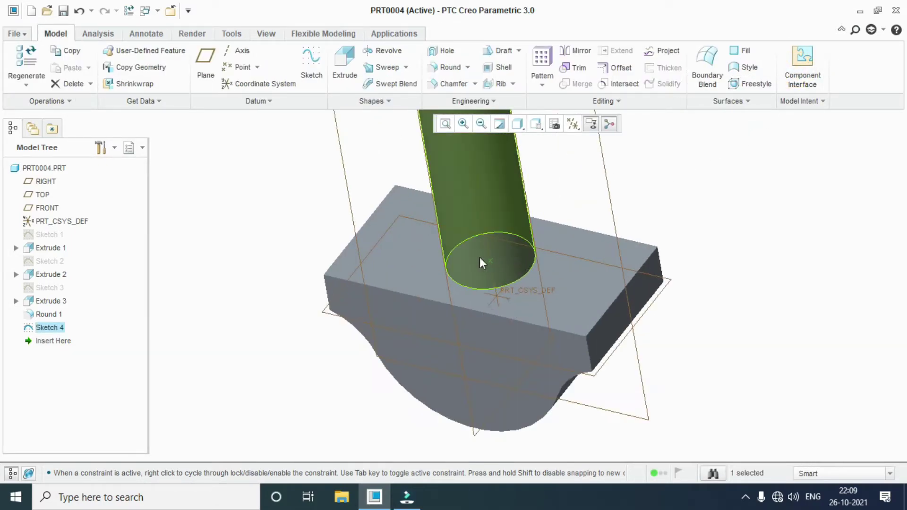
left_click(14, 34)
mouse_move(61, 152)
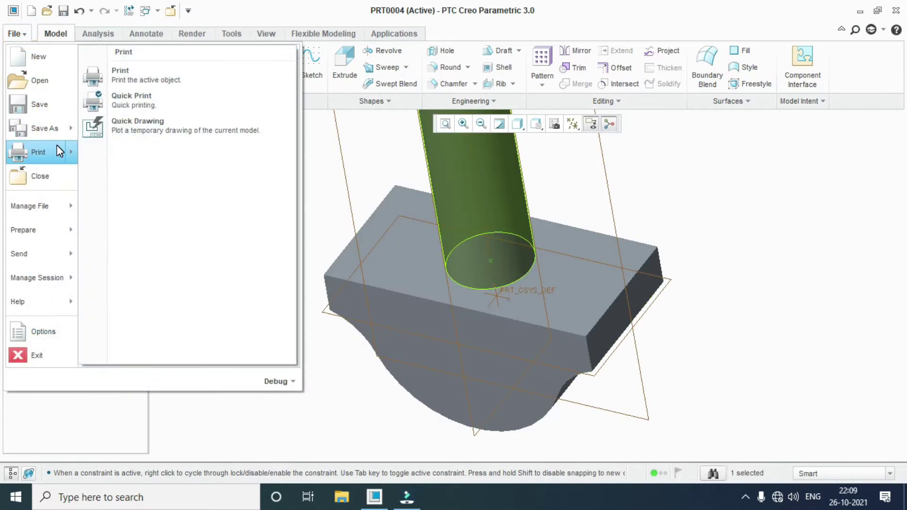
left_click(306, 141)
- Apply the dark grey appearance from My Appearances to the whole part using the Part selection filter
left_click(266, 33)
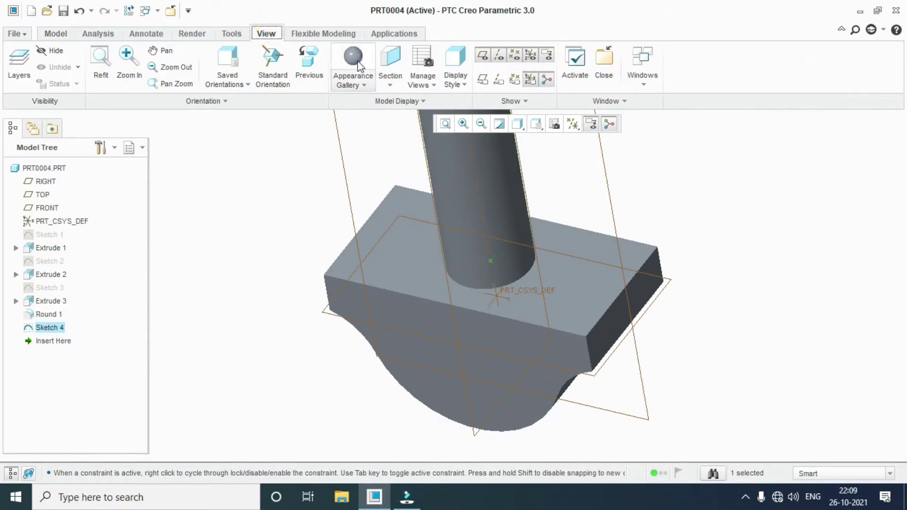
left_click(359, 80)
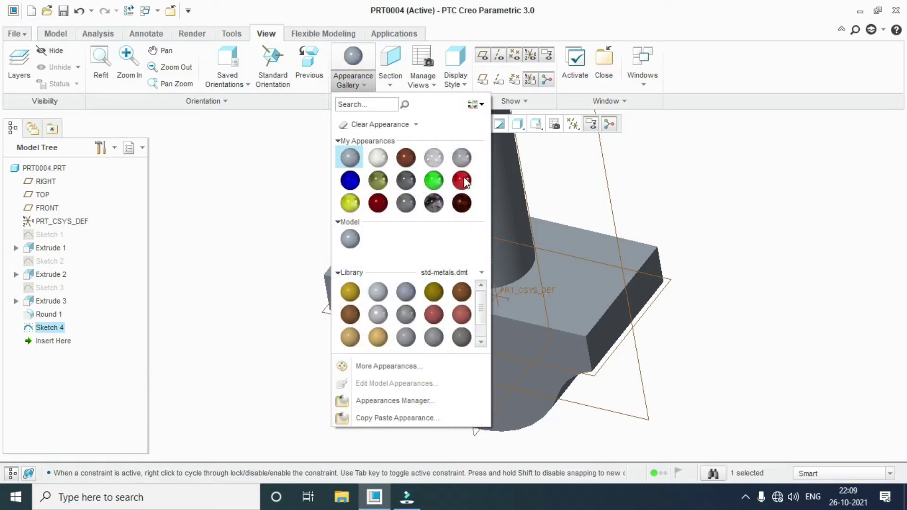
left_click(406, 203)
middle_click_drag(436, 219, 500, 373)
left_click(829, 474)
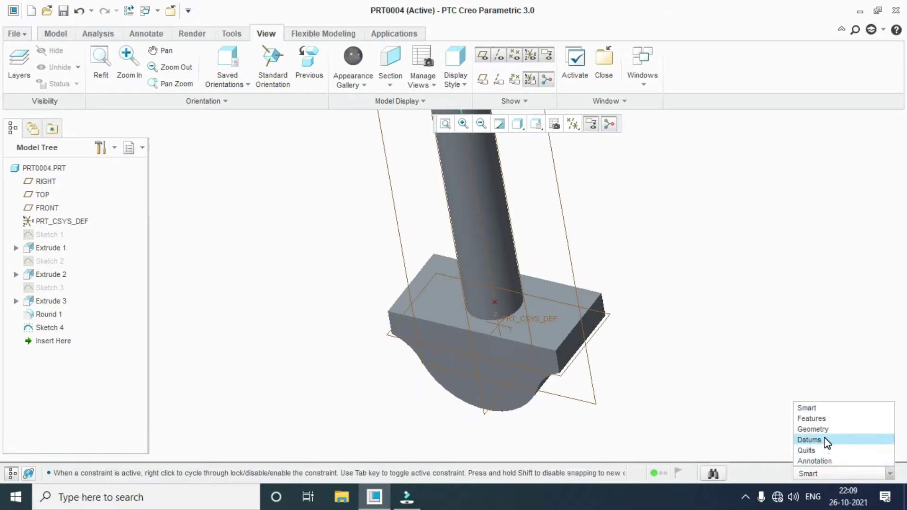
left_click(752, 357)
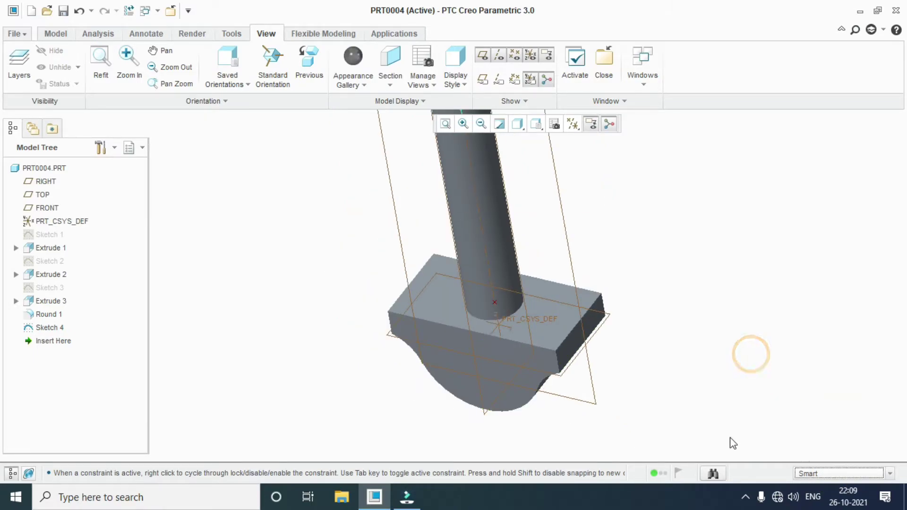
left_click(352, 56)
left_click(824, 475)
left_click(821, 463)
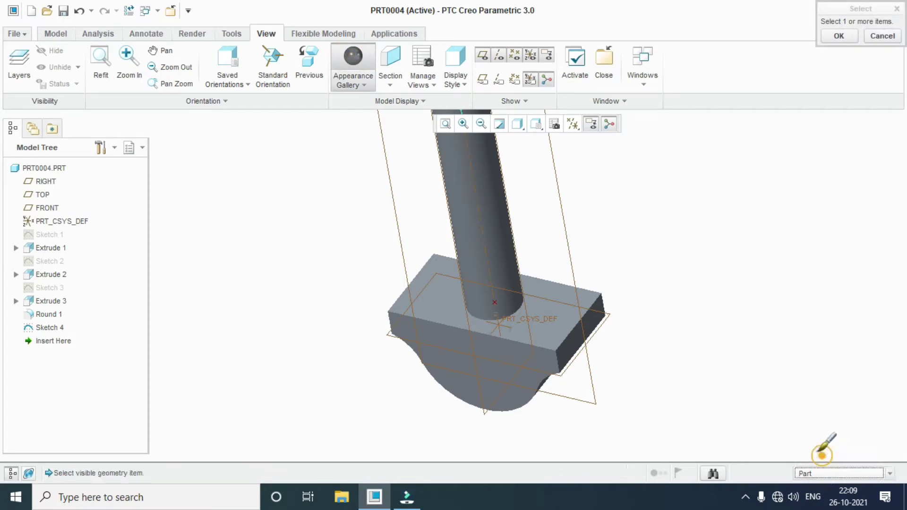
left_click(549, 298)
left_click(839, 36)
- Save a copy of the part as Follower in the Cam & Follower folder
middle_click_drag(787, 122, 520, 433)
scroll(524, 432, "down", 3)
middle_click_drag(589, 405, 511, 399)
left_click(15, 33)
left_click(21, 123)
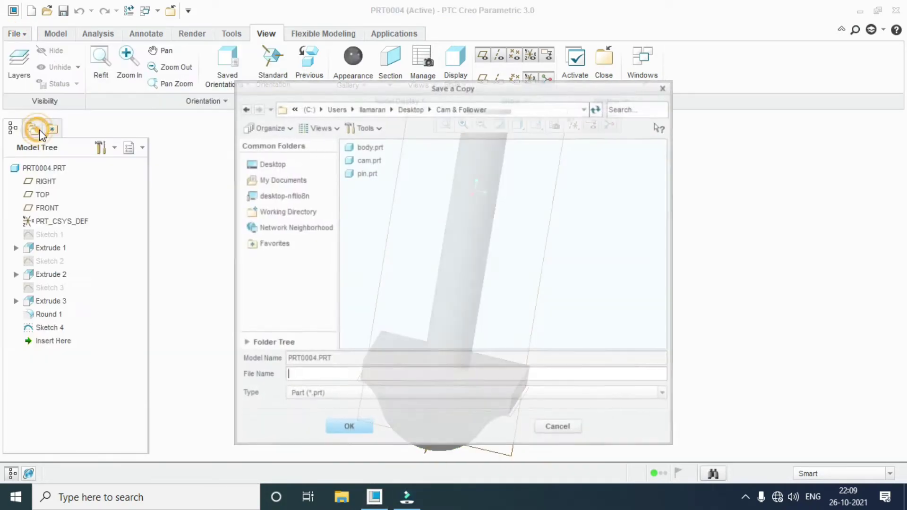
left_click(316, 373)
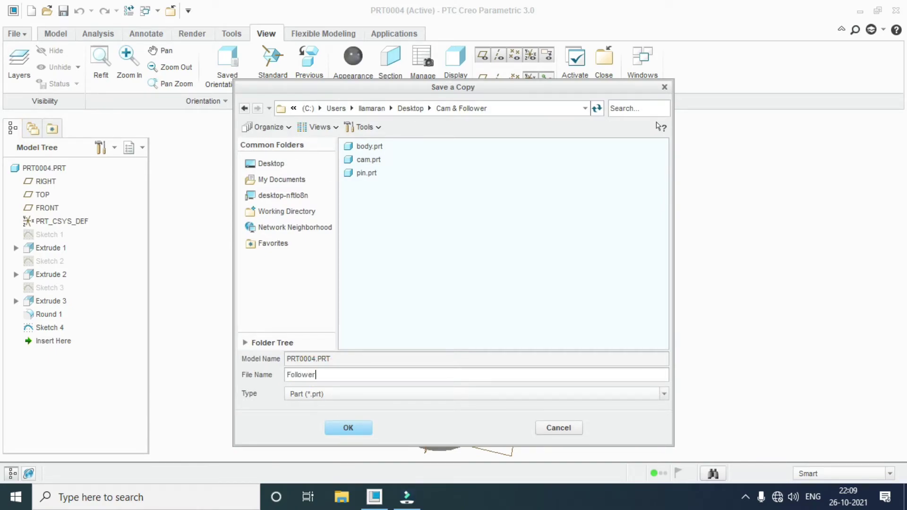
left_click(347, 426)
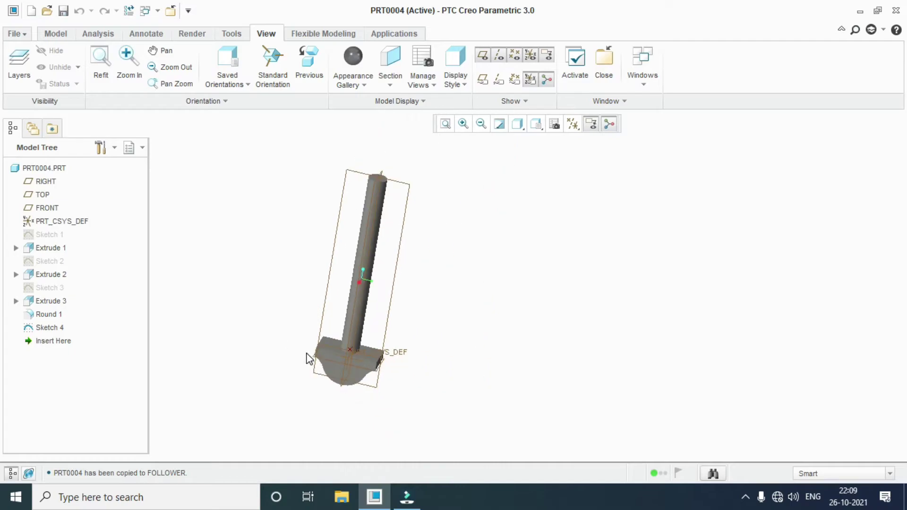
- Close the current part and open body.prt from the Cam & Follower folder
left_click(14, 34)
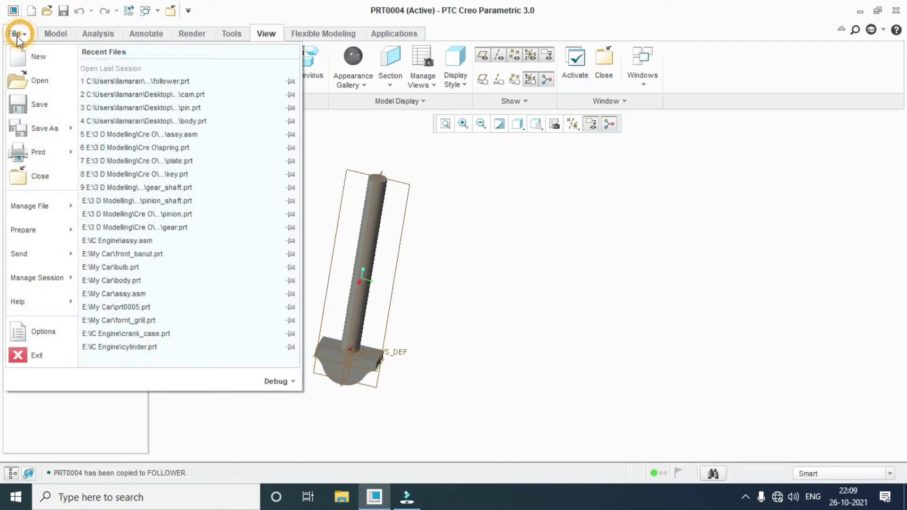
left_click(53, 181)
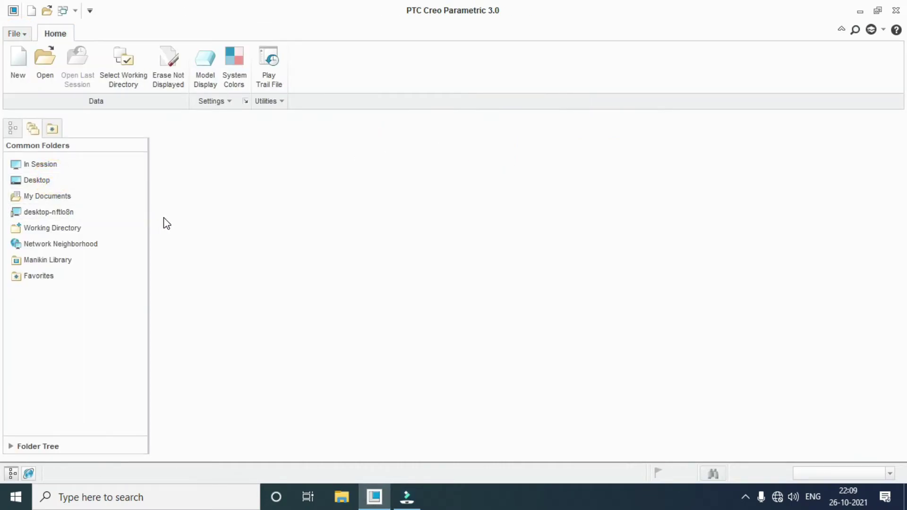
left_click(45, 66)
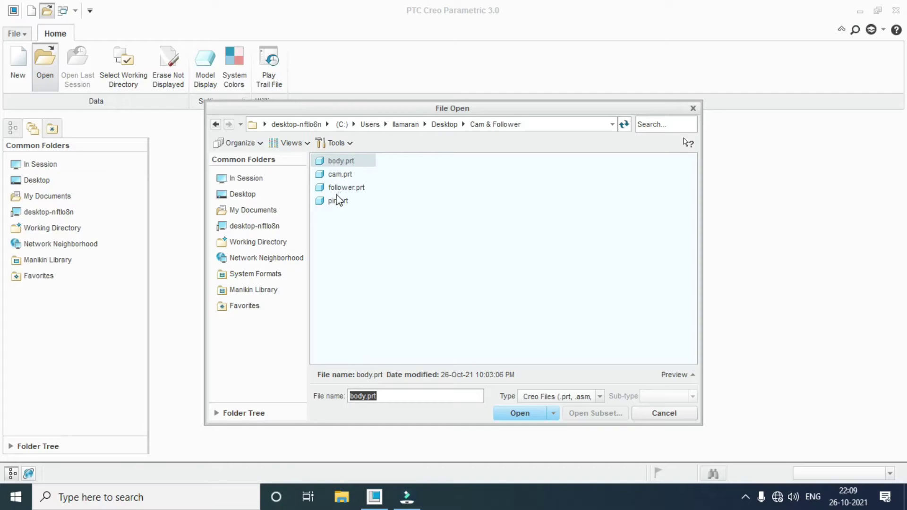
left_click(517, 409)
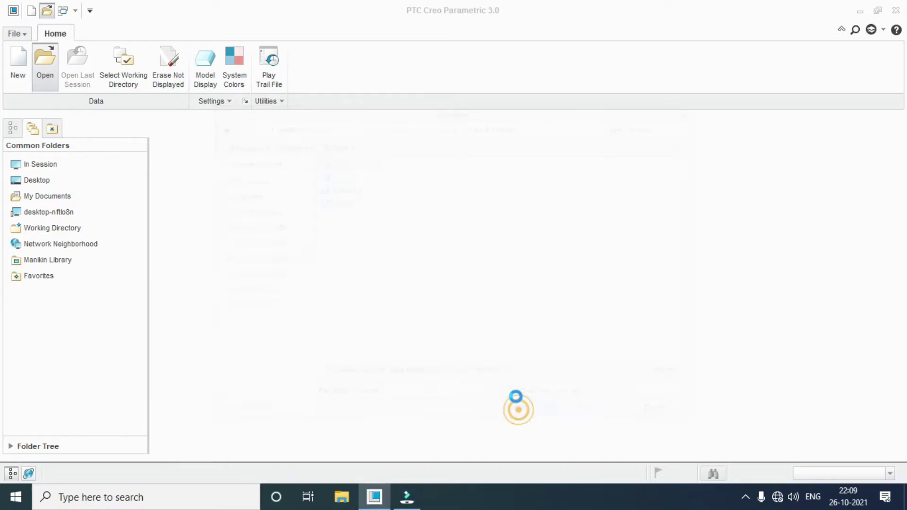
scroll(591, 208, "up", 3)
middle_click_drag(591, 208, 371, 226)
scroll(370, 225, "down", 2)
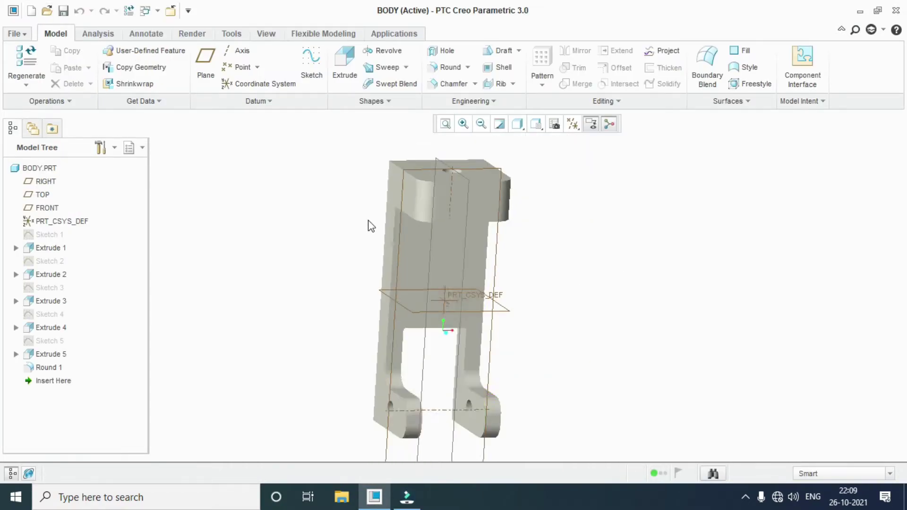
- Start a sketch on the FRONT plane and add the hole's surface, its axis and the upper block's underside as references
left_click(311, 61)
middle_click_drag(523, 175, 496, 187)
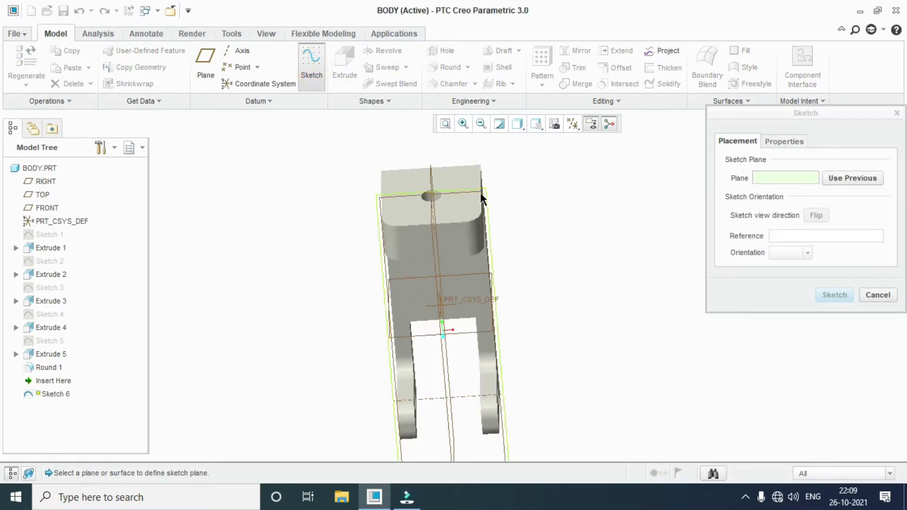
left_click(475, 196)
left_click(835, 295)
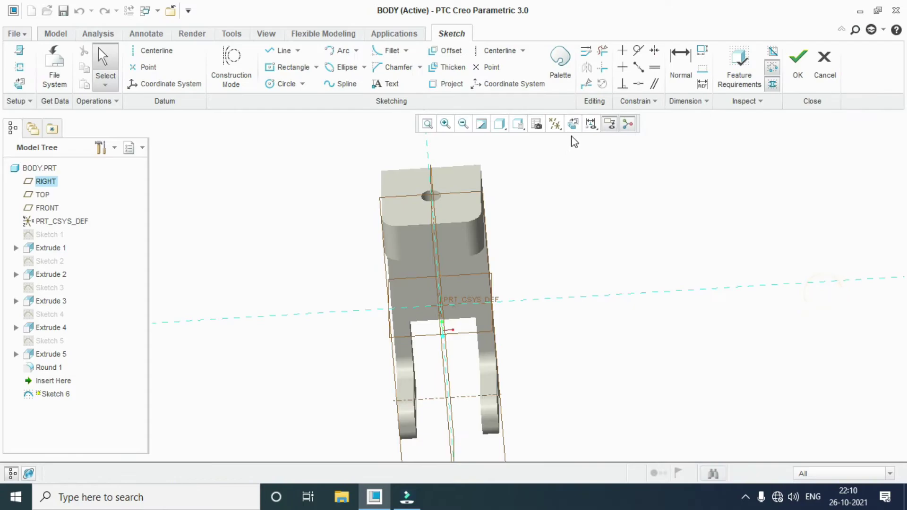
left_click(571, 123)
scroll(571, 160, "up", 3)
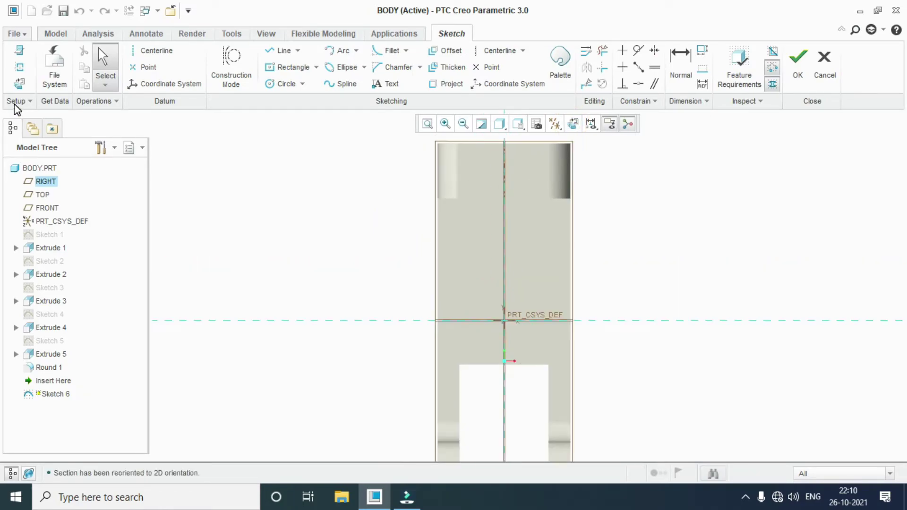
left_click(19, 66)
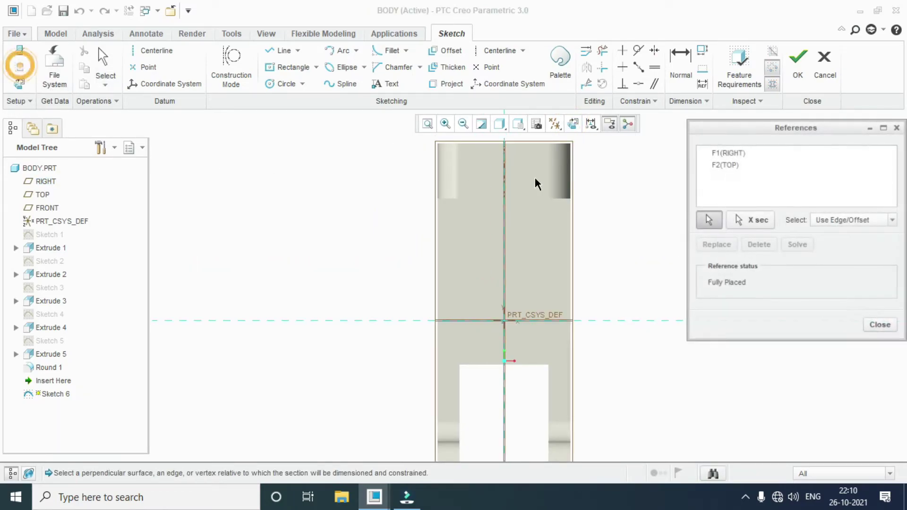
left_click(515, 195)
left_click(515, 196)
left_click(475, 204)
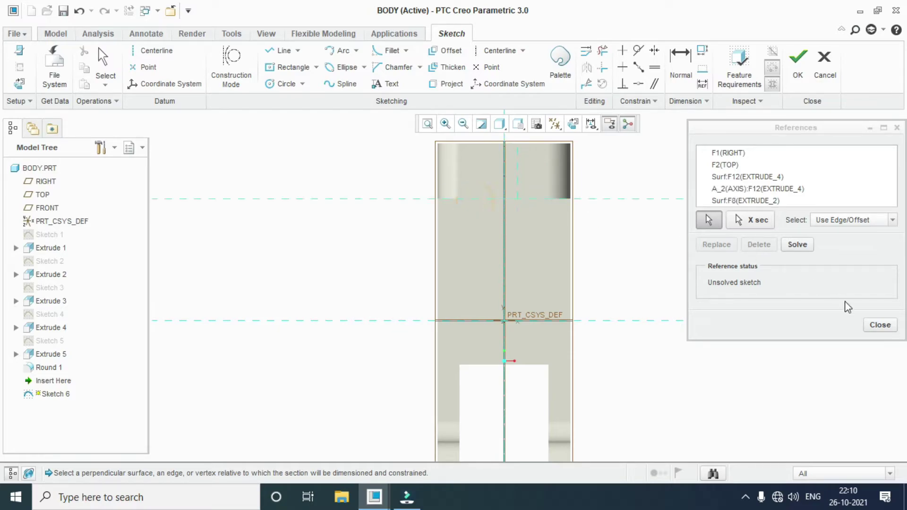
left_click(879, 325)
- Place a datum point where the upper block's underside meets the hole's axis and finish the sketch
left_click(142, 67)
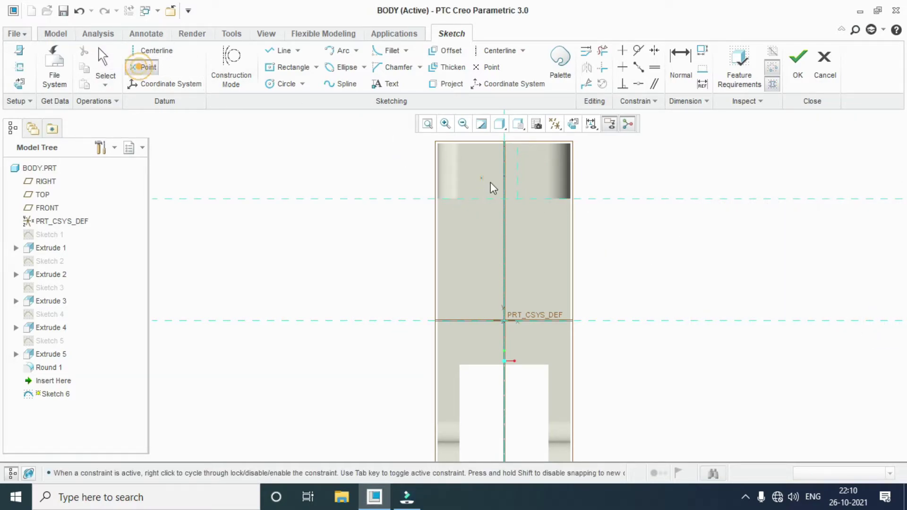
scroll(524, 208, "up", 3)
left_click(474, 190)
scroll(340, 217, "down", 4)
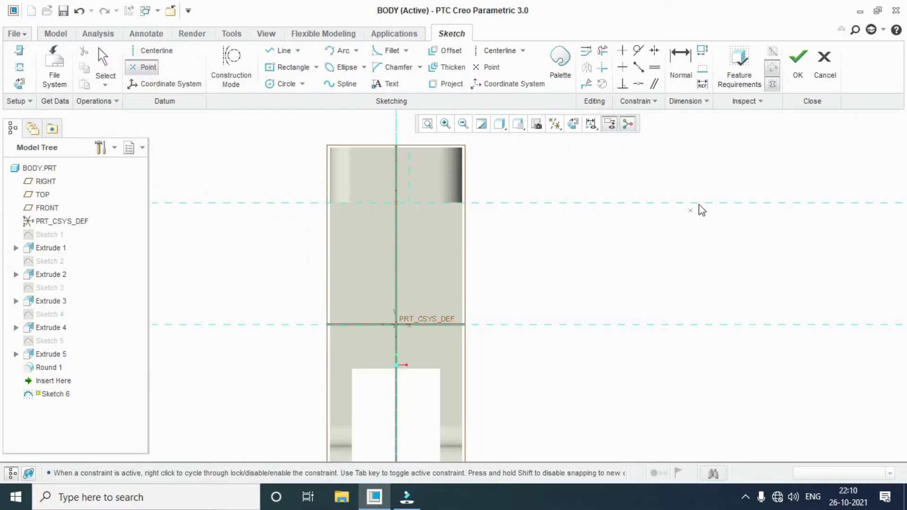
left_click(799, 70)
key("ctrl+d")
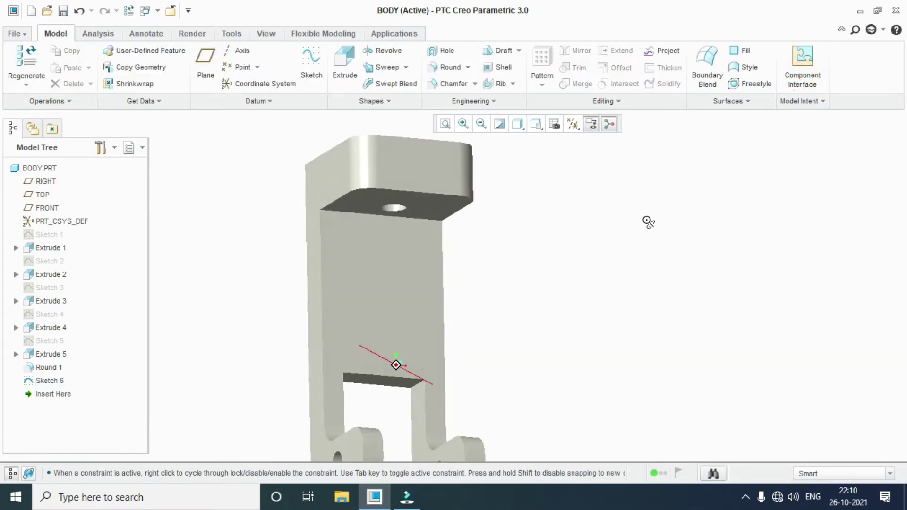
scroll(563, 286, "up", 5)
middle_click_drag(563, 285, 560, 265)
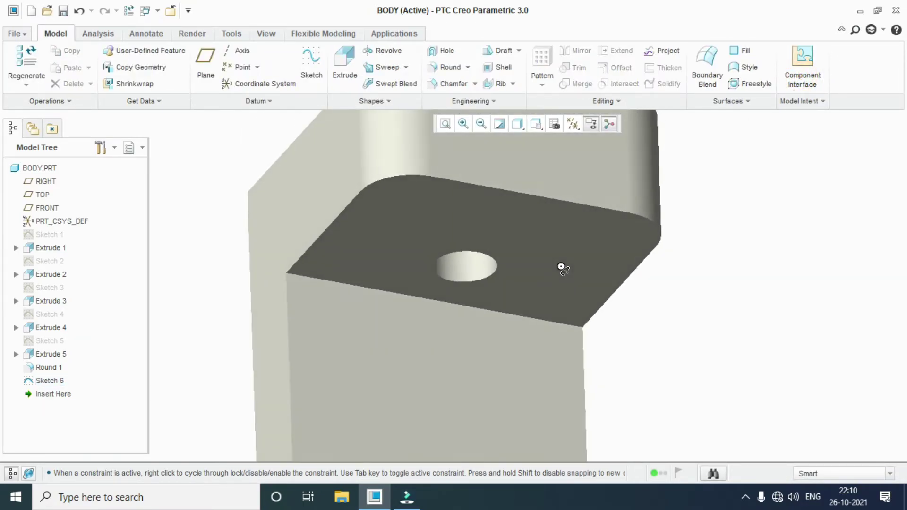
scroll(440, 274, "up", 3)
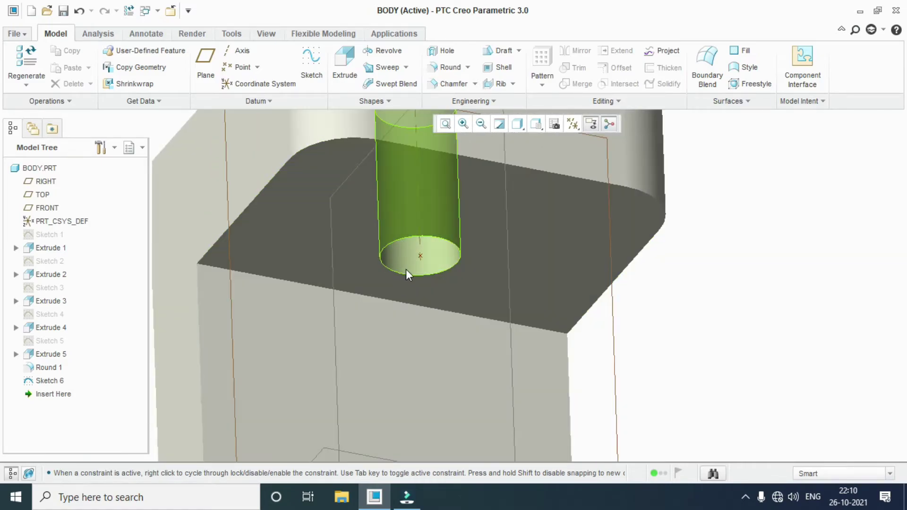
- Close the body part and create a new design assembly from the mmns_asm_design template
left_click(12, 34)
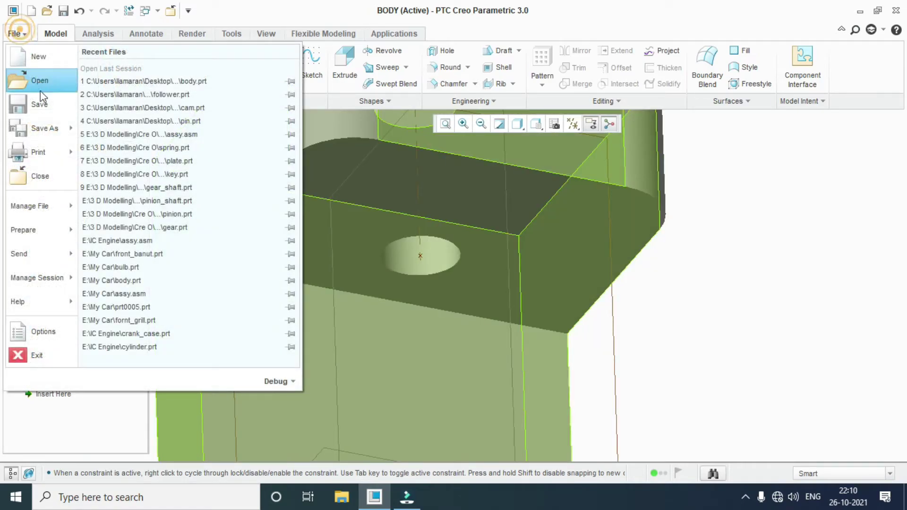
left_click(44, 176)
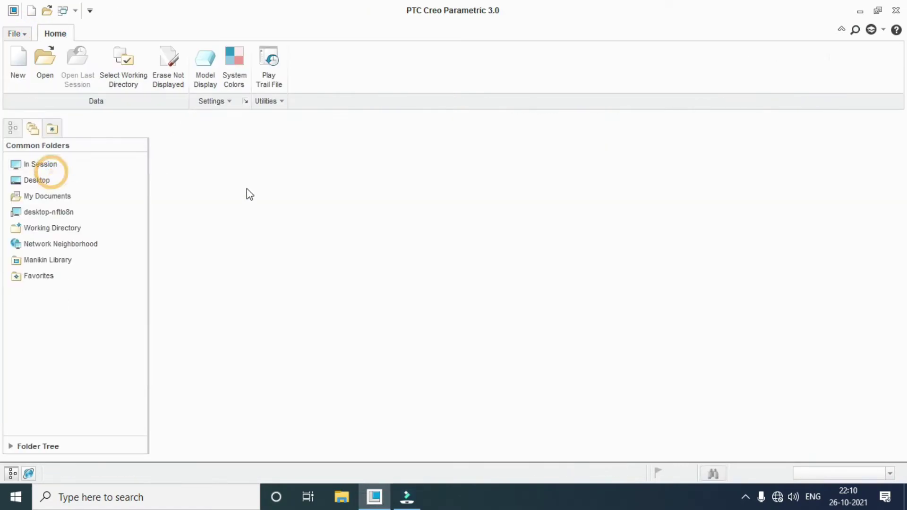
left_click(19, 64)
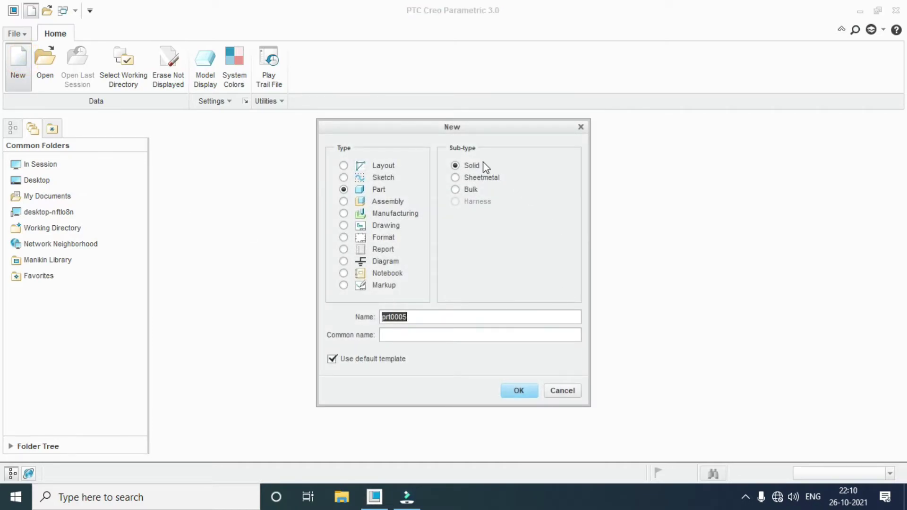
left_click(384, 203)
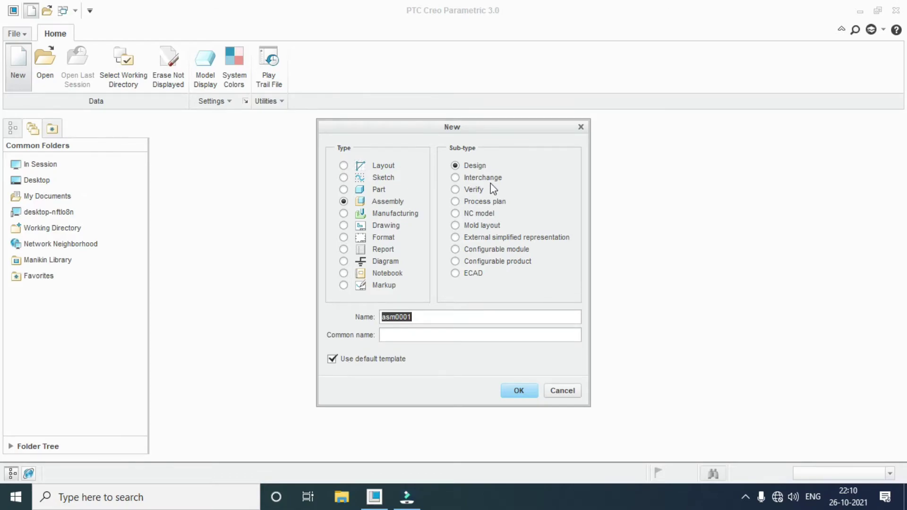
left_click(353, 359)
left_click(520, 391)
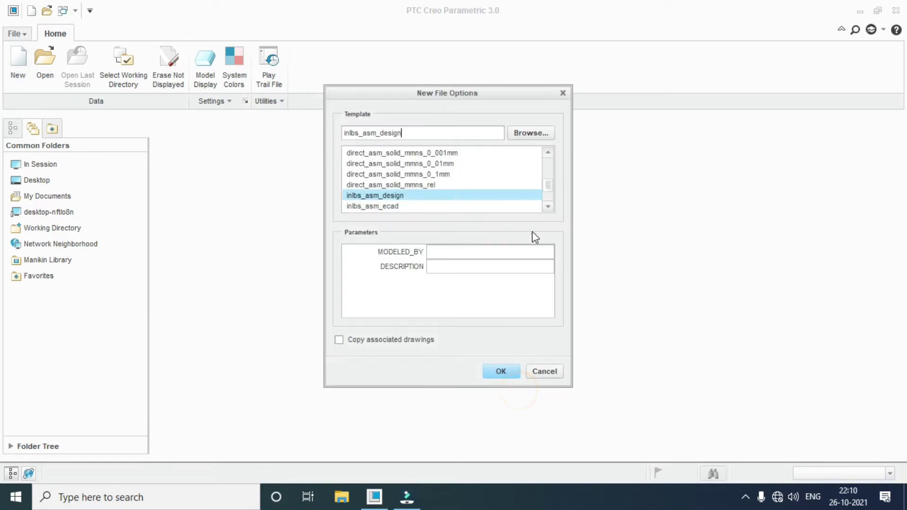
left_click(548, 189)
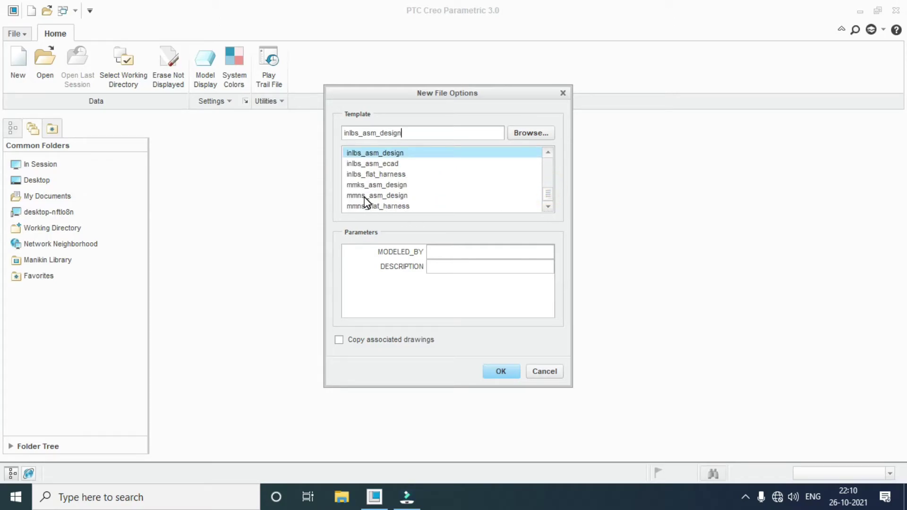
left_click(379, 195)
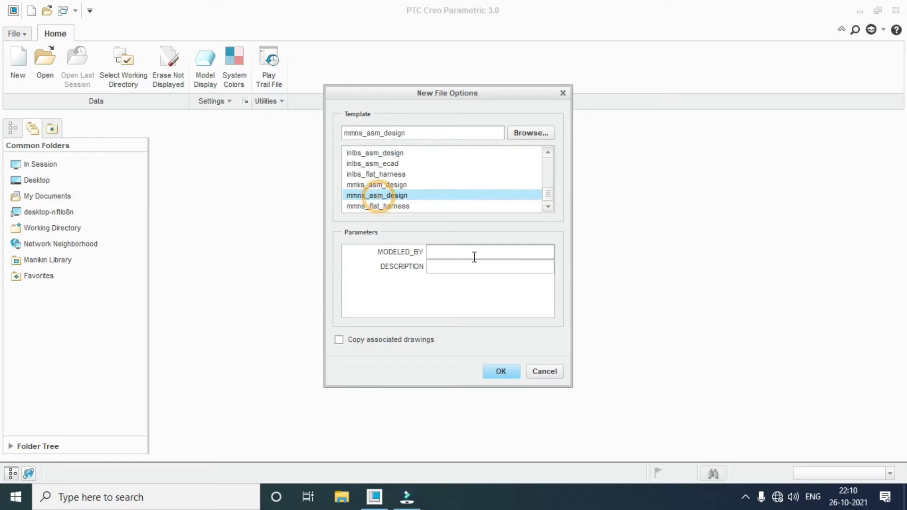
left_click(502, 371)
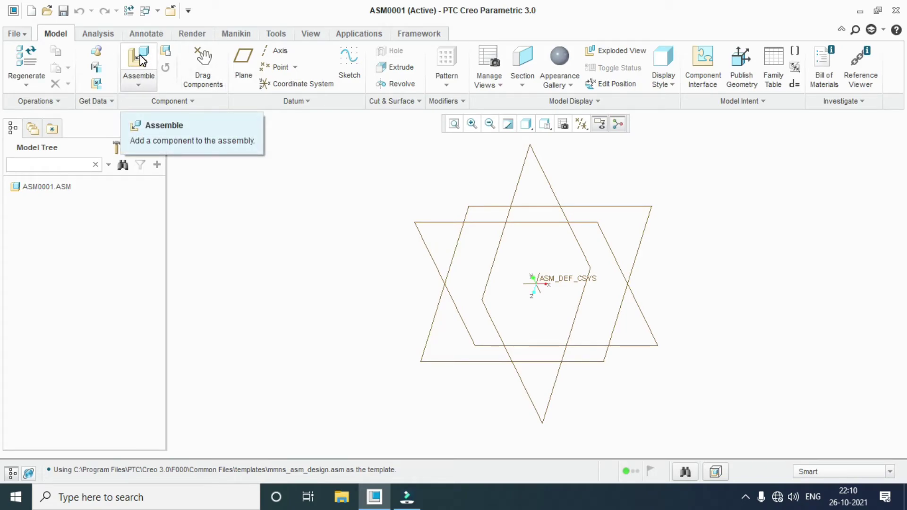
- Assemble body.prt as the first component and fix it with a Default constraint
left_click(141, 60)
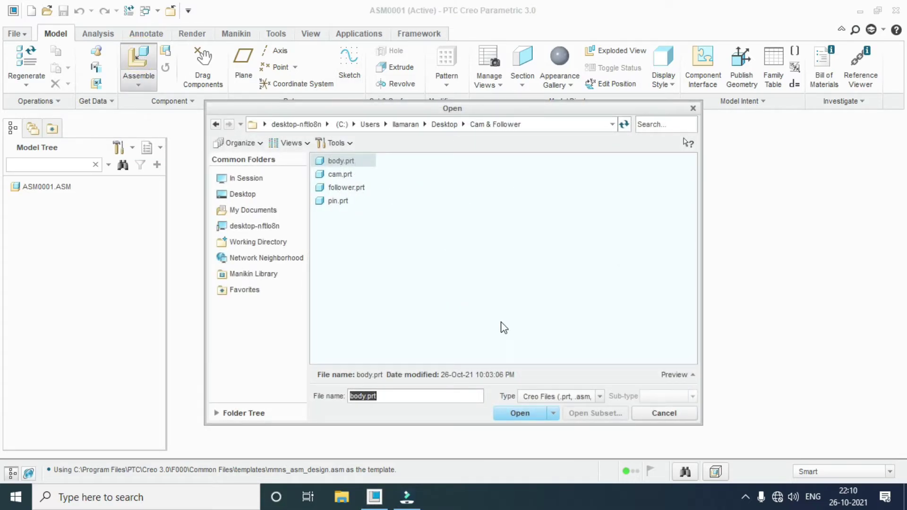
left_click(518, 413)
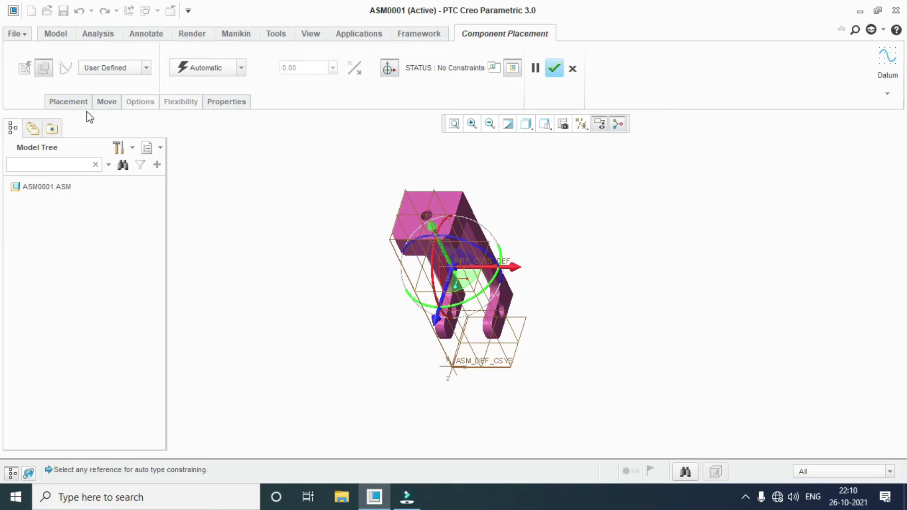
left_click(72, 102)
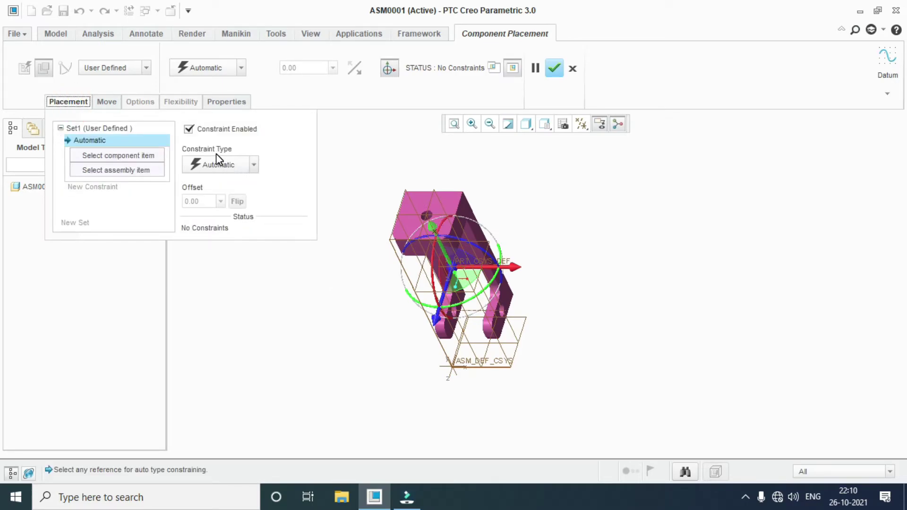
left_click(236, 165)
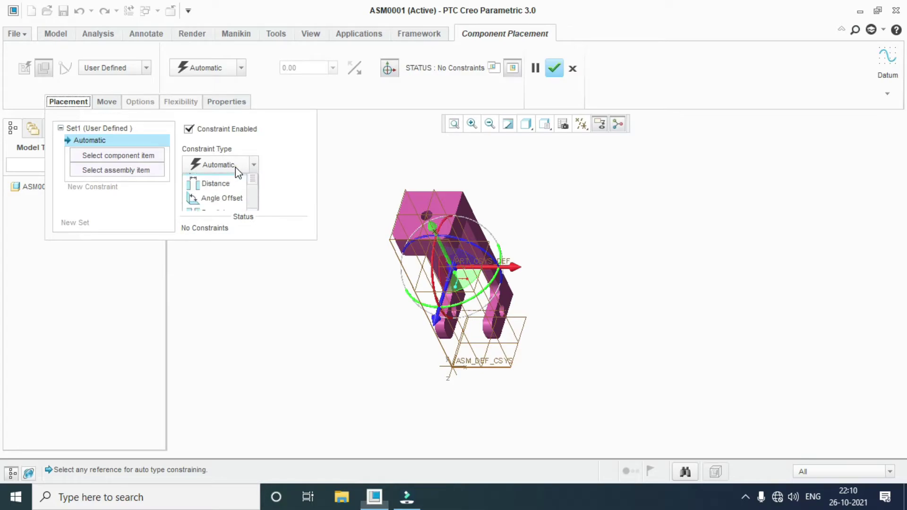
scroll(252, 211, "down", 2)
scroll(254, 212, "down", 2)
left_click(218, 225)
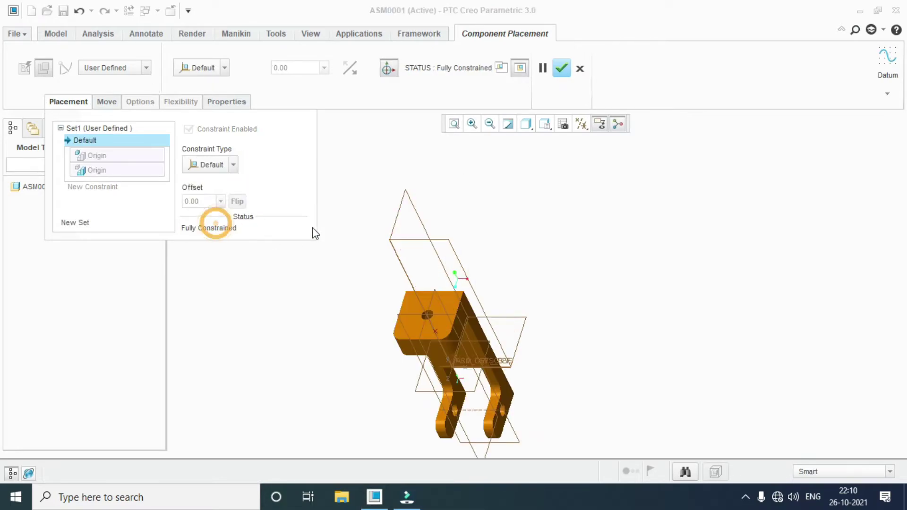
middle_click_drag(480, 291, 494, 270)
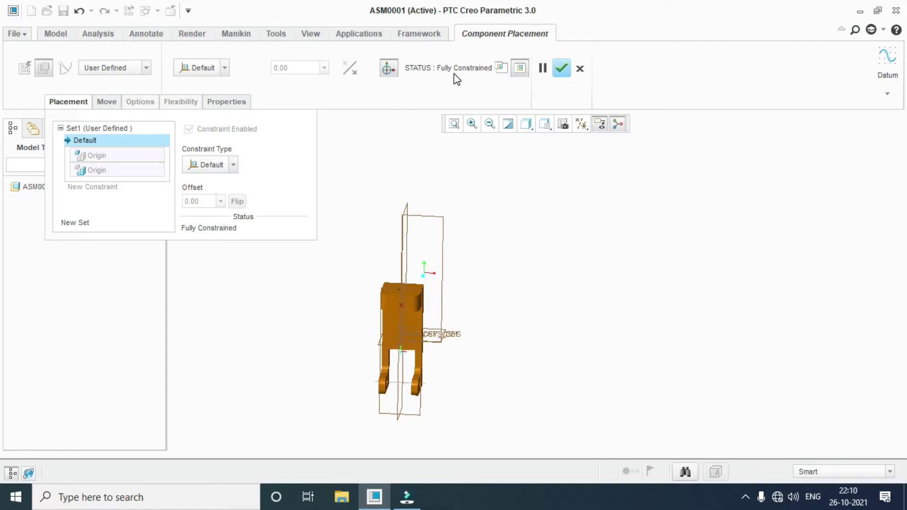
left_click(567, 70)
- Bring pin.prt from the Cam & Follower folder into the assembly
middle_click_drag(450, 339, 561, 345)
scroll(456, 369, "down", 5)
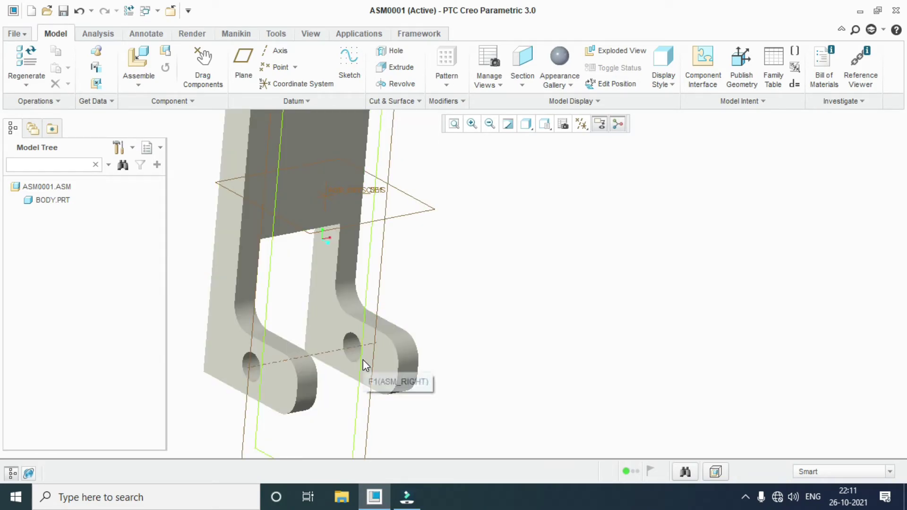
left_click(138, 62)
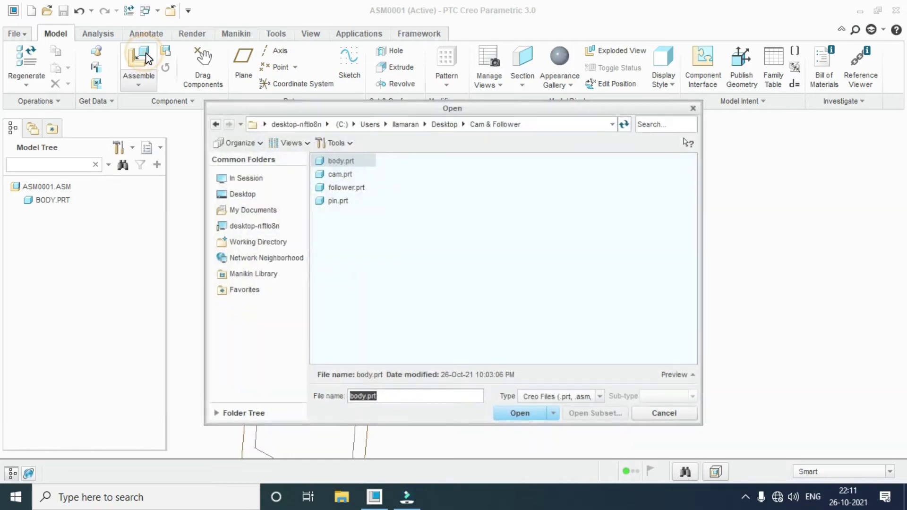
left_click(338, 202)
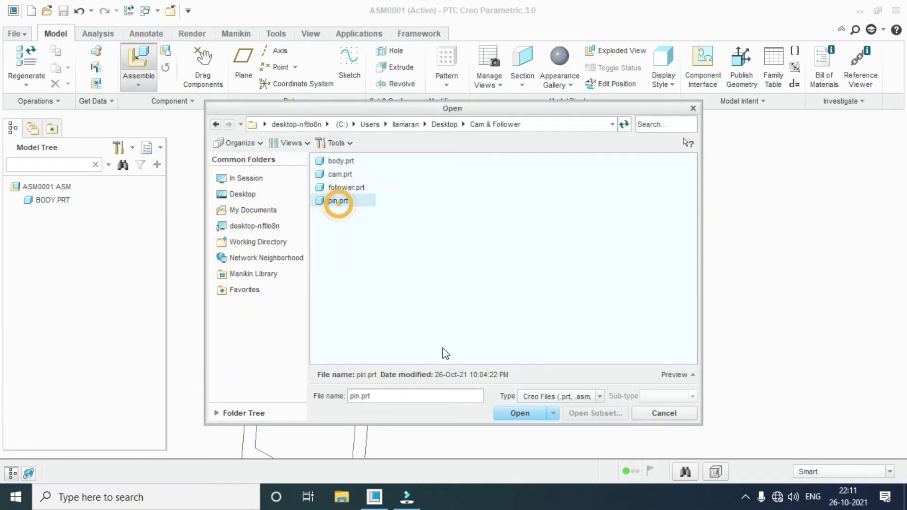
left_click(518, 412)
scroll(457, 393, "down", 3)
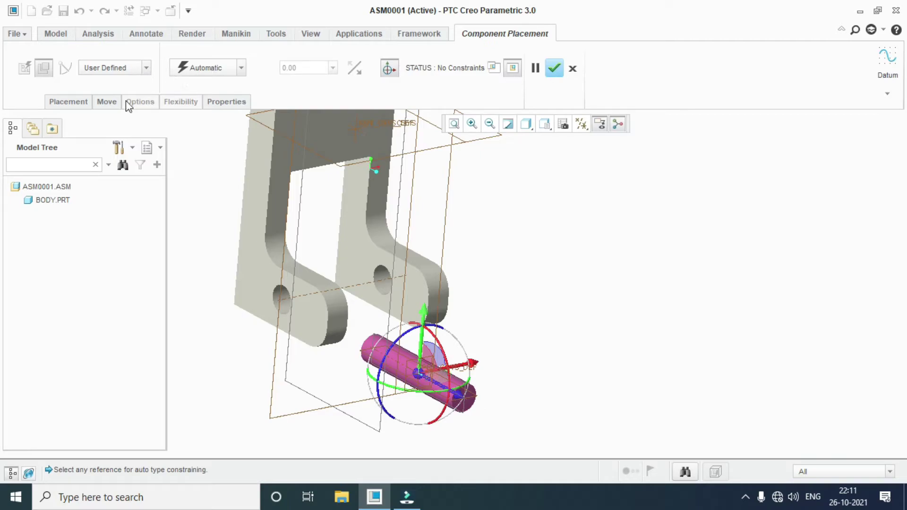
- Constrain the pin's axis Coincident with the axis of the holes in the body's fork legs
left_click(80, 103)
left_click(237, 163)
left_click(252, 225)
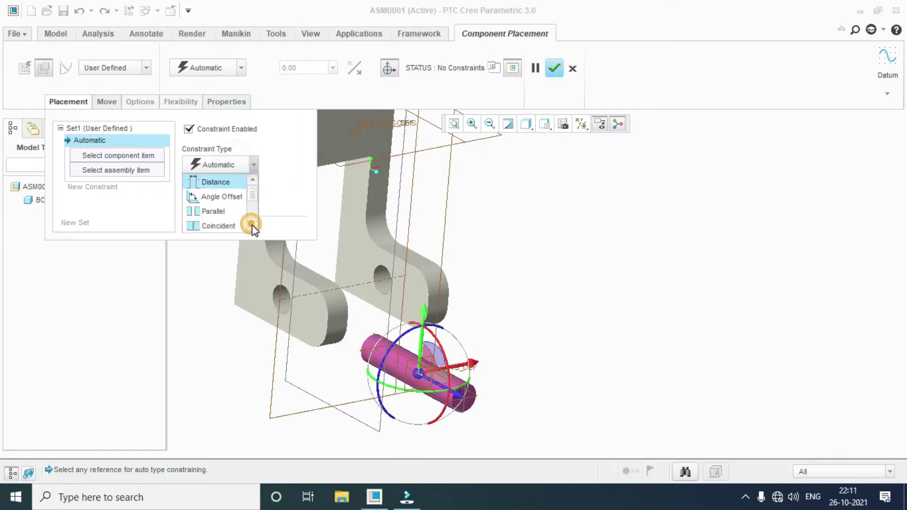
left_click(238, 226)
scroll(386, 367, "down", 3)
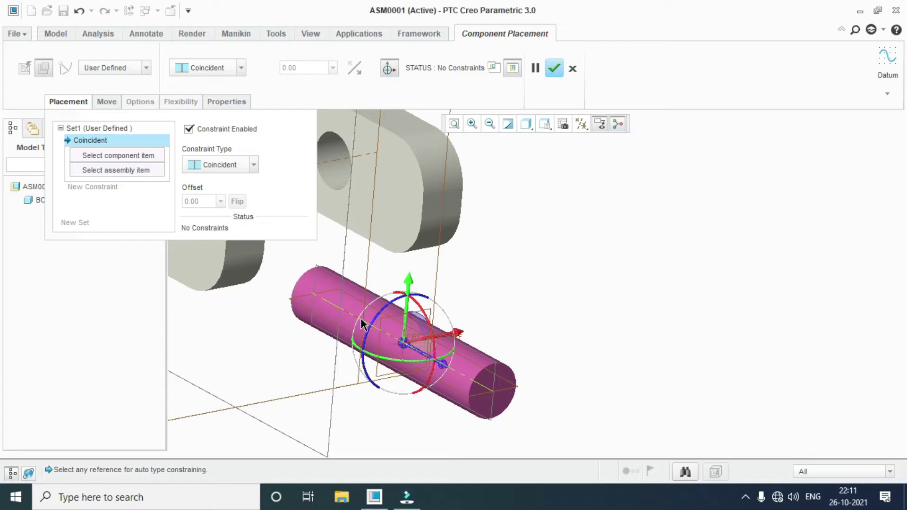
left_click(362, 324)
scroll(388, 289, "up", 3)
left_click(419, 251)
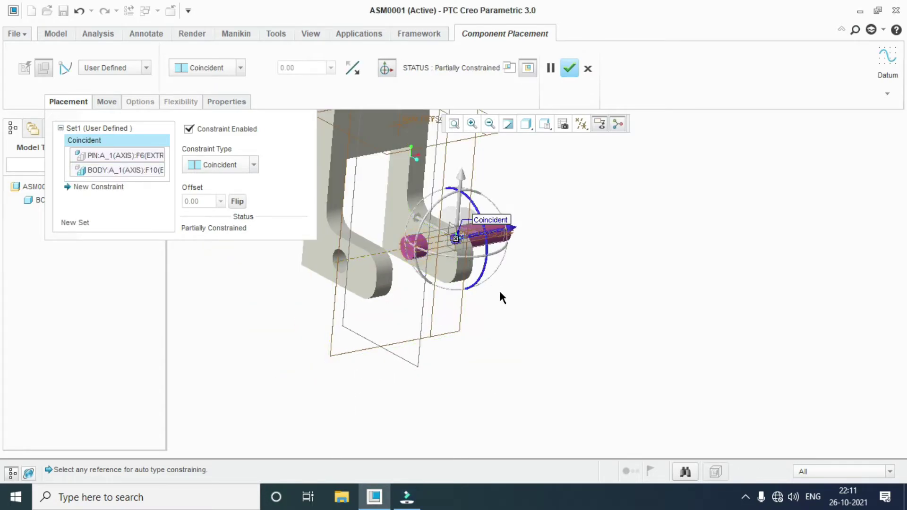
- Add a second Coincident constraint between the pin's end face and the outer side face of the body's fork leg
left_click(116, 189)
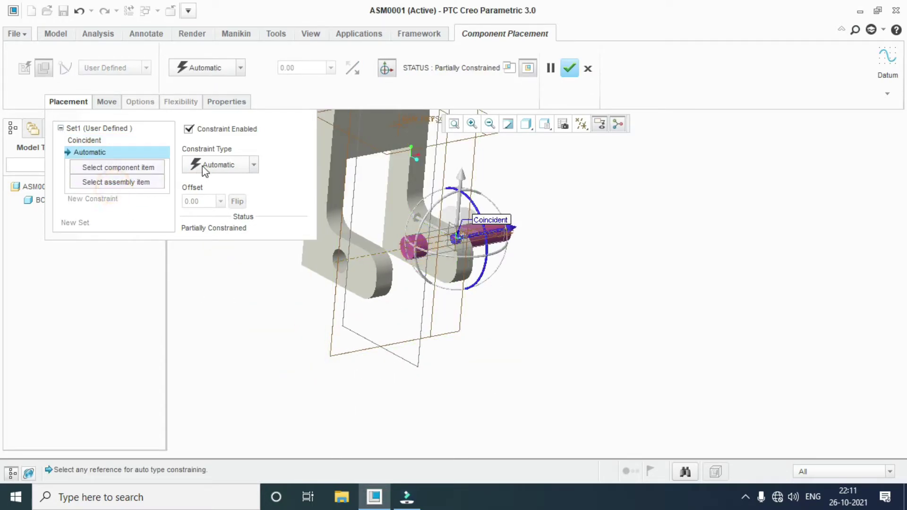
left_click(210, 165)
scroll(252, 229, "down", 1)
left_click(234, 225)
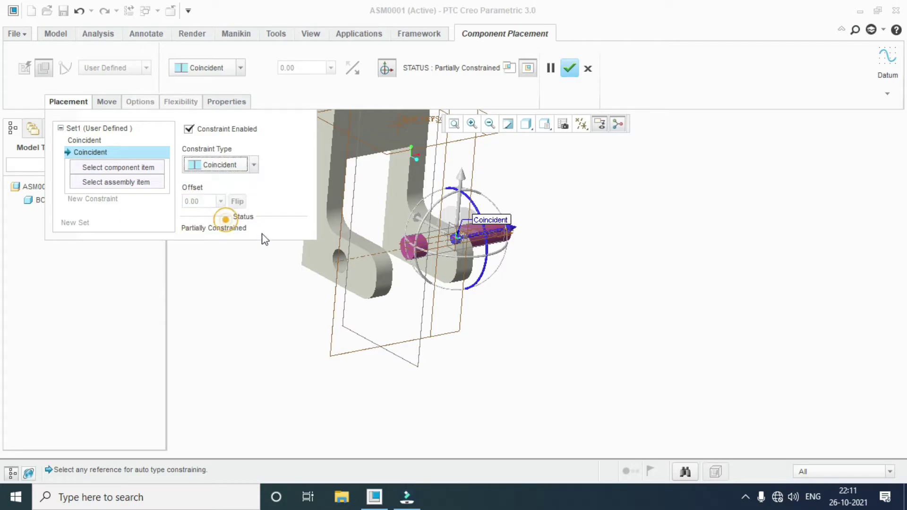
scroll(401, 257, "down", 3)
left_click(440, 244)
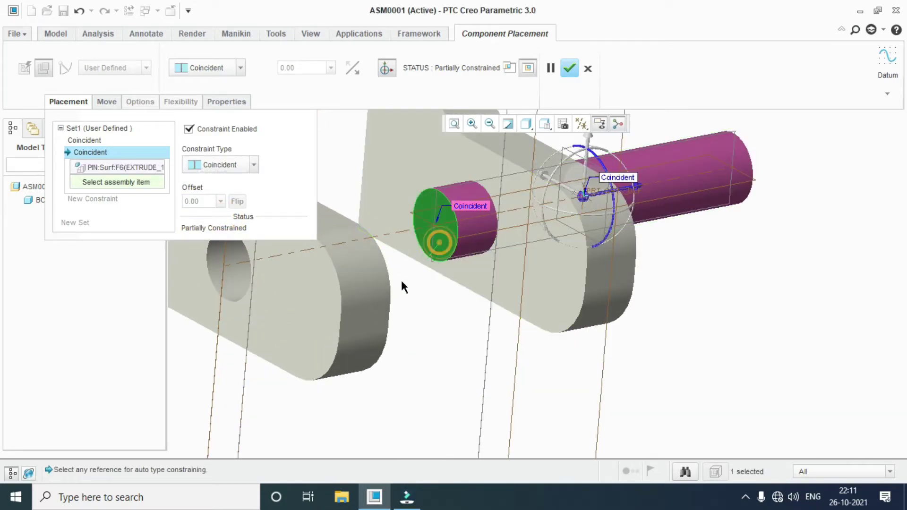
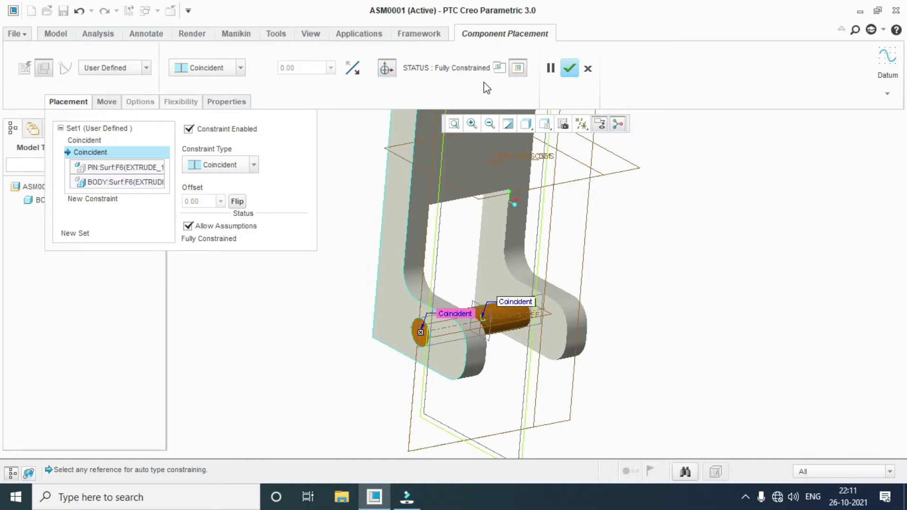
- Accept the pin's placement and bring cam.prt from the Cam & Follower folder into the assembly
left_click(569, 70)
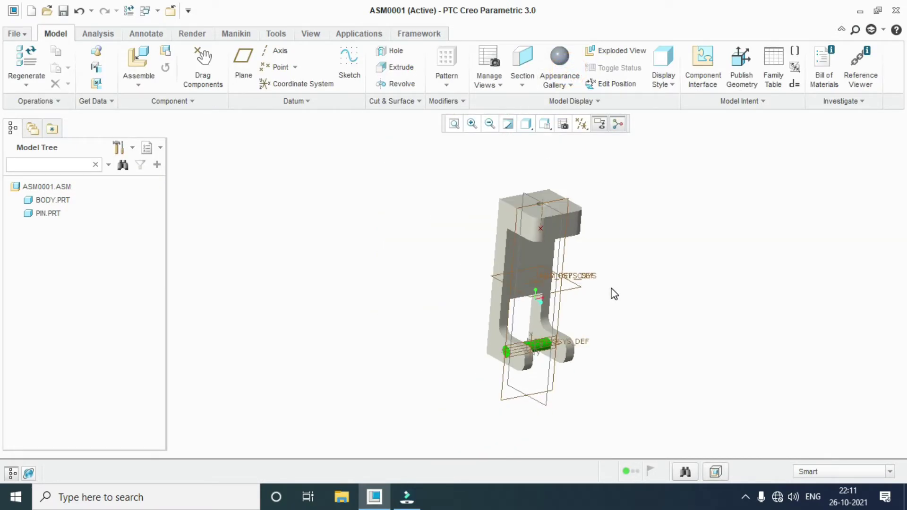
scroll(508, 353, "down", 2)
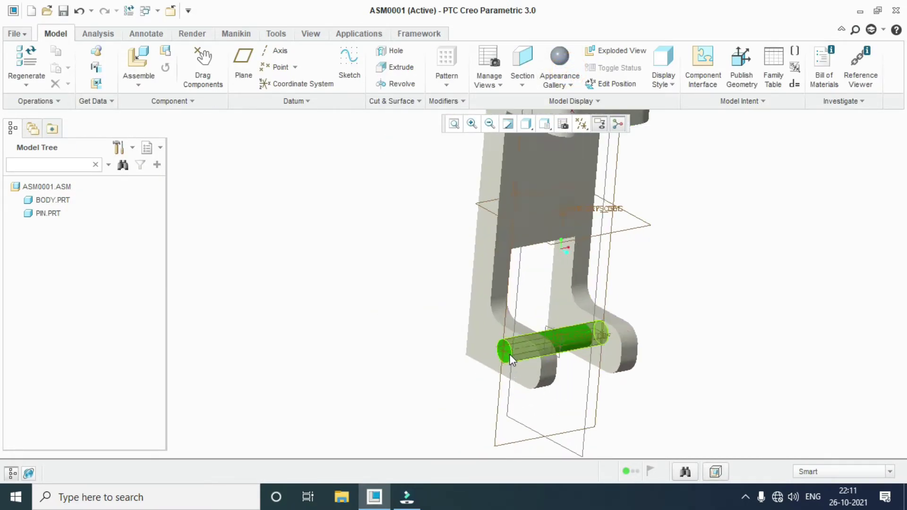
left_click(143, 62)
left_click(333, 174)
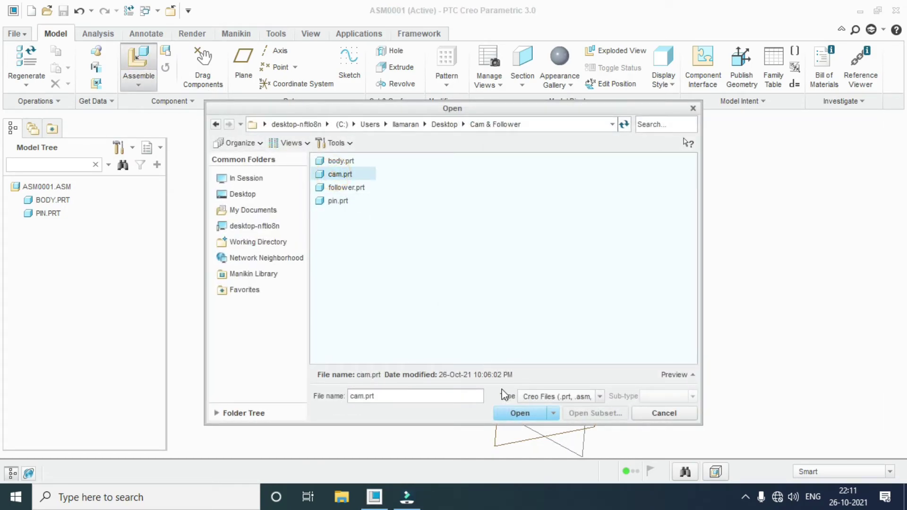
left_click(517, 413)
- Give the cam a Pin connection and align the axis of its hole with the axis of the pin
scroll(332, 373, "up", 2)
scroll(519, 414, "down", 3)
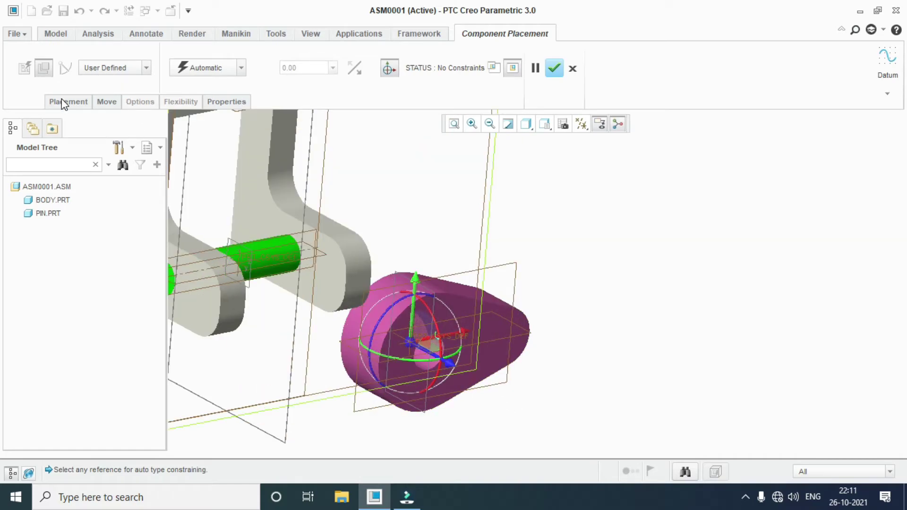
left_click(102, 71)
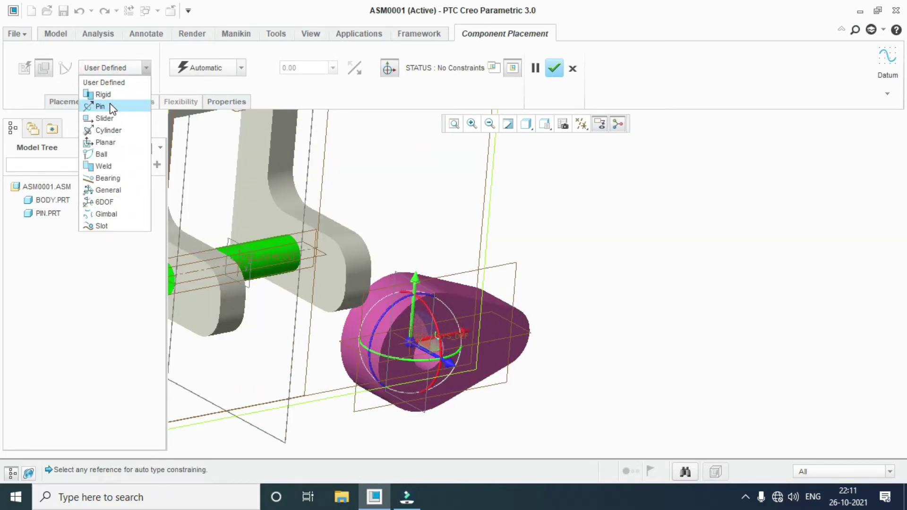
left_click(110, 106)
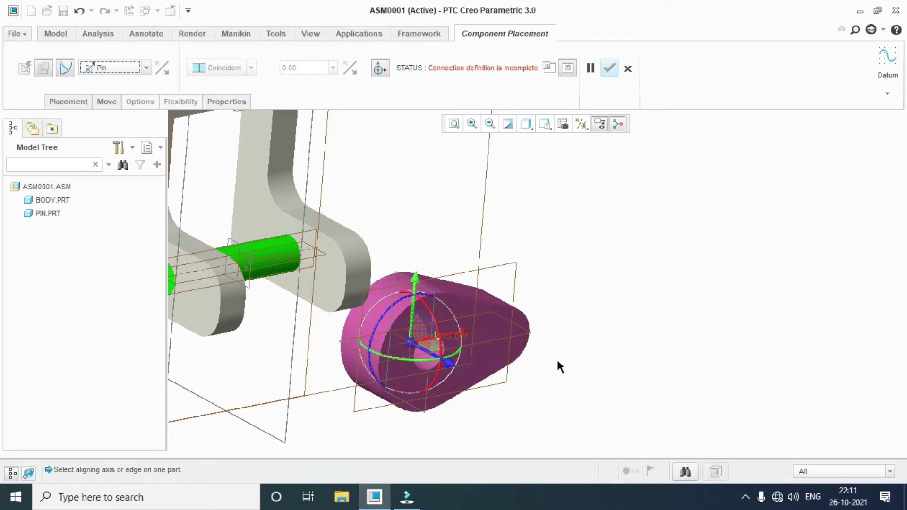
middle_click_drag(614, 353, 530, 360)
scroll(635, 361, "up", 5)
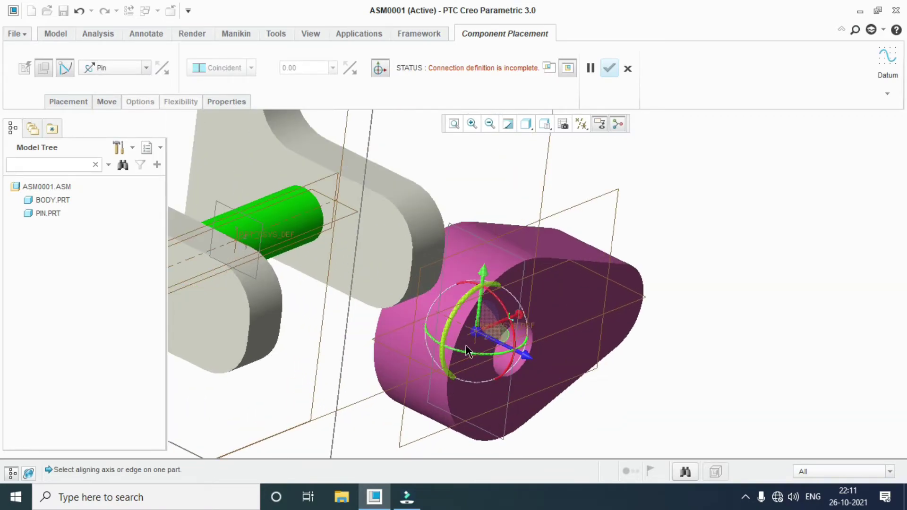
left_click(641, 356)
scroll(641, 356, "down", 5)
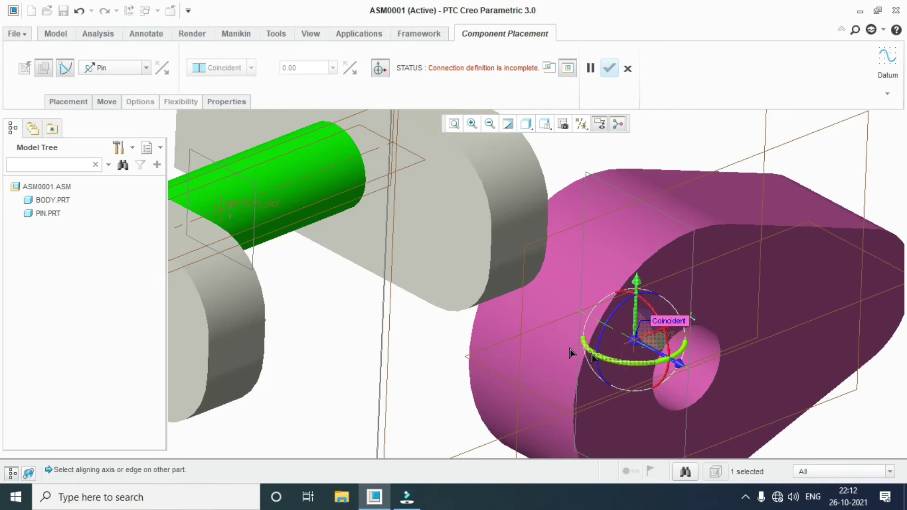
left_click(310, 177)
scroll(396, 302, "down", 3)
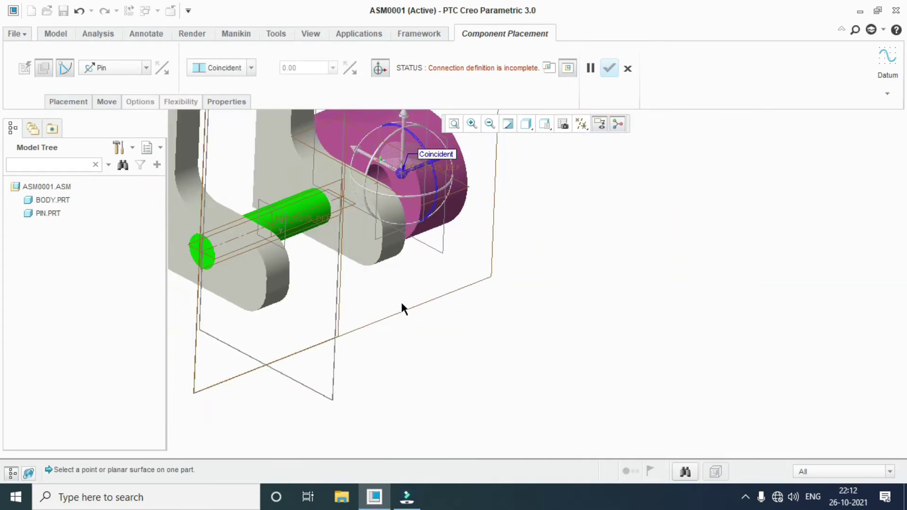
- Make the cam's middle datum plane Coincident with the pin's middle datum plane and accept the cam's placement
left_click(441, 235)
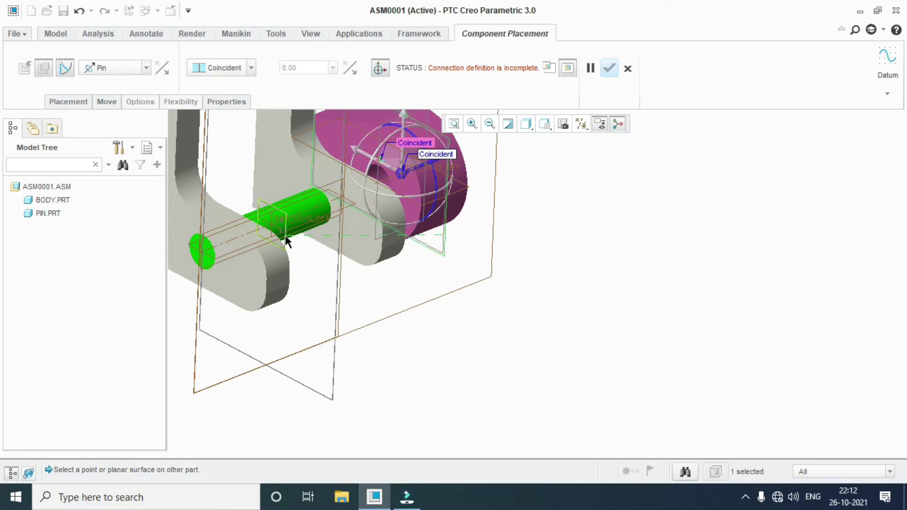
left_click(286, 241)
middle_click_drag(302, 245, 390, 265)
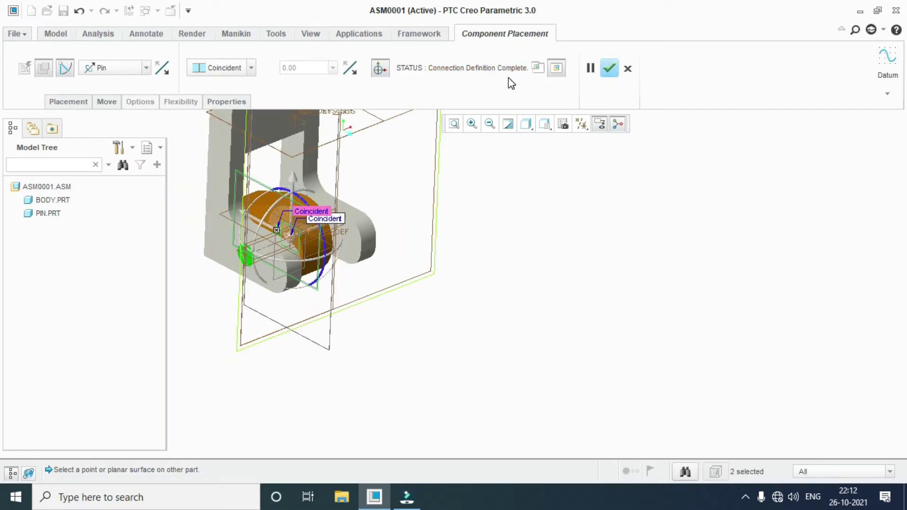
left_click(609, 68)
- Use Drag Components to rotate the cam about the pin and leave it in a new angular position
middle_click_drag(415, 217, 440, 242)
scroll(264, 189, "down", 3)
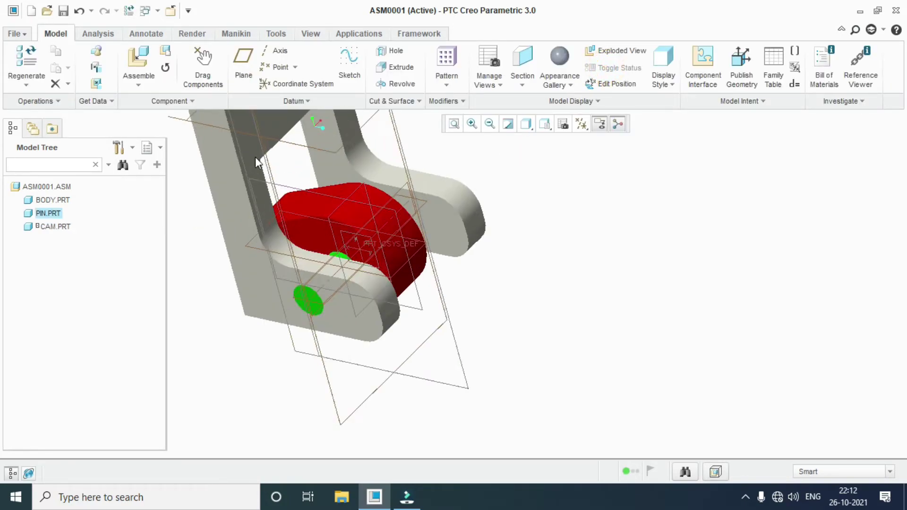
left_click(203, 59)
left_click(293, 254)
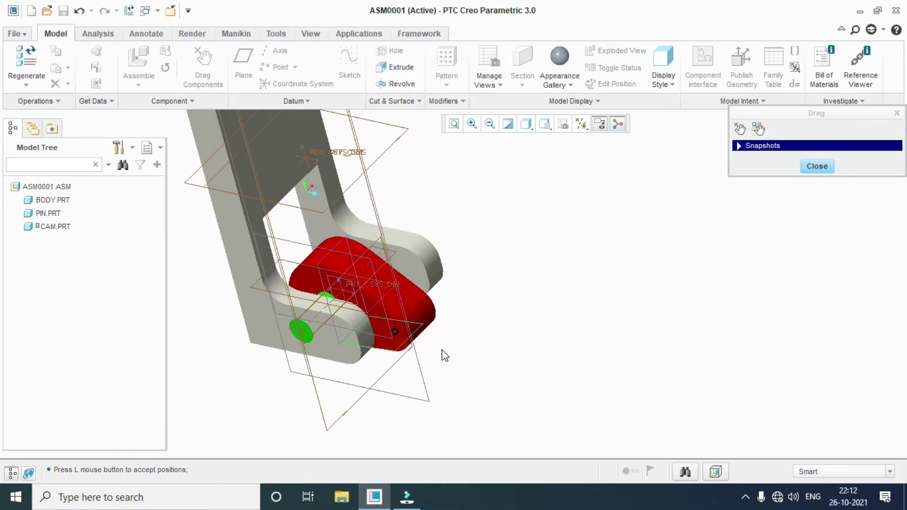
left_click(490, 321)
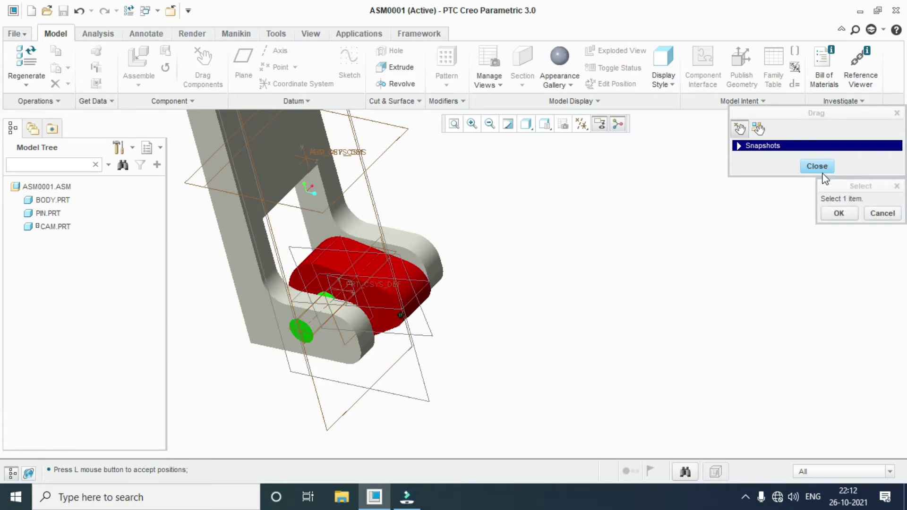
left_click(817, 166)
- Bring follower.prt from the Cam & Follower folder into the assembly, previewing the part before opening it
middle_click_drag(682, 273, 595, 301)
scroll(515, 269, "up", 2)
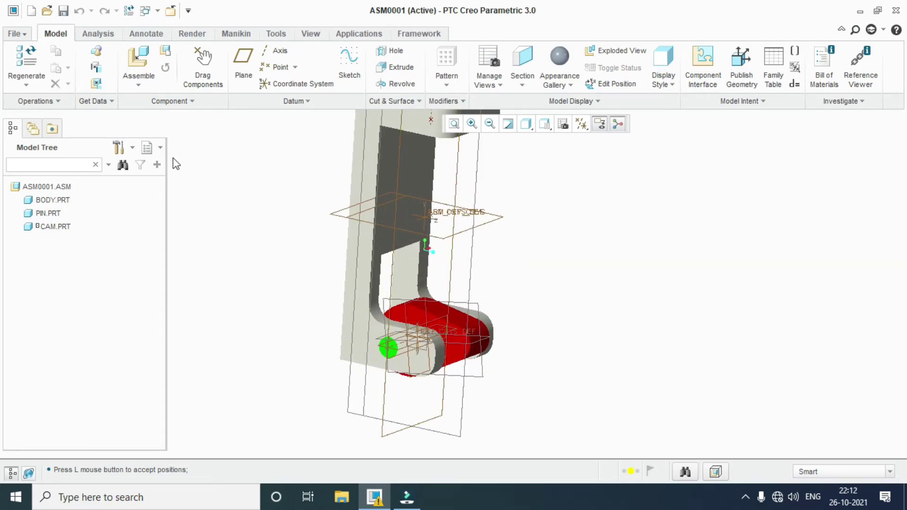
left_click(141, 59)
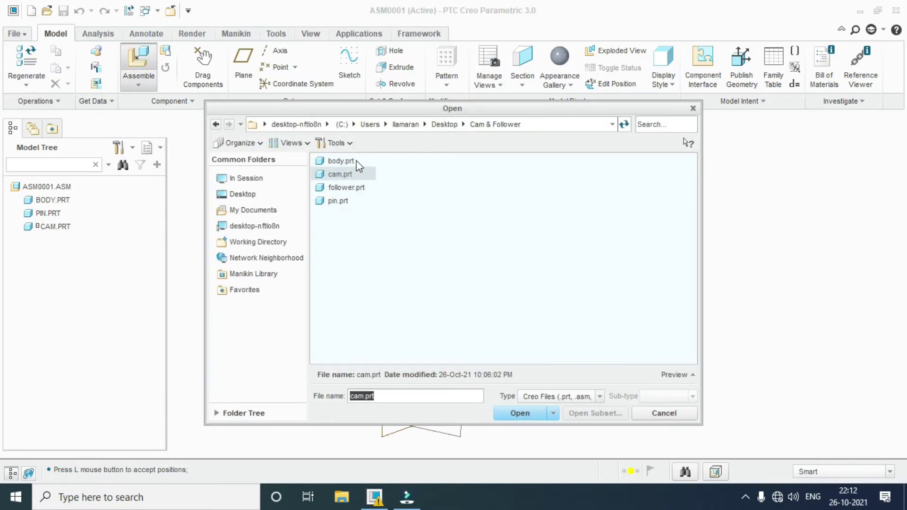
left_click(350, 186)
left_click(674, 374)
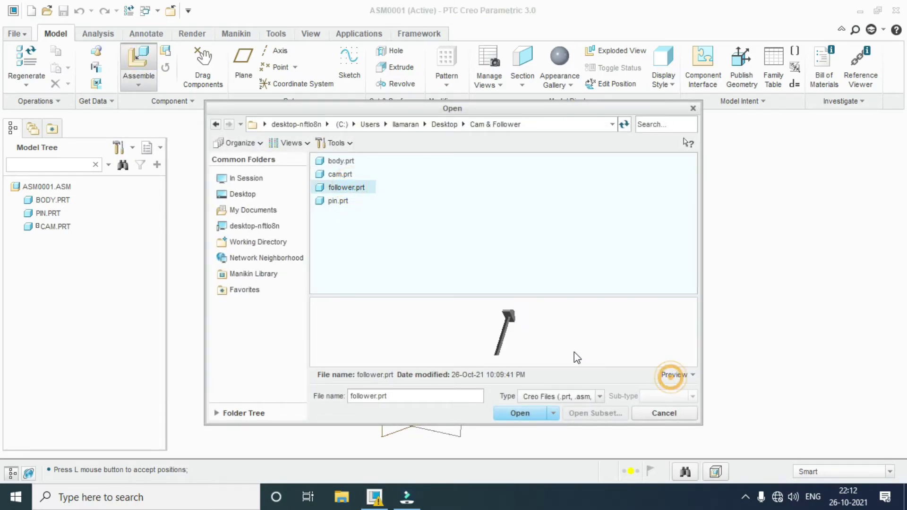
left_click(519, 414)
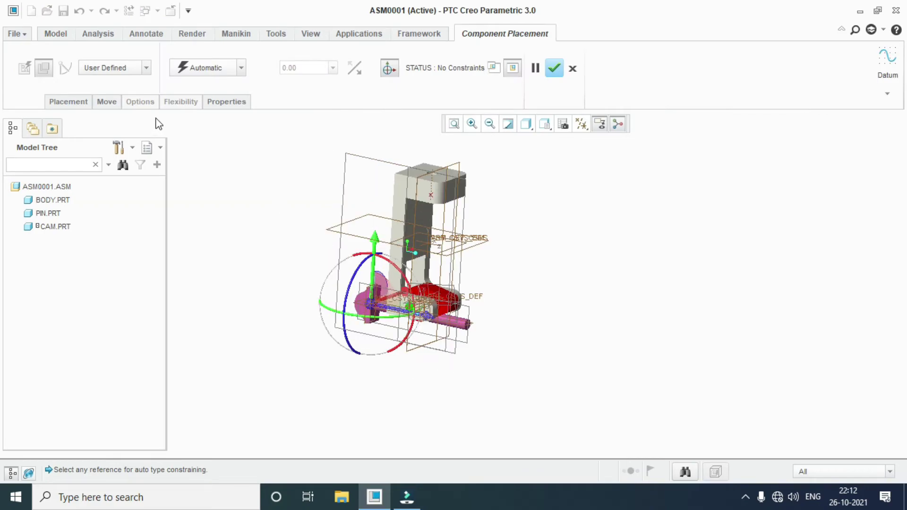
- Give the follower a Slider connection and align its rod axis with the axis of the hole in the body's upper block
left_click(127, 69)
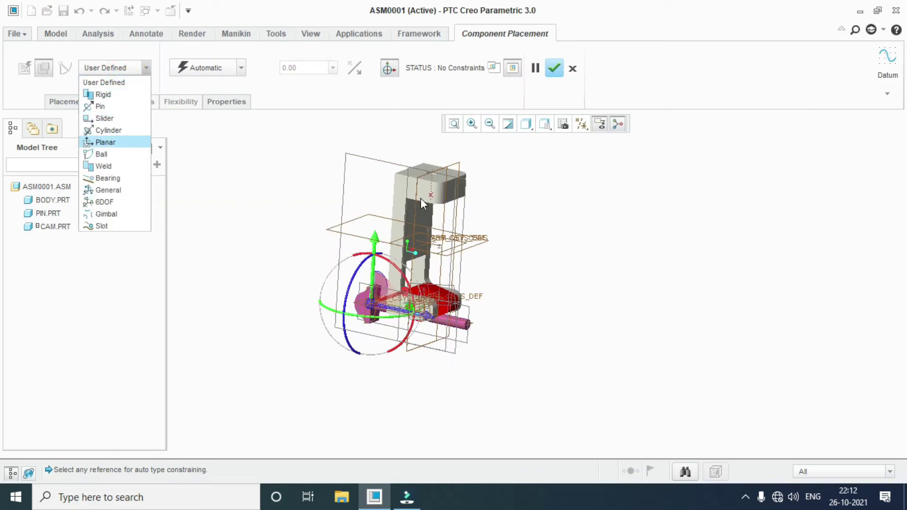
left_click(106, 118)
scroll(439, 301, "up", 3)
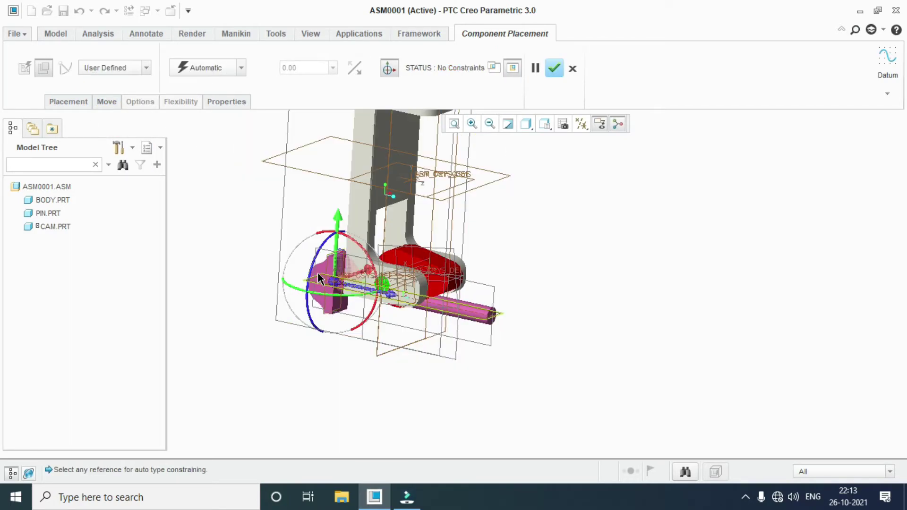
middle_click_drag(328, 220, 257, 196)
scroll(365, 386, "down", 4)
scroll(416, 285, "up", 5)
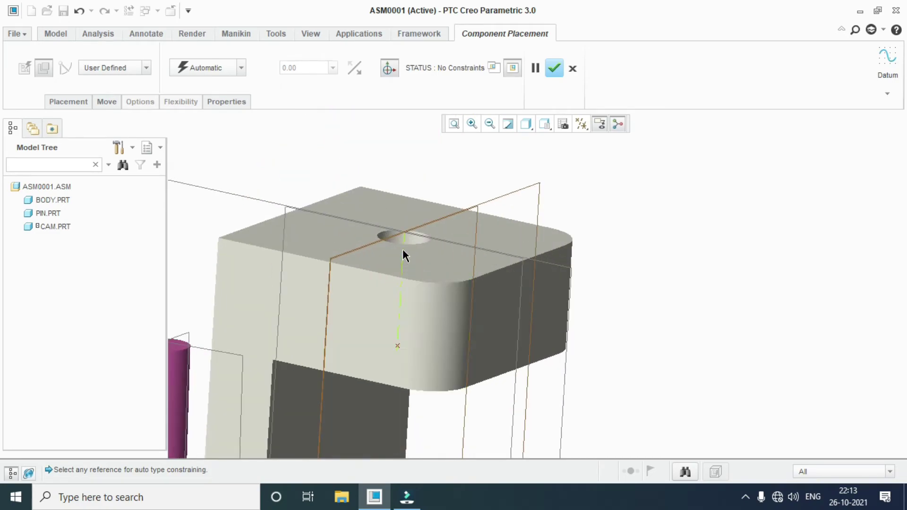
scroll(418, 231, "down", 3)
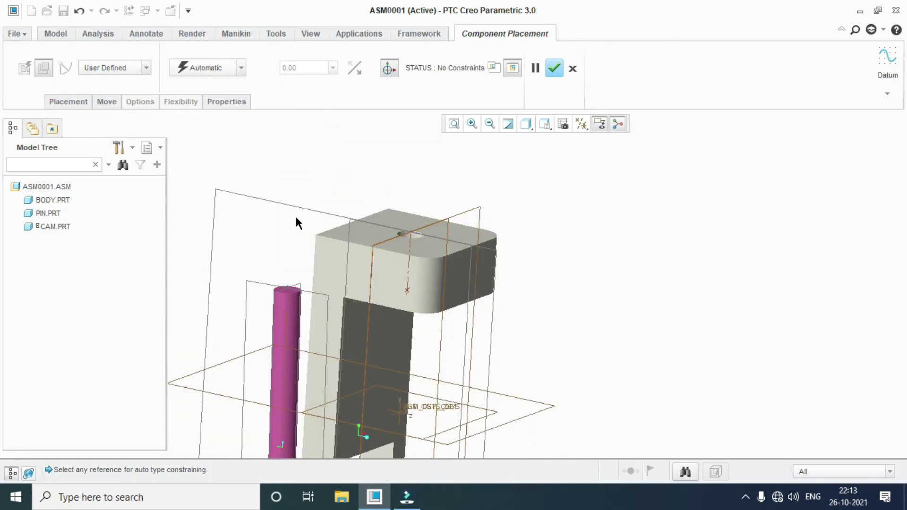
left_click(121, 71)
left_click(120, 121)
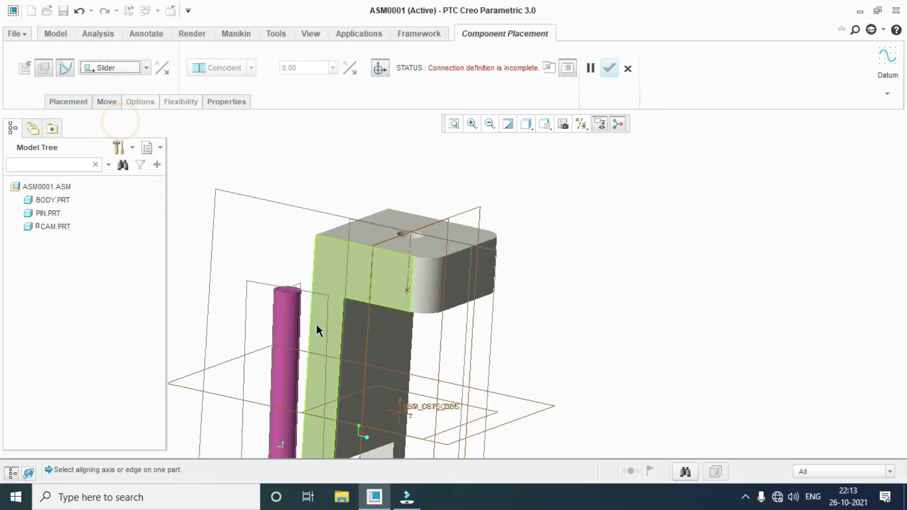
left_click(286, 336)
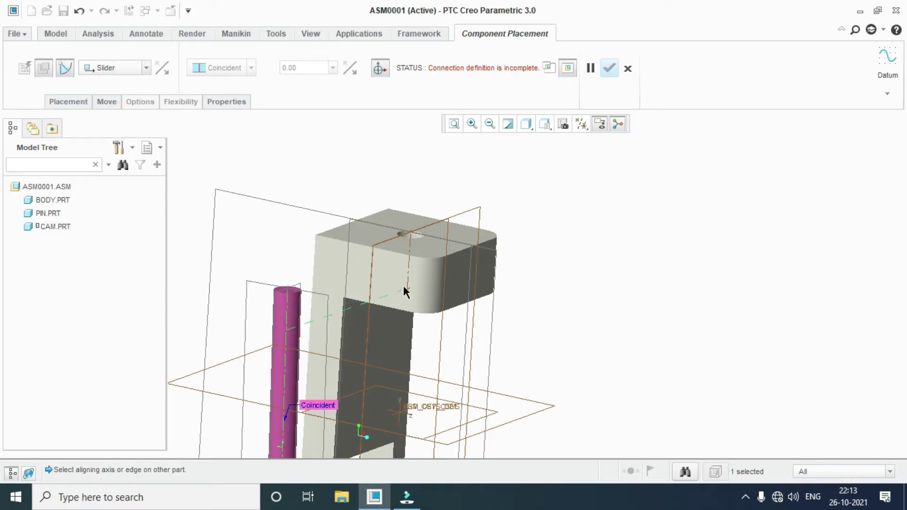
left_click(406, 270)
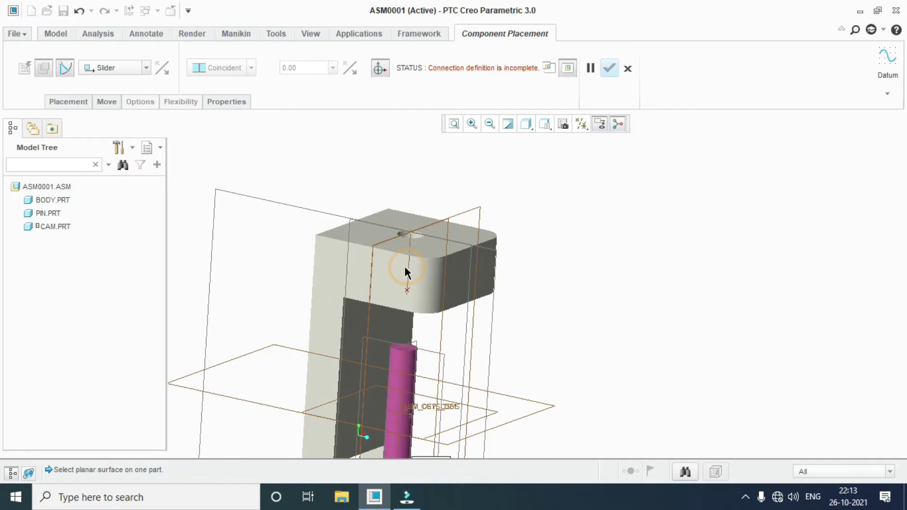
- Set the slider's rotation references to the outer side face of the body's fork leg and the side face of the follower's head
scroll(388, 268, "down", 3)
scroll(314, 322, "up", 6)
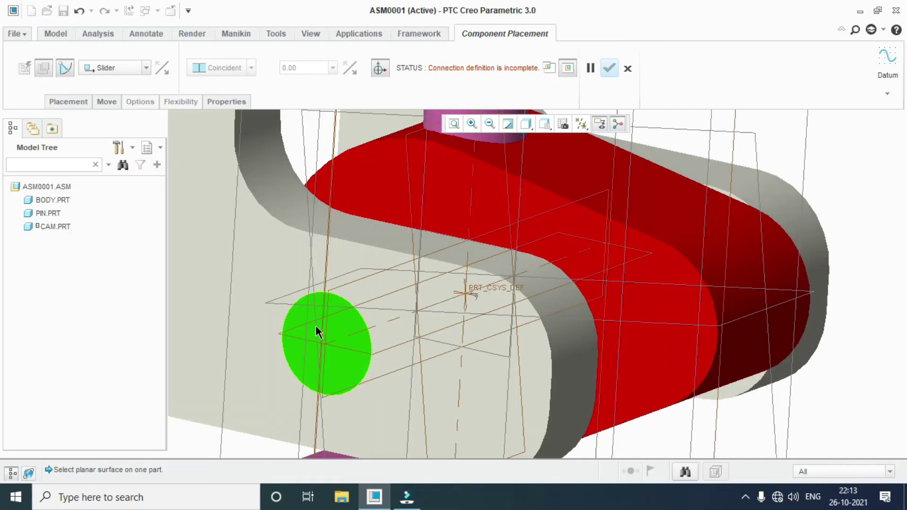
left_click(262, 245)
scroll(325, 363, "down", 3)
scroll(364, 410, "up", 4)
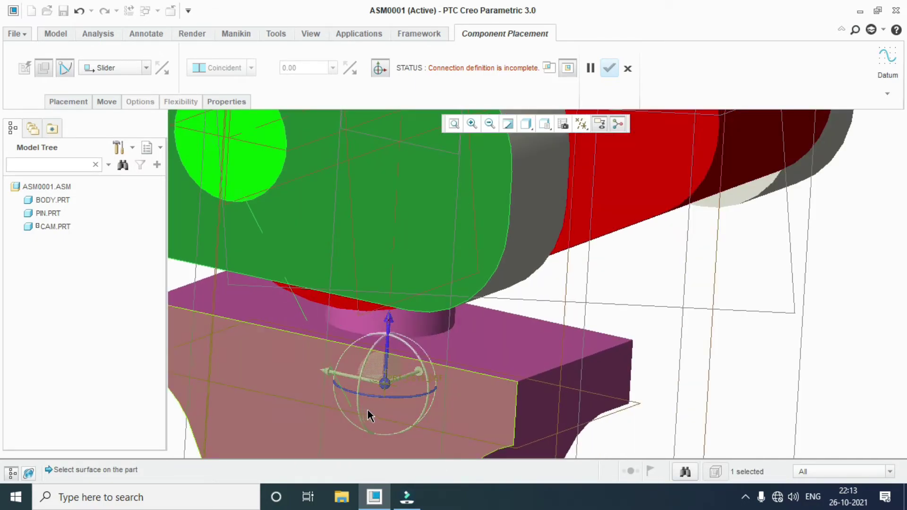
left_click(459, 407)
scroll(425, 409, "down", 4)
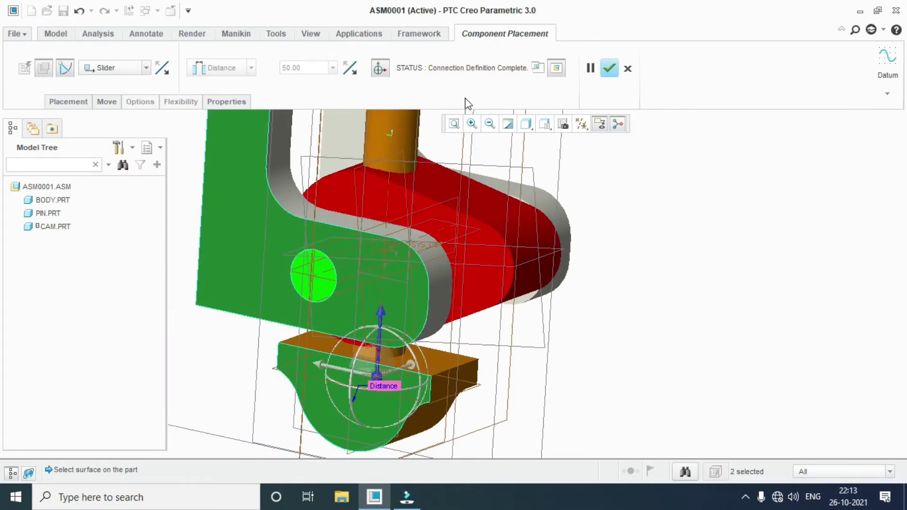
- Slide the follower up along its axis until its head sits above the cam, and accept its placement
scroll(359, 348, "down", 2)
left_click_drag(358, 320, 352, 90)
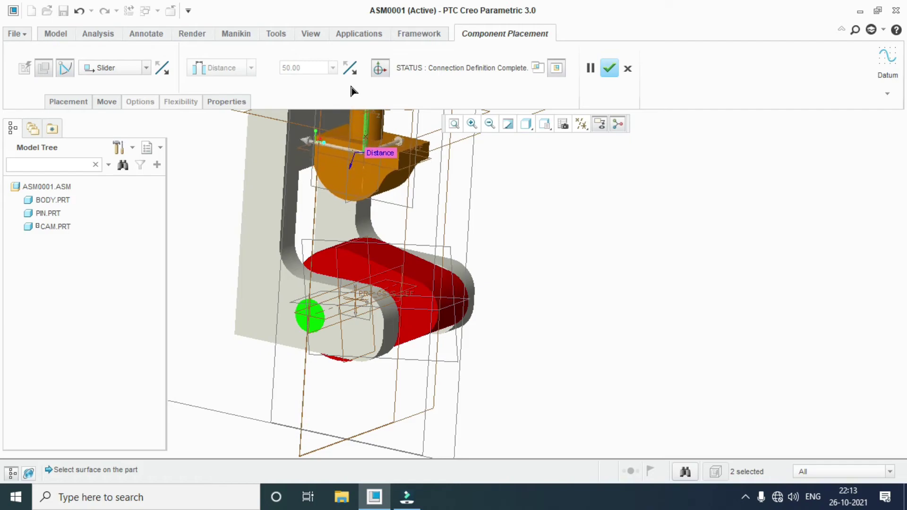
middle_click_drag(353, 87, 378, 189)
scroll(376, 169, "up", 4)
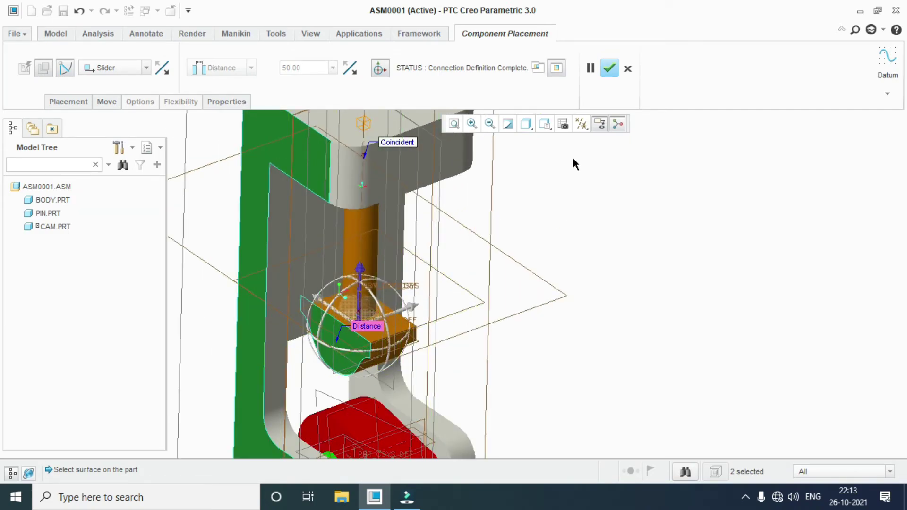
scroll(453, 242, "down", 3)
left_click(609, 69)
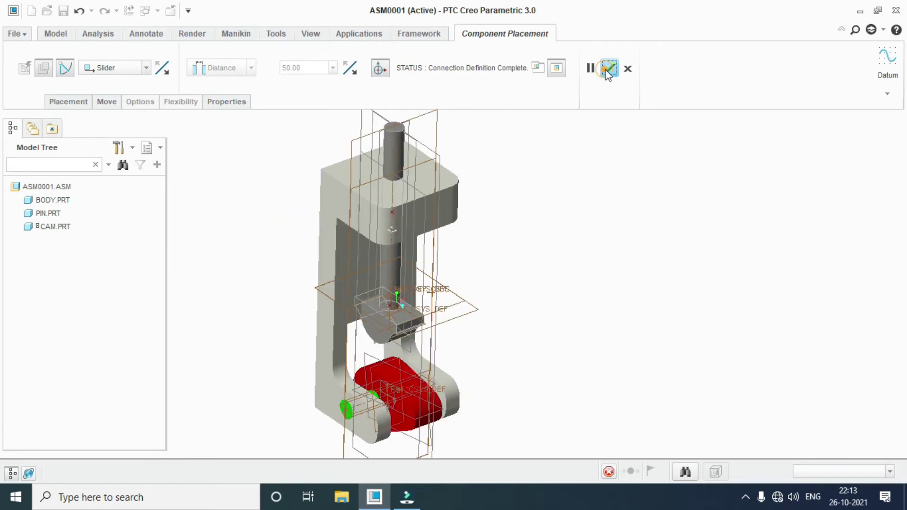
middle_click_drag(562, 324, 304, 222)
scroll(566, 314, "up", 3)
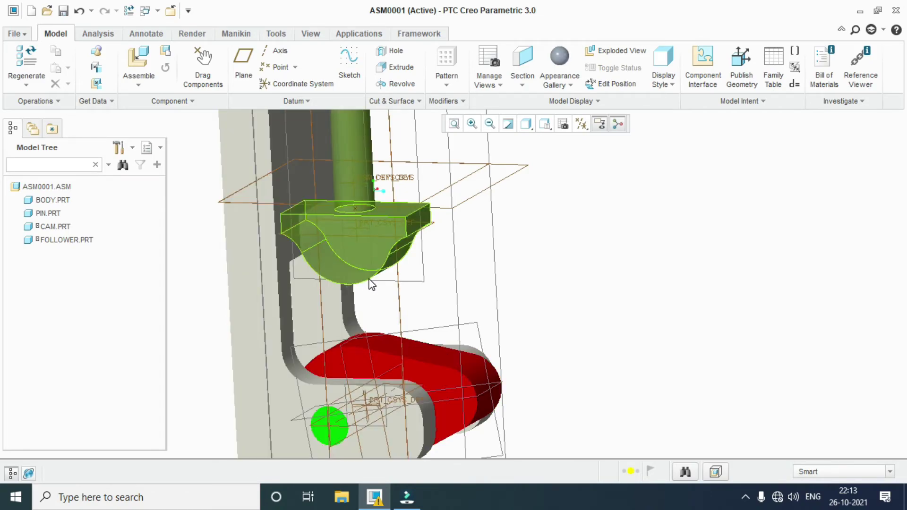
middle_click_drag(371, 283, 294, 207)
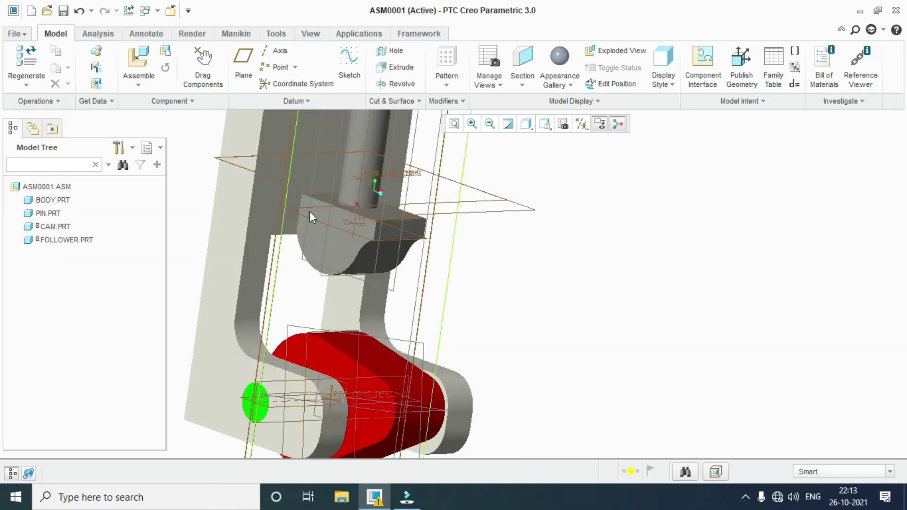
middle_click_drag(516, 294, 434, 271)
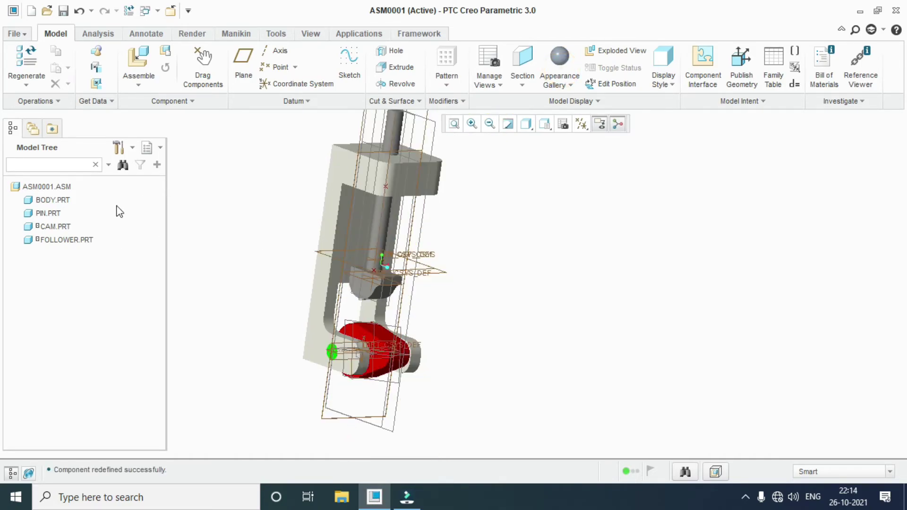
- Open BODY.PRT from the assembly in its own window
left_click(54, 199)
right_click(54, 200)
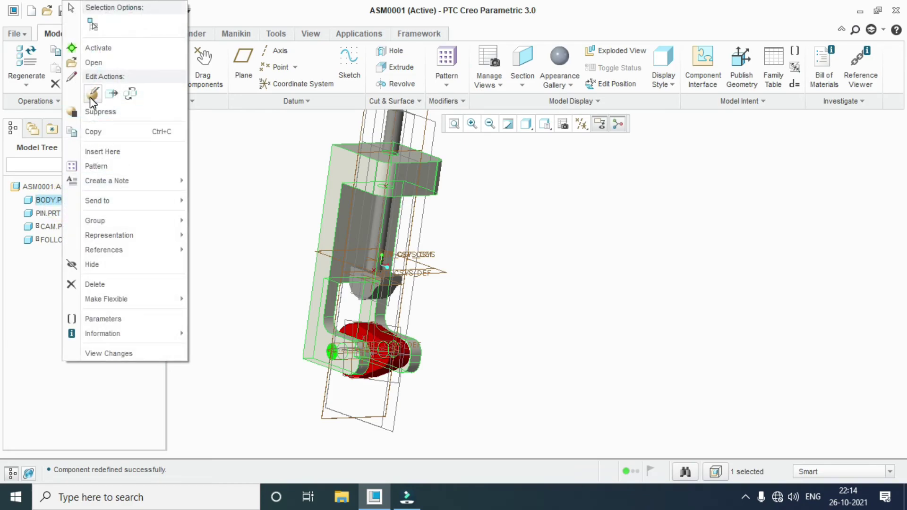
left_click(93, 62)
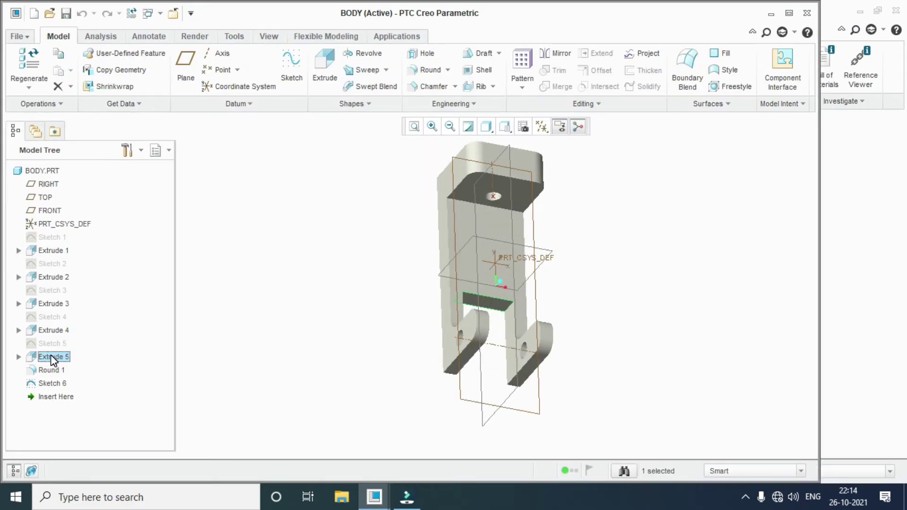
- Set the height of the rectangle in Extrude 5's sketch to 250 mm, accept the sketch, and return to the assembly
left_click(17, 357)
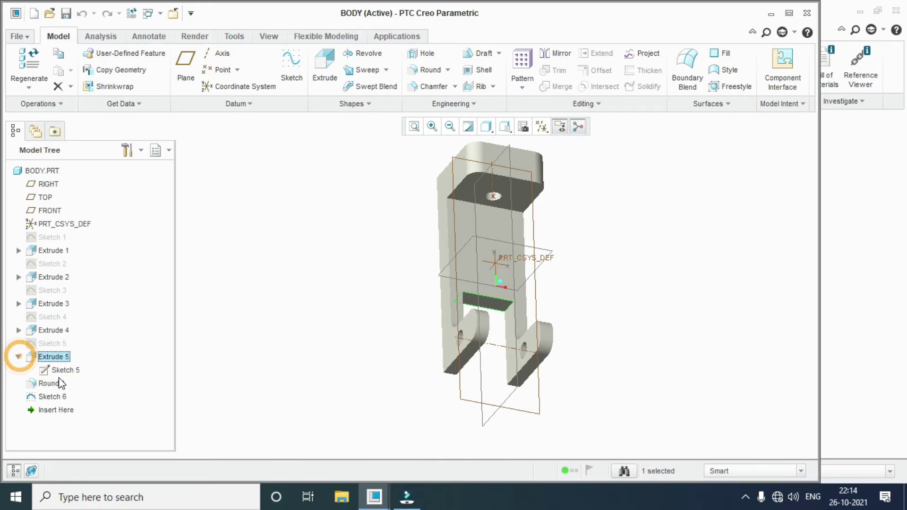
left_click(61, 371)
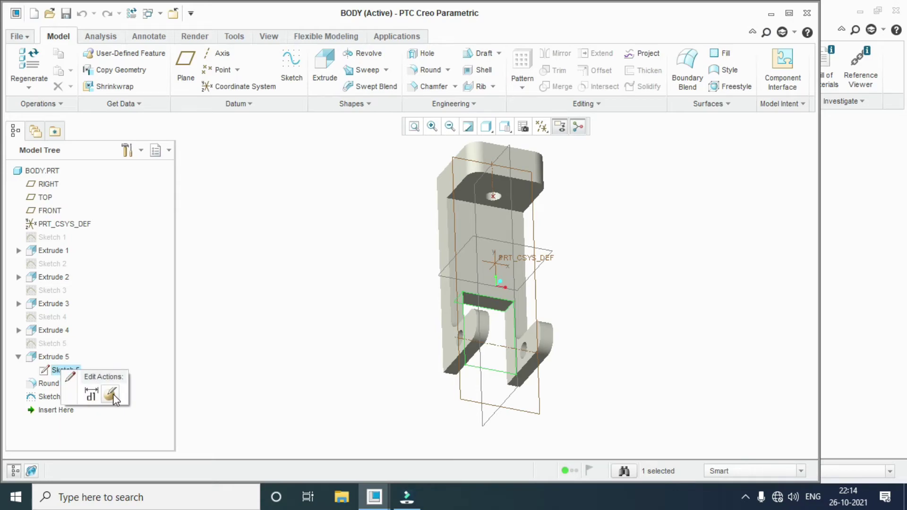
left_click(111, 394)
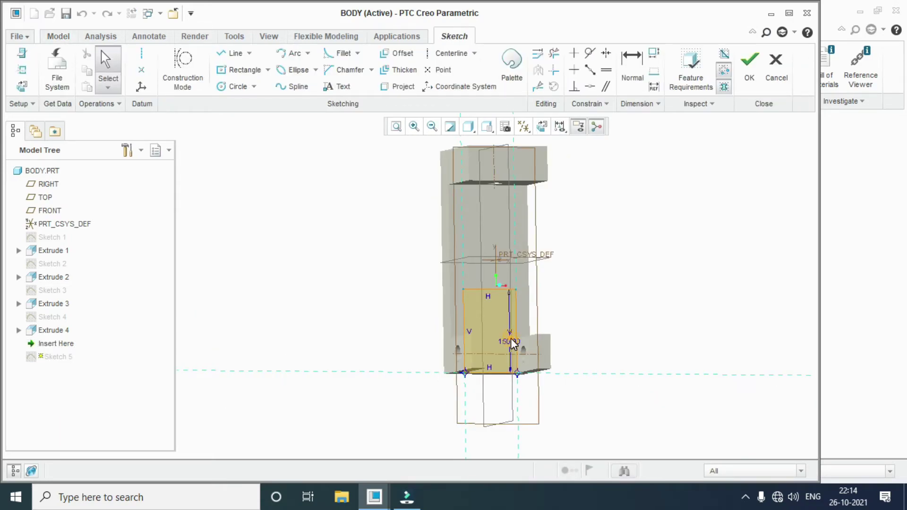
type("250")
key("Return")
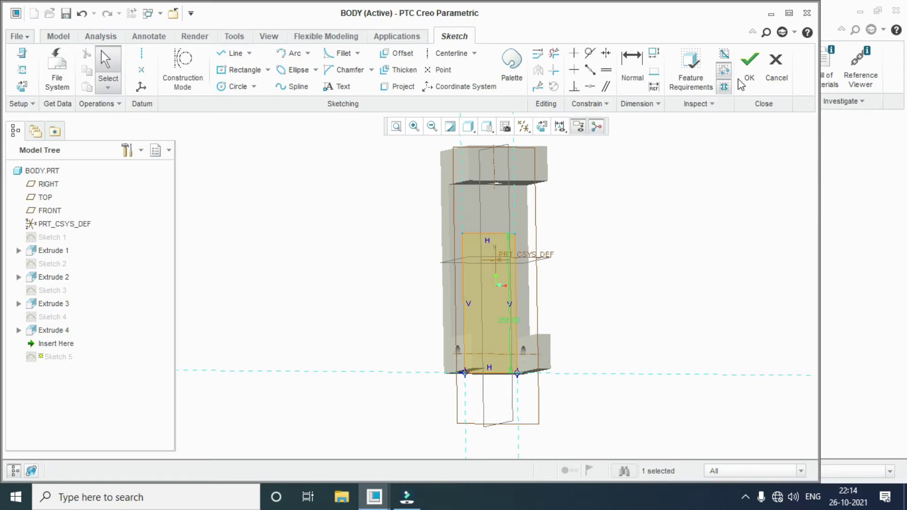
left_click(748, 65)
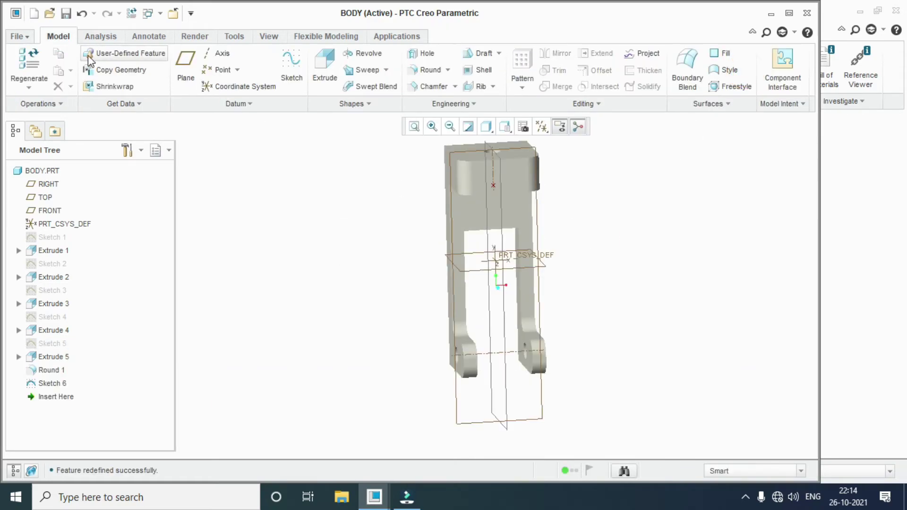
left_click(16, 36)
left_click(31, 177)
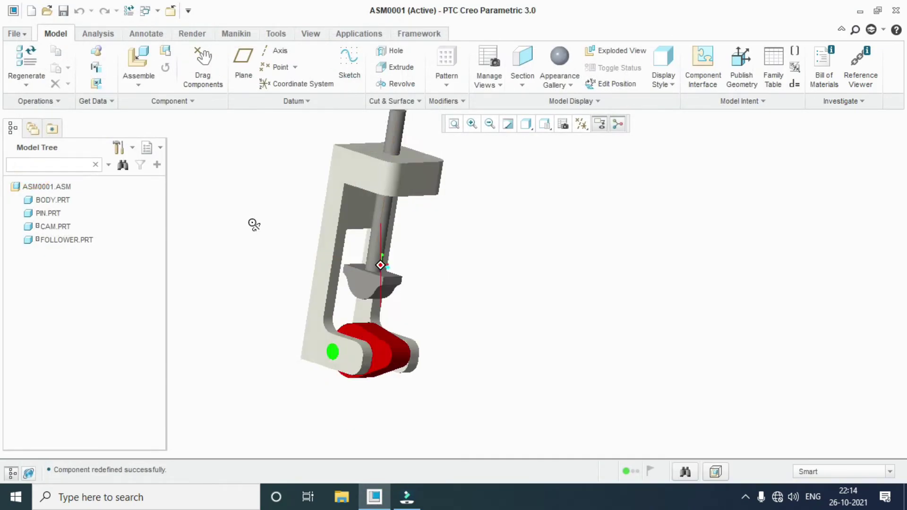
- Switch the cam and follower assembly to the Mechanism application
mouse_move(486, 257)
middle_mouse_down()
mouse_move(458, 248)
mouse_move(482, 241)
mouse_move(479, 270)
mouse_move(506, 274)
mouse_move(500, 265)
middle_mouse_up()
scroll(515, 331, "up", 5)
middle_click_drag(526, 374, 465, 378)
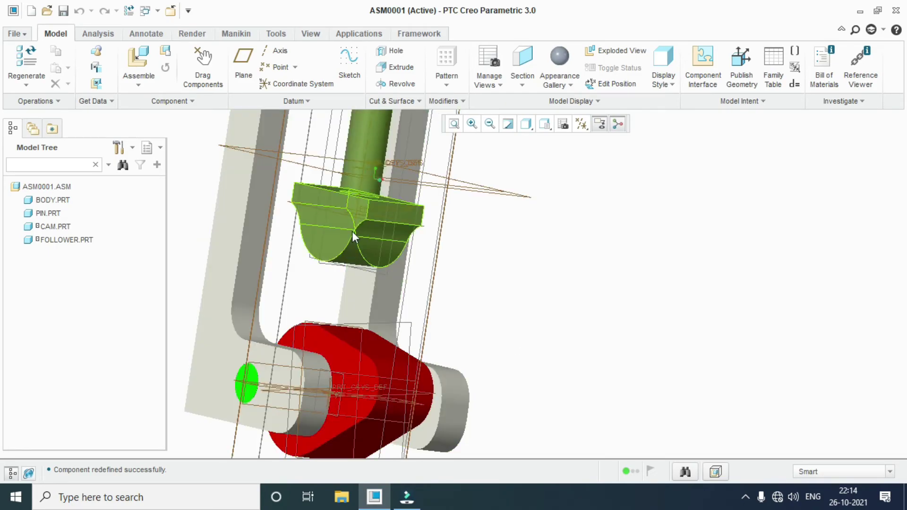
left_click(355, 33)
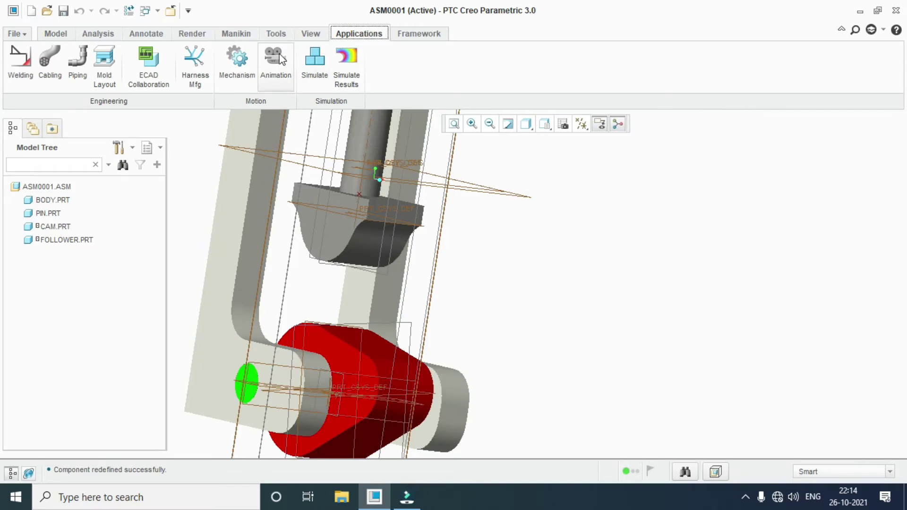
left_click(241, 66)
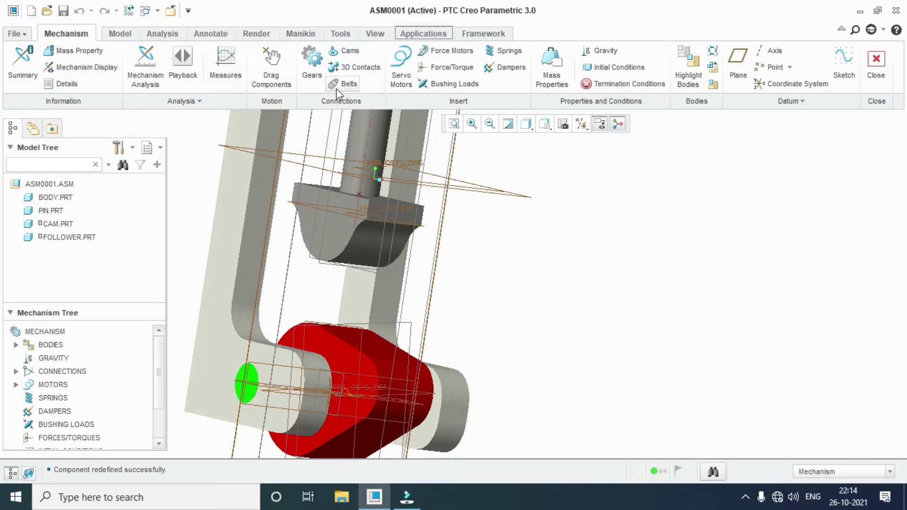
- Start a cam-follower connection and set the outer profile surfaces of the red cam as Cam 1
left_click(350, 52)
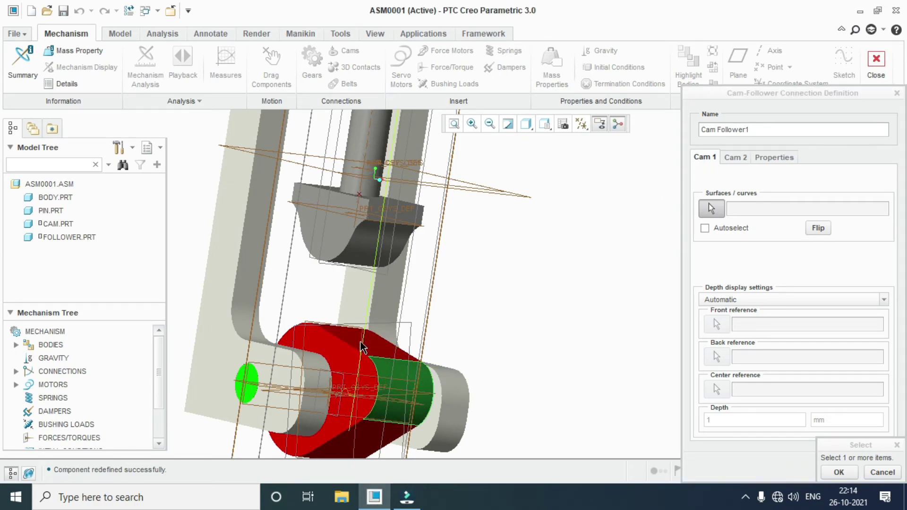
middle_click_drag(356, 333, 502, 375)
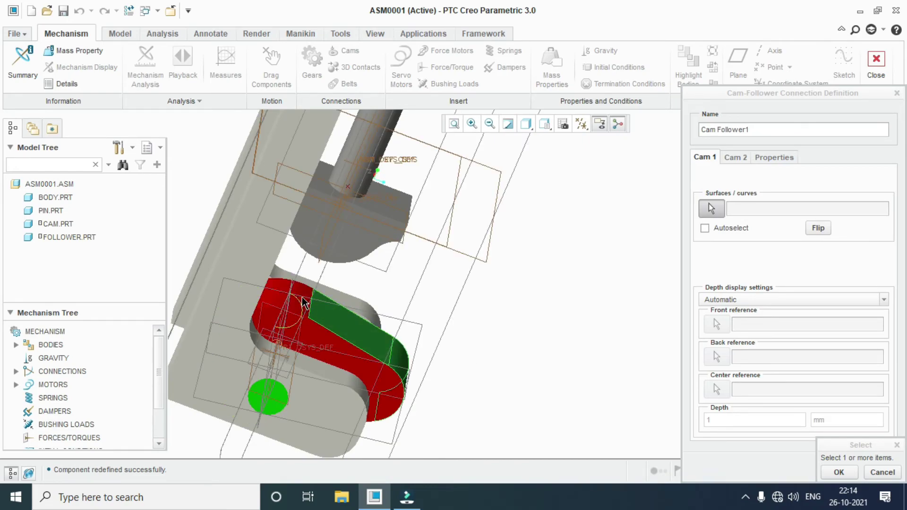
middle_click_drag(522, 340, 483, 276)
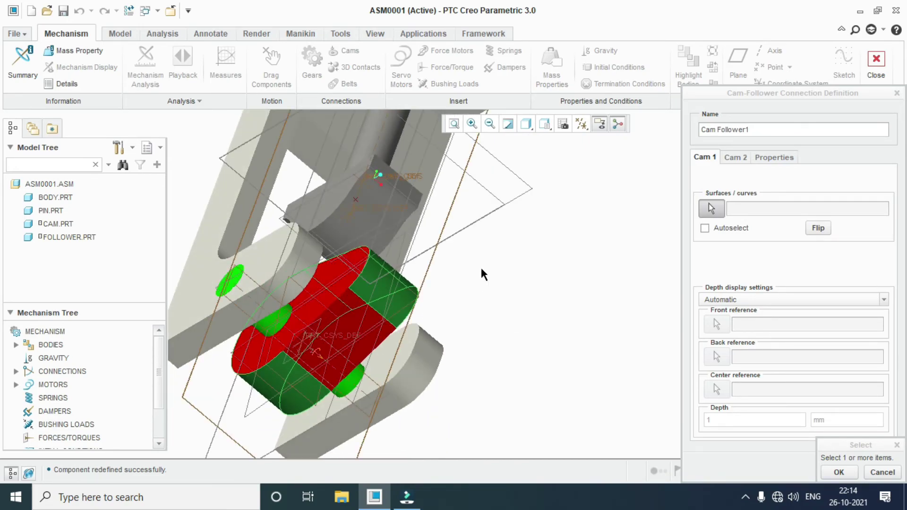
left_click(363, 345)
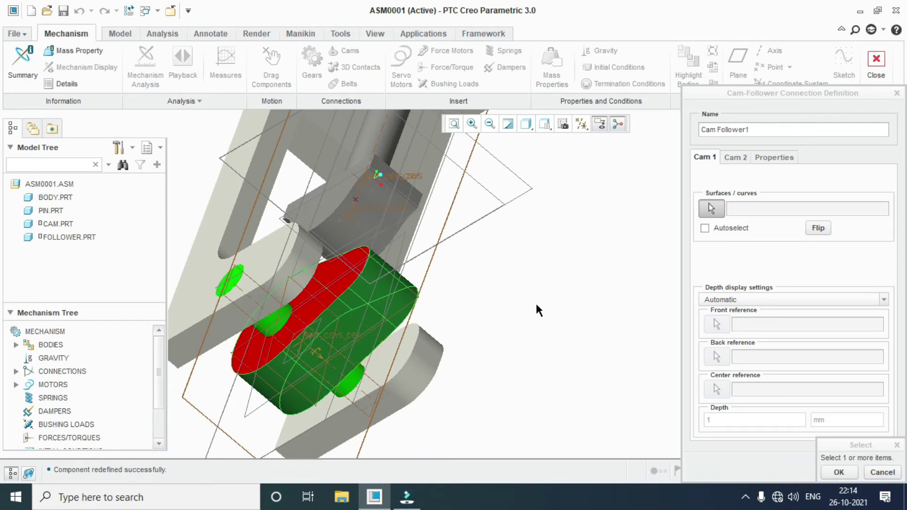
left_click(840, 473)
middle_click_drag(542, 359, 572, 320)
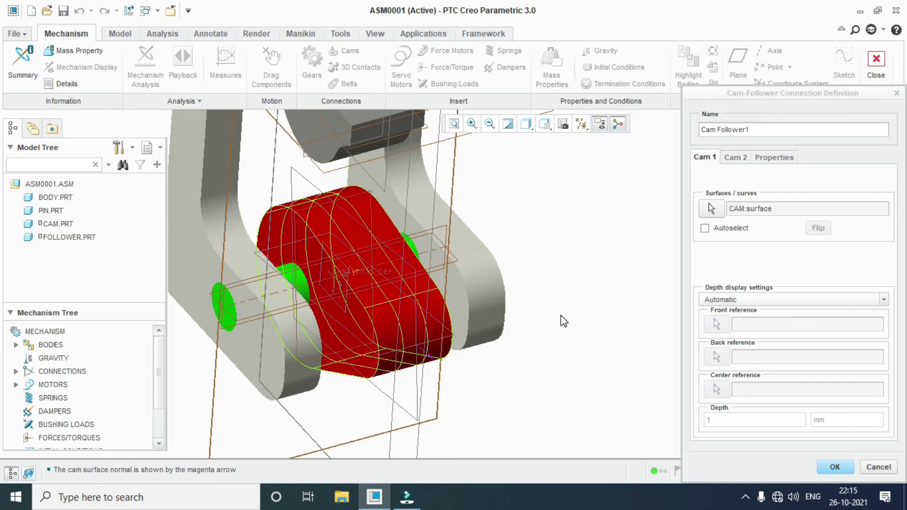
- Set the curved underside of the follower's head as the Cam 2 surface
left_click(736, 158)
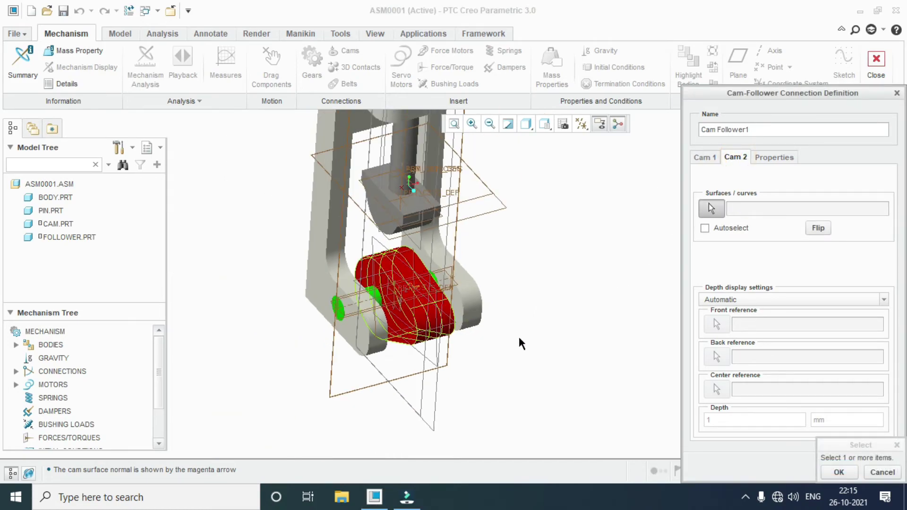
middle_click_drag(550, 306, 392, 240)
scroll(392, 240, "up", 3)
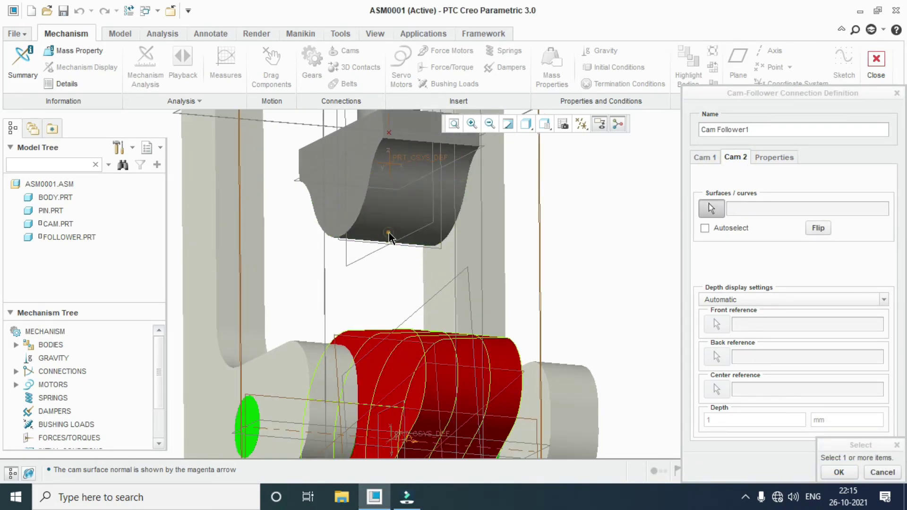
left_click(839, 473)
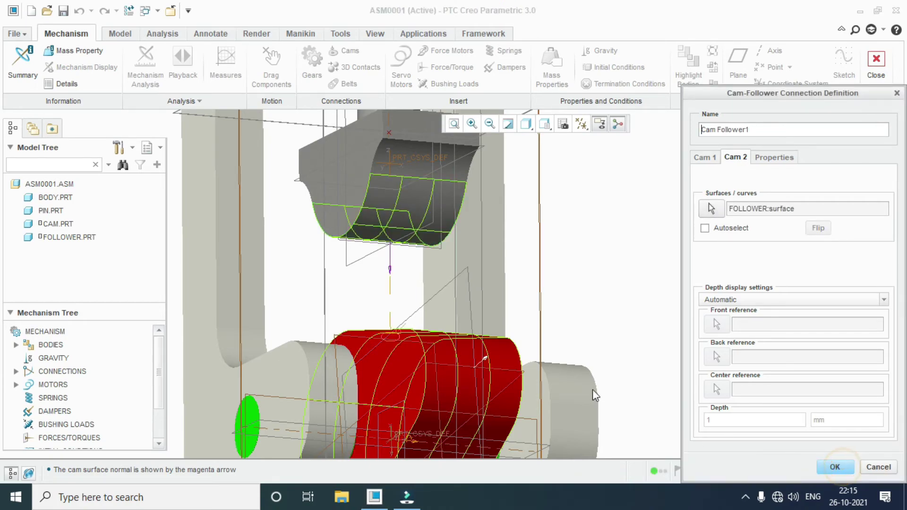
- Check the selected cam and follower surfaces and accept the cam-follower connection
scroll(448, 321, "down", 3)
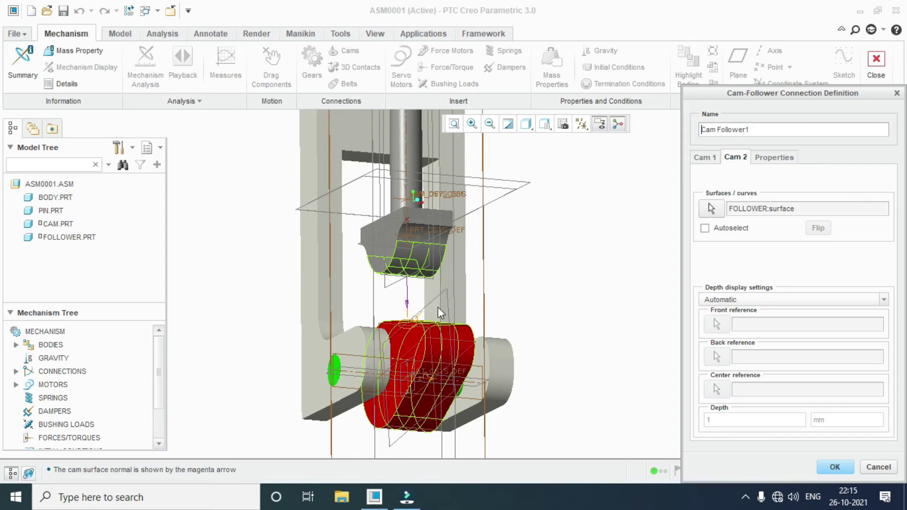
middle_click_drag(422, 254, 565, 324)
scroll(336, 203, "up", 3)
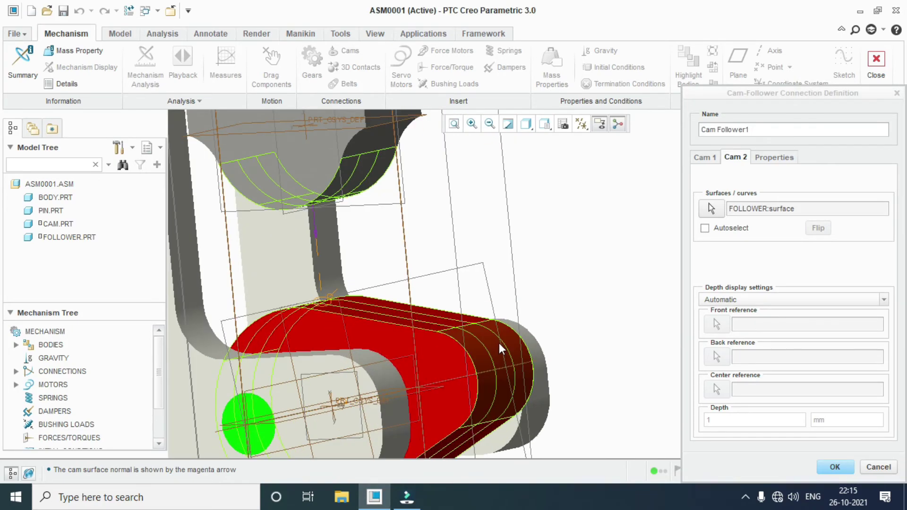
scroll(542, 300, "down", 3)
middle_click_drag(542, 300, 378, 283)
middle_click_drag(431, 329, 377, 264)
scroll(407, 282, "up", 3)
scroll(403, 297, "down", 2)
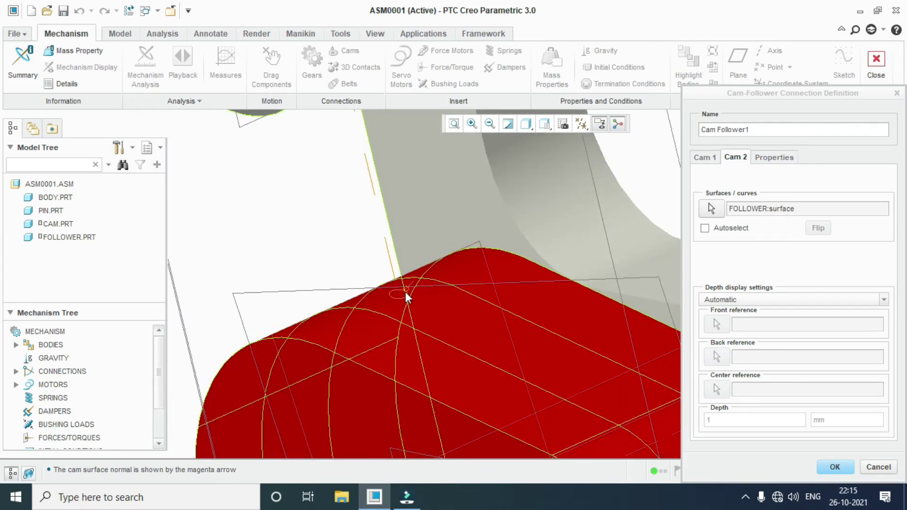
left_click(833, 466)
- Examine the contact between the follower's head and the cam, and the whole mechanism, from several sides
scroll(761, 437, "down", 3)
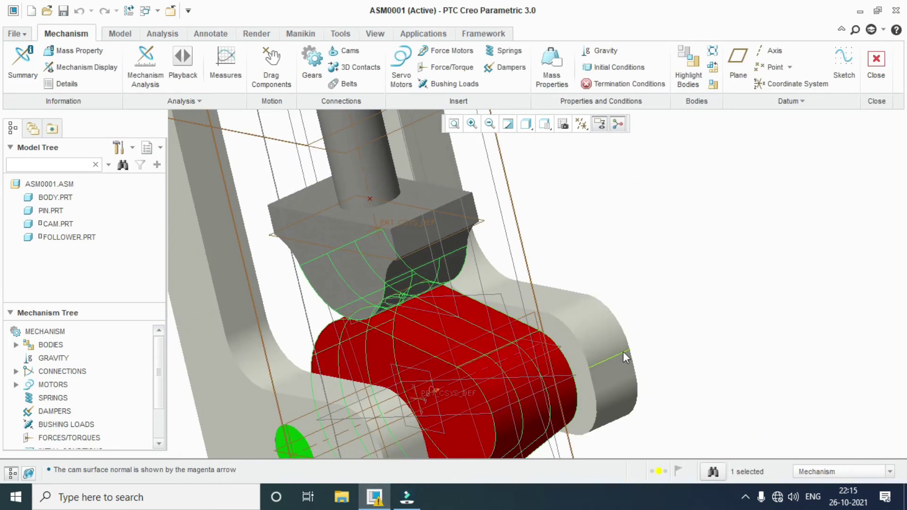
scroll(675, 336, "up", 4)
middle_click_drag(694, 341, 641, 350)
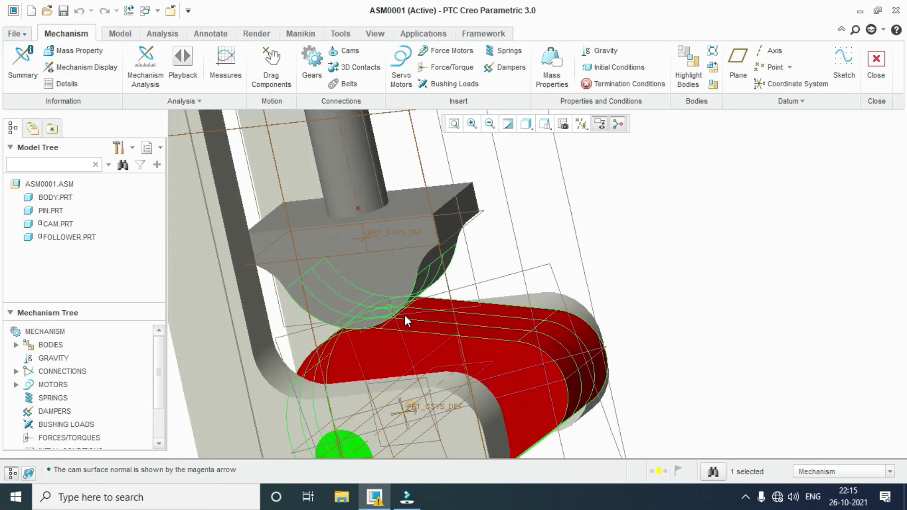
middle_click_drag(632, 285, 718, 289)
scroll(443, 191, "down", 5)
middle_click_drag(513, 262, 472, 297)
middle_click_drag(532, 230, 491, 218)
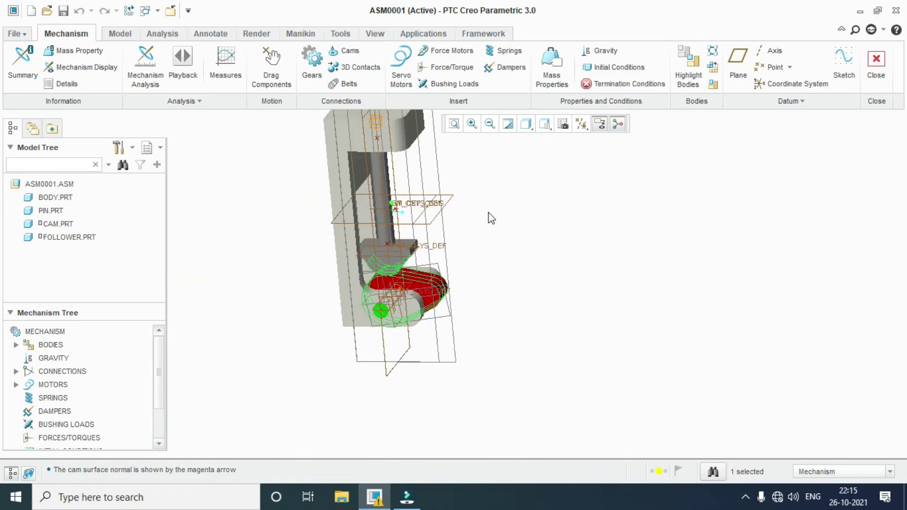
scroll(583, 340, "up", 3)
middle_click_drag(583, 340, 560, 308)
scroll(560, 307, "down", 3)
scroll(454, 209, "up", 5)
scroll(421, 214, "down", 5)
middle_click_drag(564, 272, 565, 294)
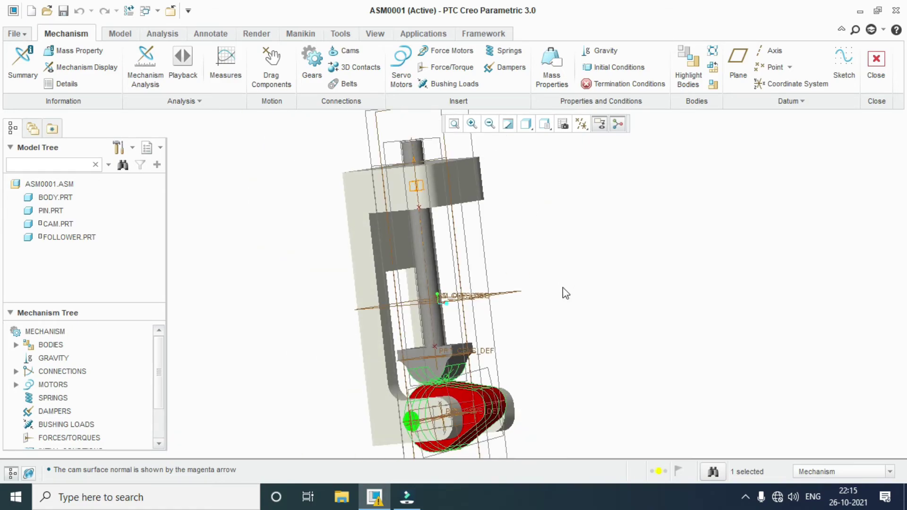
scroll(438, 341, "up", 4)
scroll(423, 358, "down", 5)
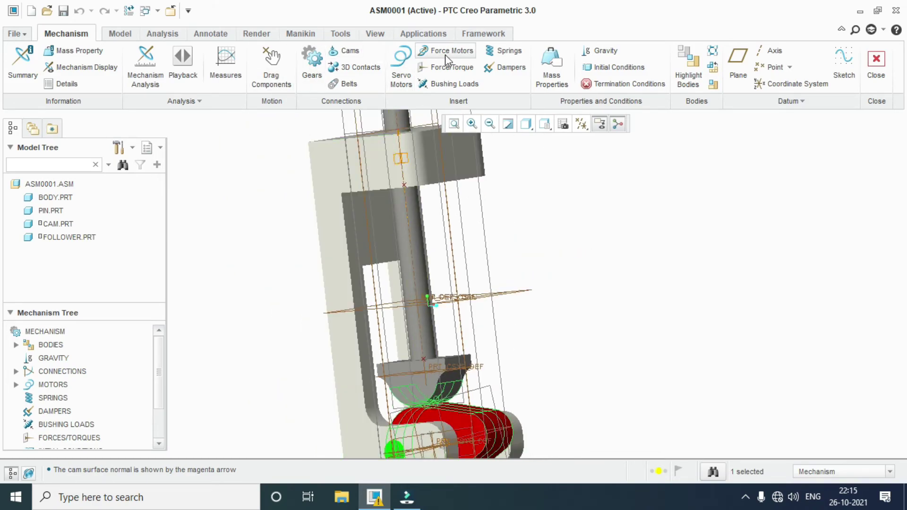
- Start a spring between the point under the body's upper block and the point on top of the follower's head
left_click(504, 52)
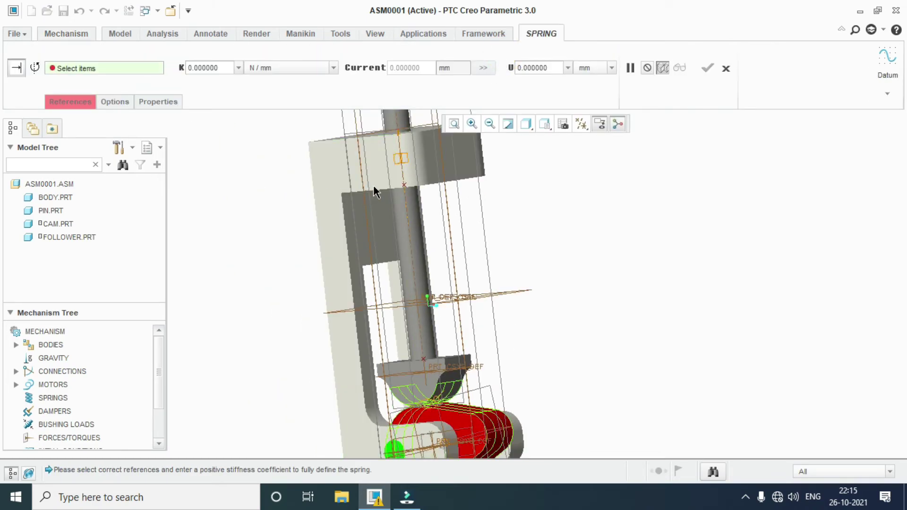
scroll(369, 192, "down", 2)
left_click(404, 186)
scroll(444, 237, "up", 2)
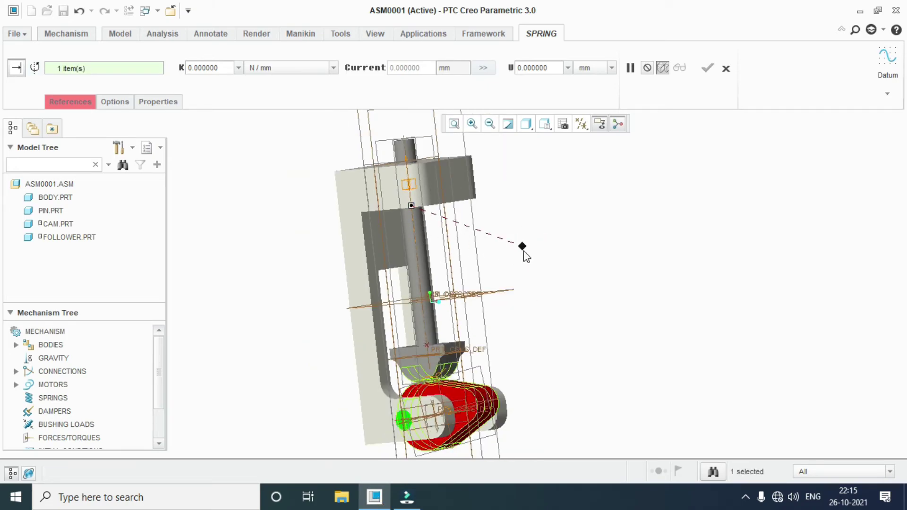
middle_click_drag(543, 263, 514, 253)
left_click(630, 289)
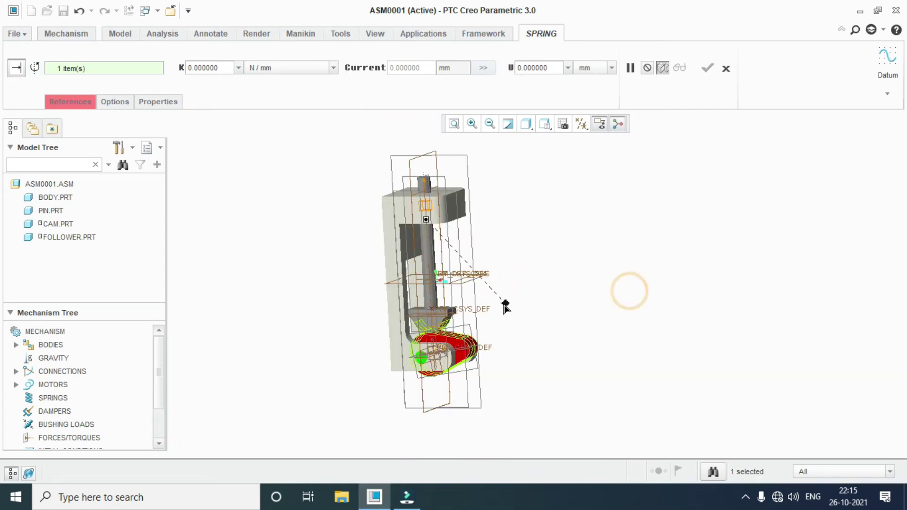
left_click(434, 307)
- Inspect the spring preview around the follower rod and its list of references
scroll(433, 310, "down", 8)
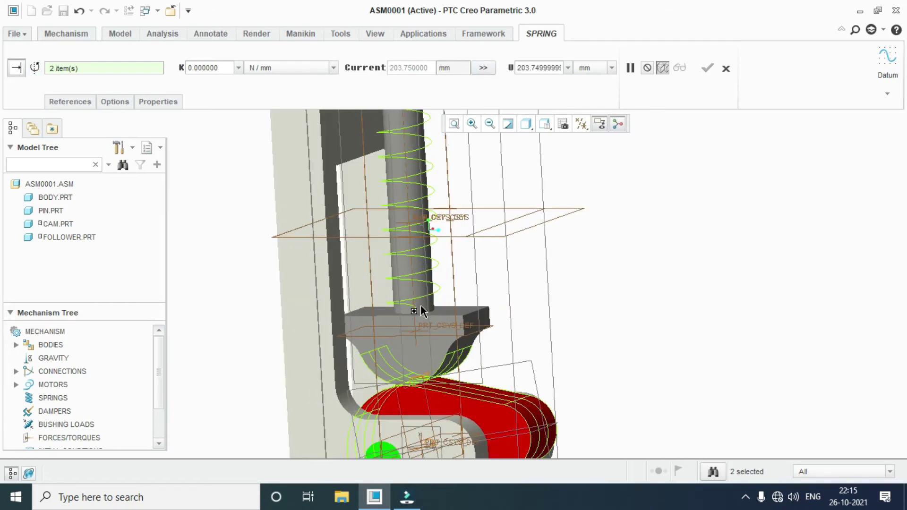
scroll(413, 350, "up", 4)
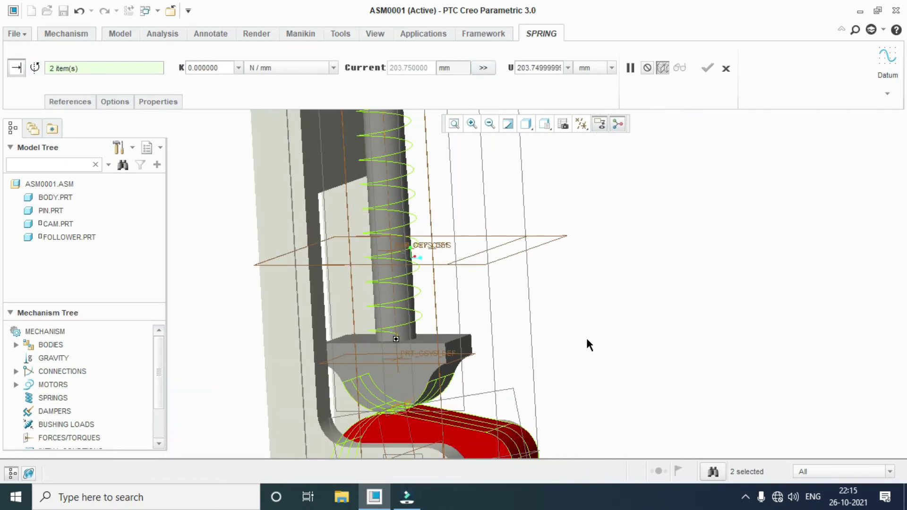
scroll(587, 336, "up", 2)
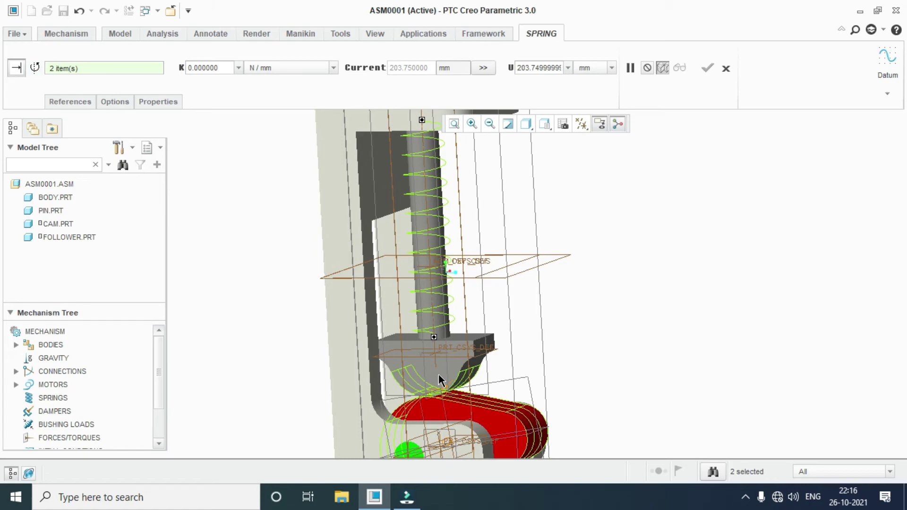
scroll(438, 375, "up", 3)
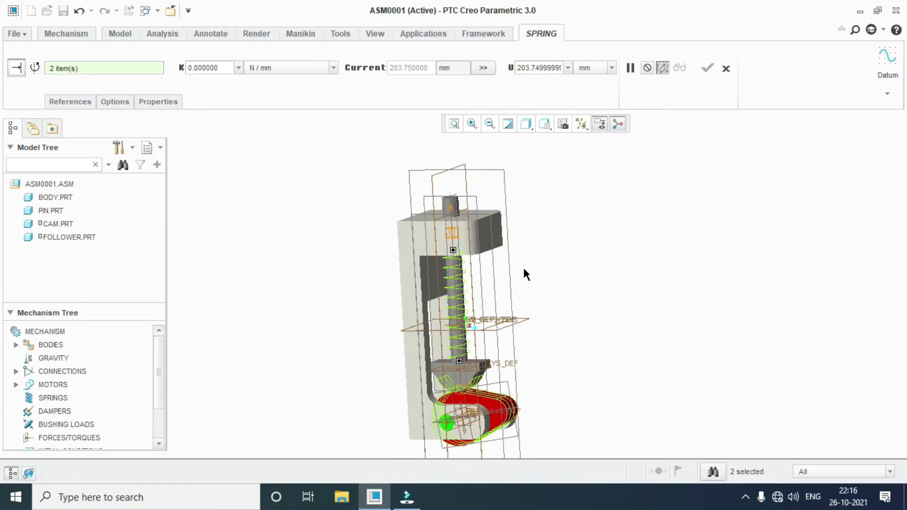
left_click(88, 107)
left_click(37, 78)
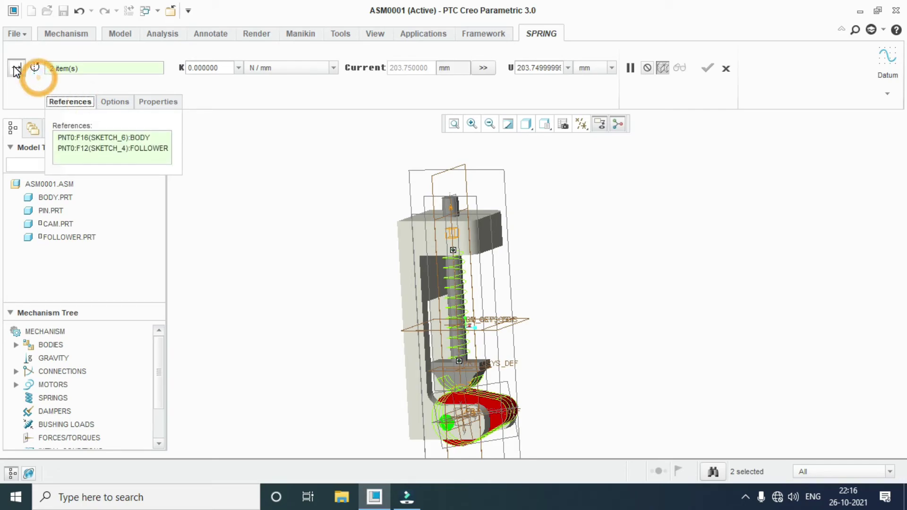
- Enable the adjustable icon diameter for the spring and set it to 50 mm
left_click(121, 85)
left_click(114, 101)
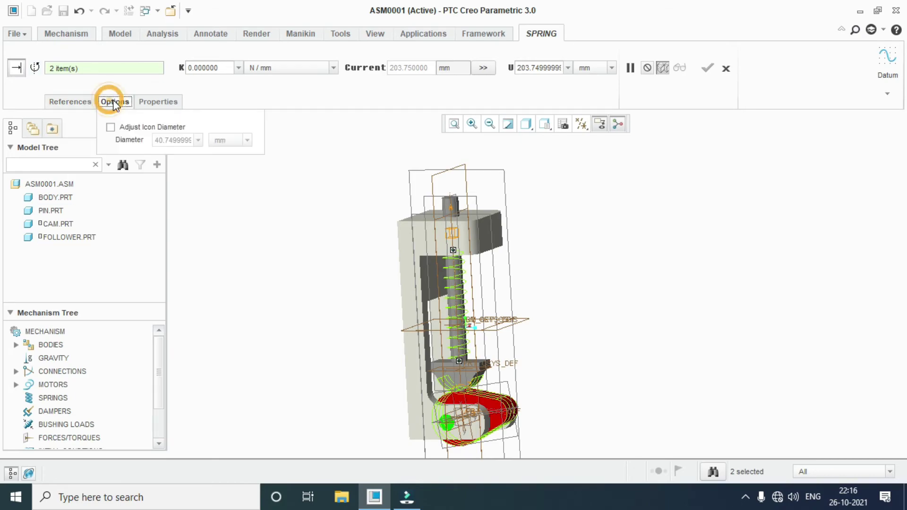
left_click(111, 127)
double_click(160, 141)
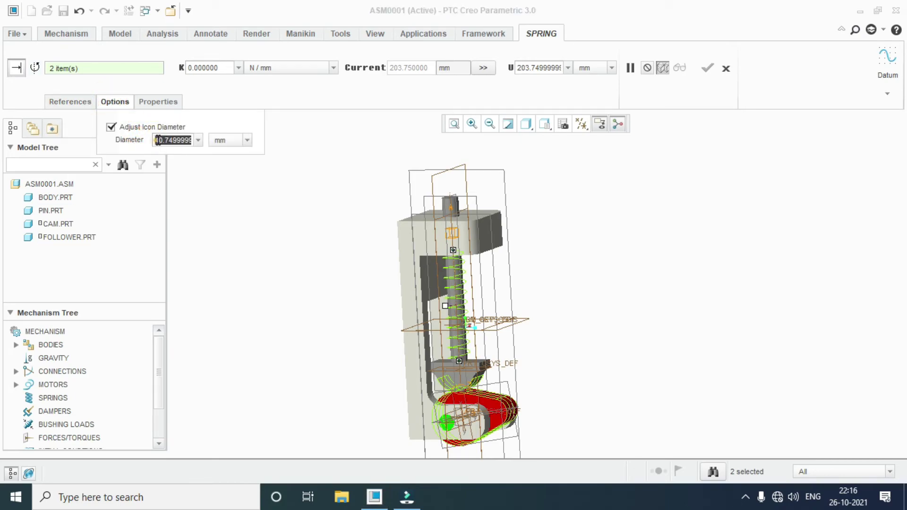
type("50")
key("Return")
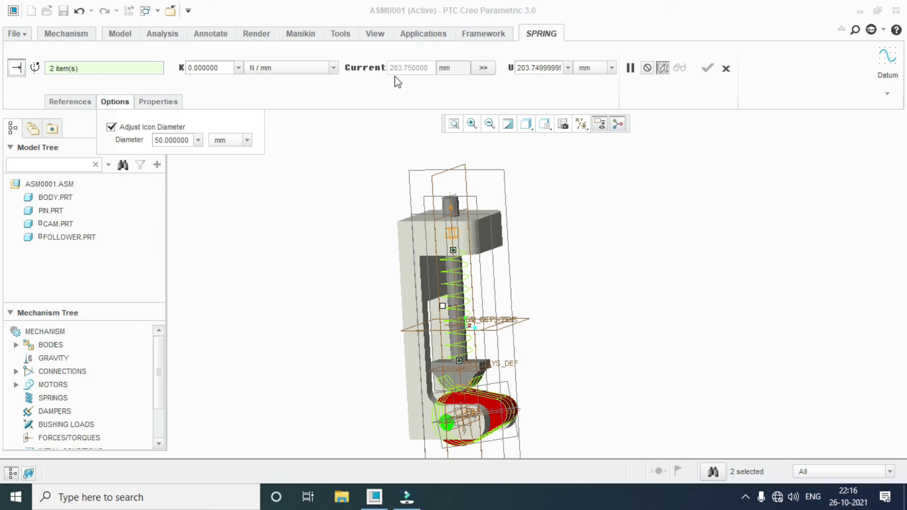
scroll(439, 314, "down", 5)
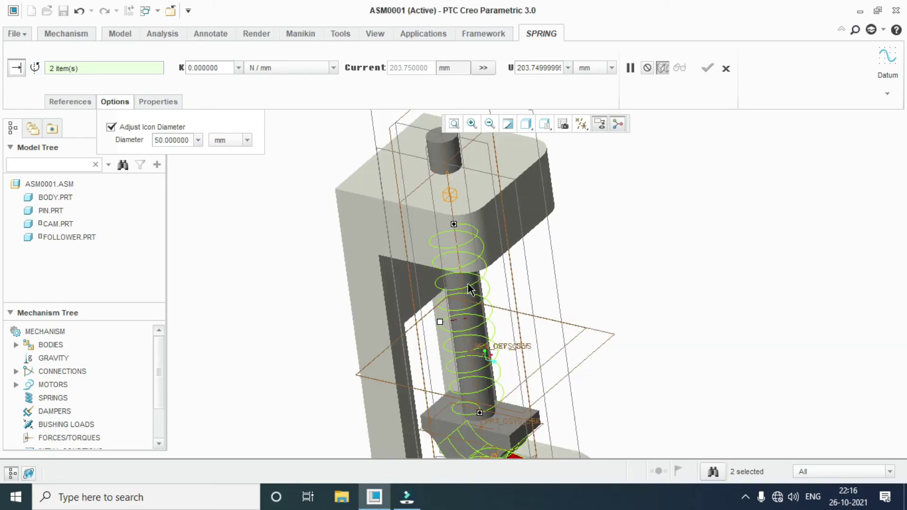
middle_click_drag(529, 170, 527, 191)
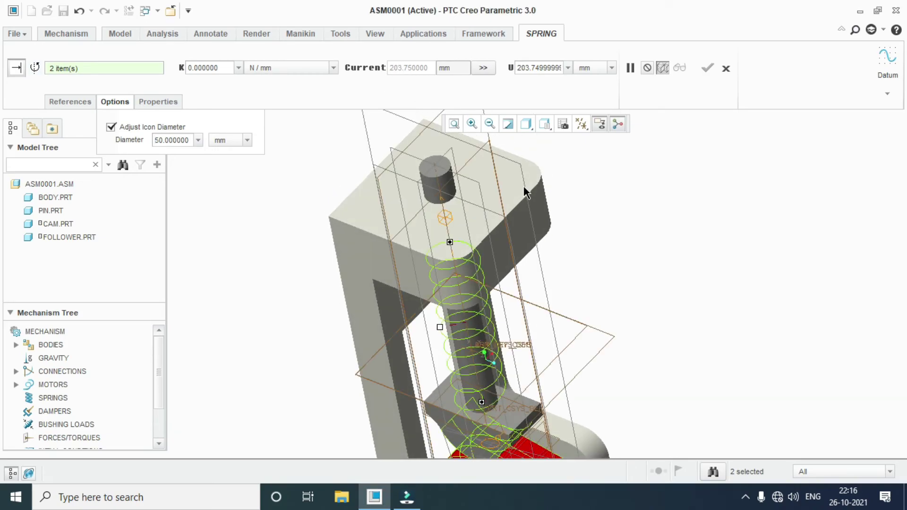
- Set the spring's unstretched length U to 250 mm
double_click(517, 67)
type("250")
key("Return")
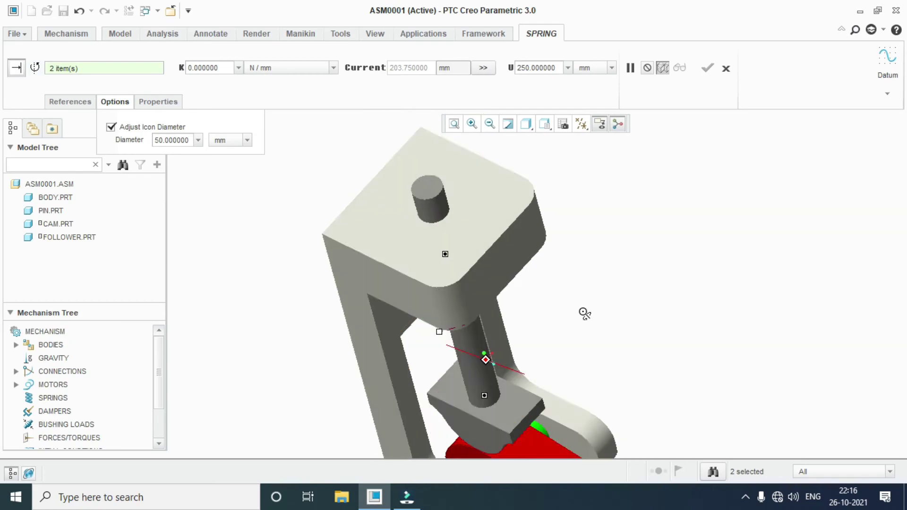
scroll(546, 411, "down", 5)
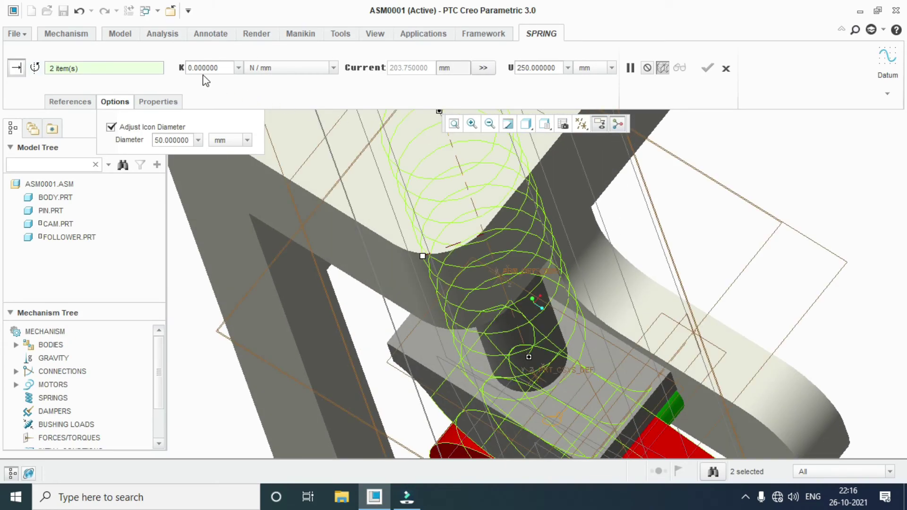
- Set the spring stiffness K to 7.5 N/mm and complete the spring
left_click(238, 67)
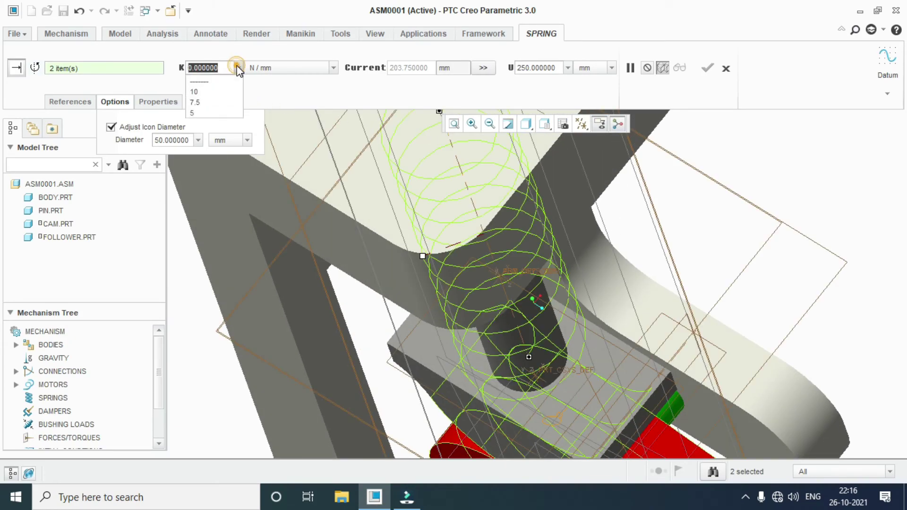
left_click(216, 102)
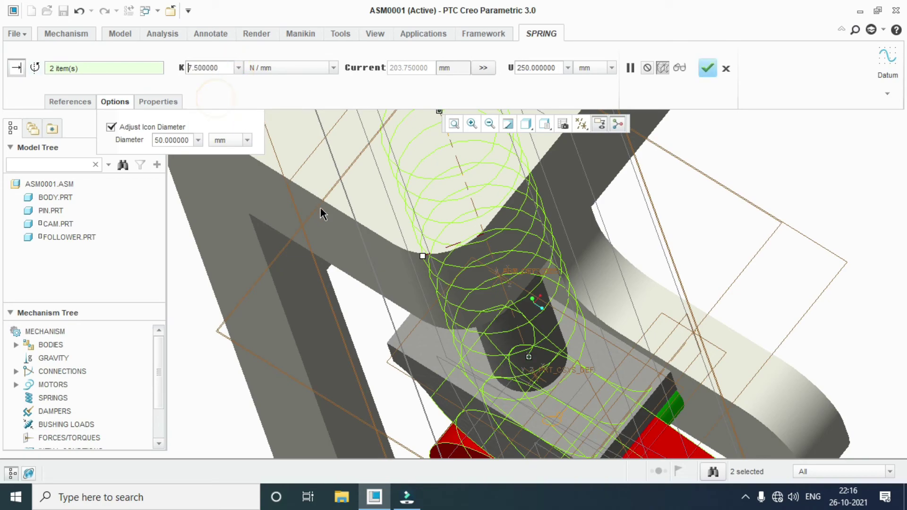
left_click(708, 68)
middle_click_drag(594, 244, 486, 199)
scroll(669, 241, "up", 3)
scroll(654, 245, "down", 5)
scroll(586, 255, "up", 3)
scroll(643, 287, "up", 2)
- Start a servo motor driven by the motion axis of the cam's connection
left_click(401, 66)
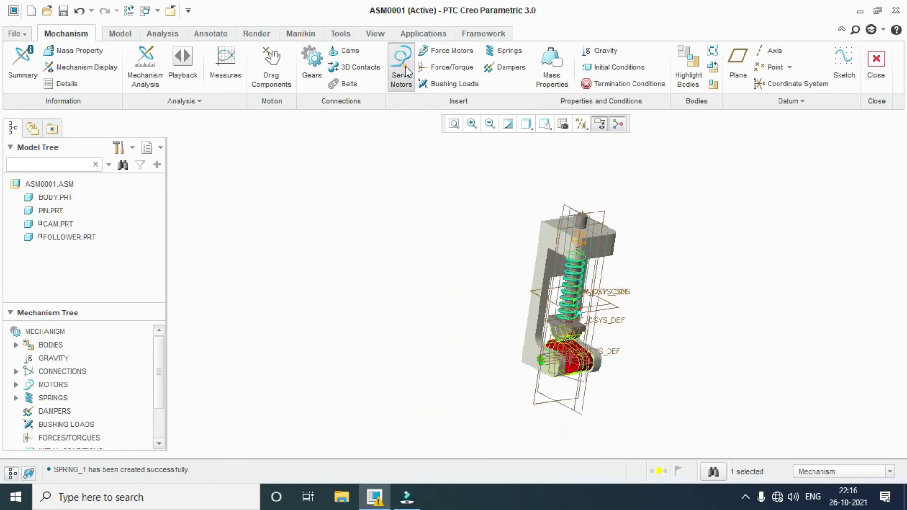
scroll(554, 352, "down", 5)
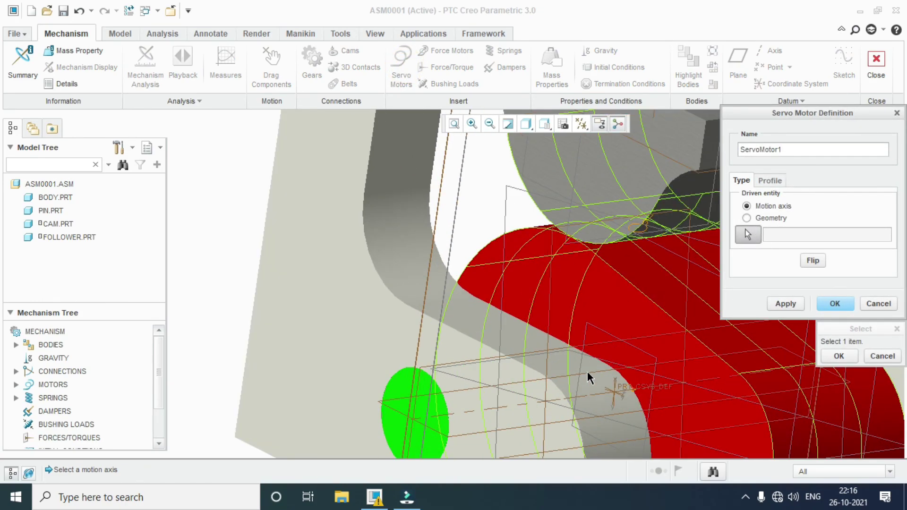
left_click(630, 391)
scroll(472, 353, "up", 5)
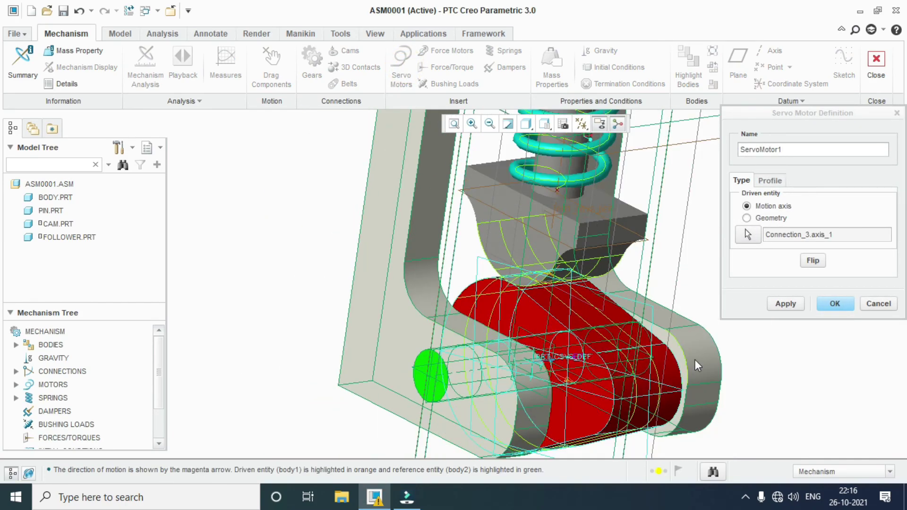
- Give the servo motor a constant velocity profile with A set to 25 deg/sec and accept the definition
left_click(770, 180)
left_click(801, 204)
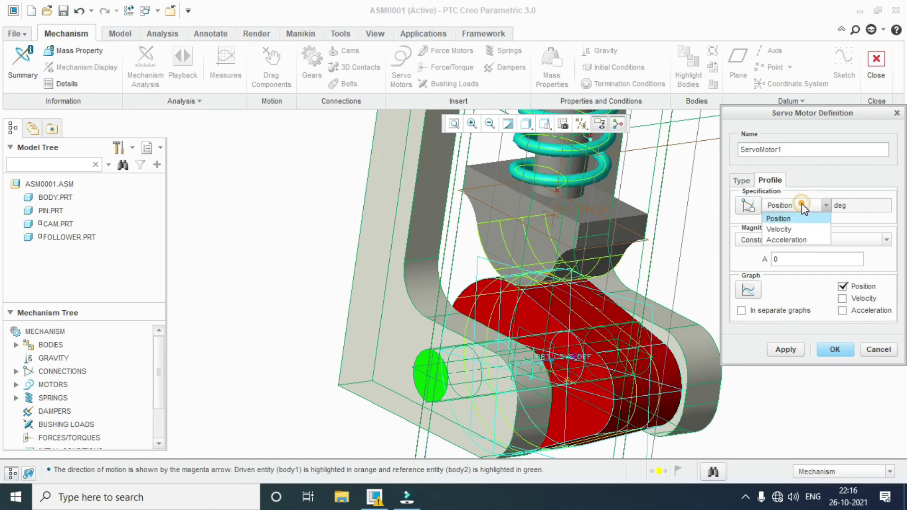
left_click(792, 228)
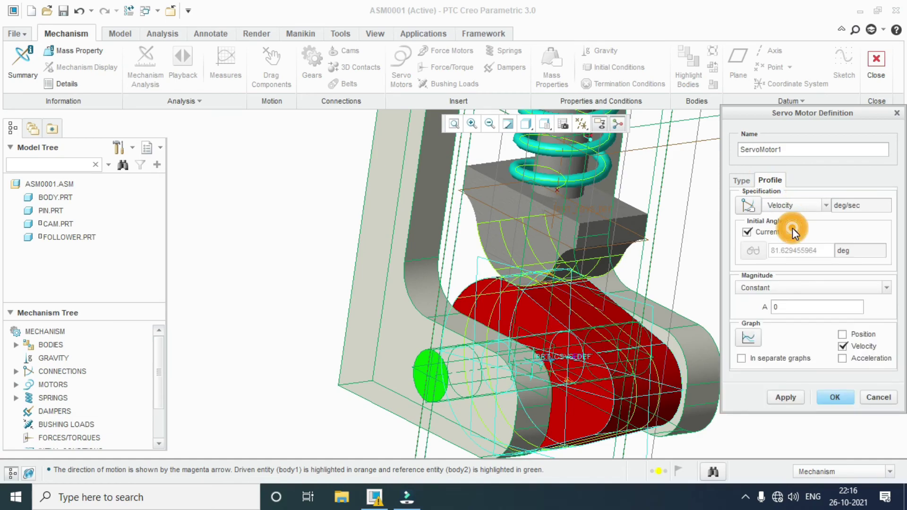
double_click(782, 307)
type("25")
left_click(785, 397)
scroll(548, 361, "up", 5)
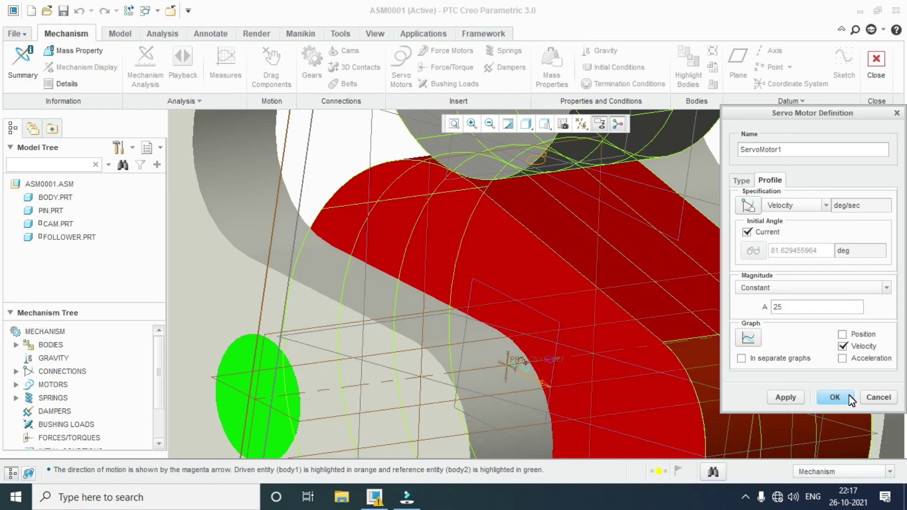
left_click(835, 397)
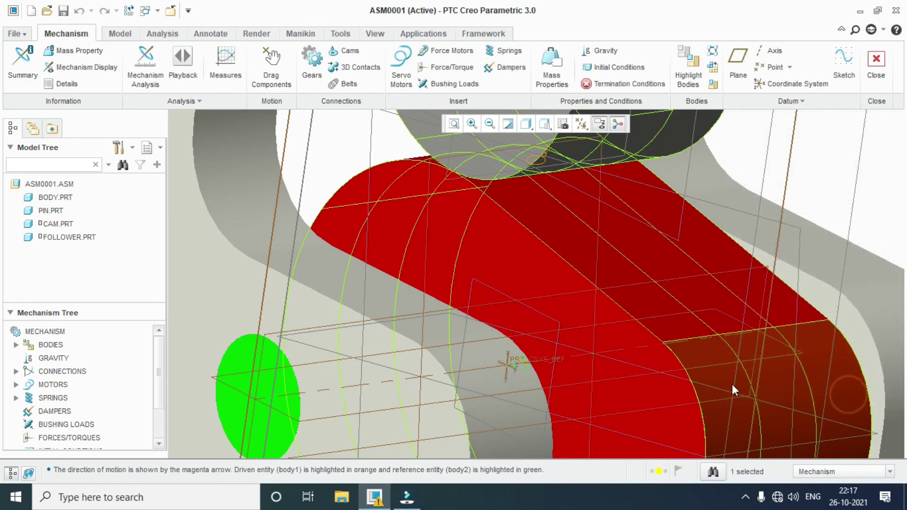
- Create a new position analysis and run it with its default settings
scroll(461, 341, "up", 5)
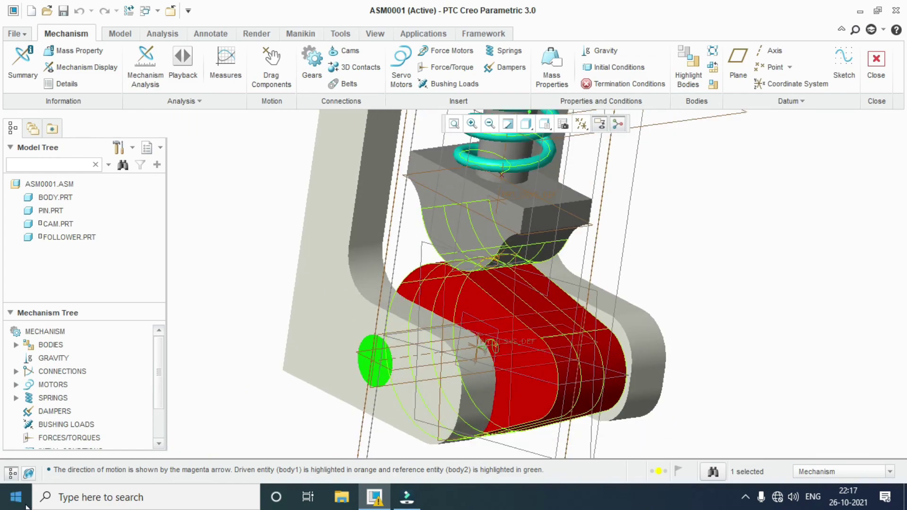
scroll(156, 377, "down", 3)
left_click(56, 429)
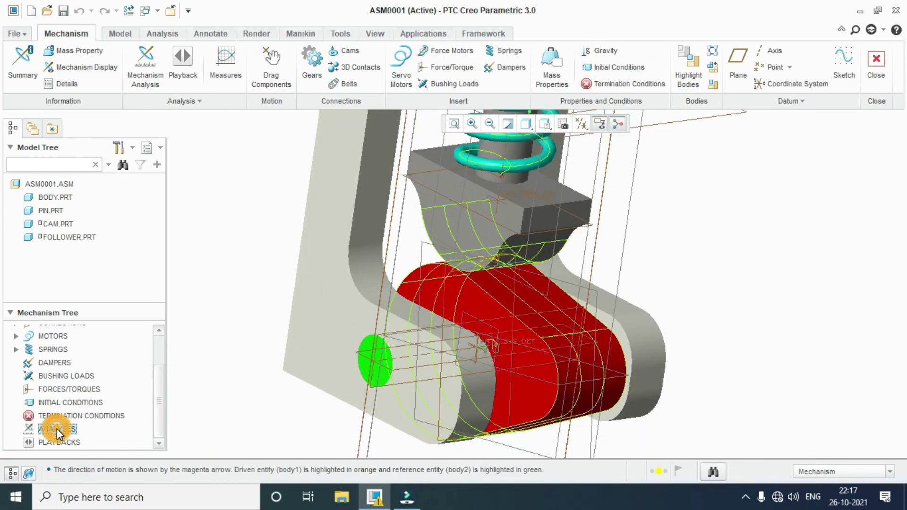
right_click(56, 429)
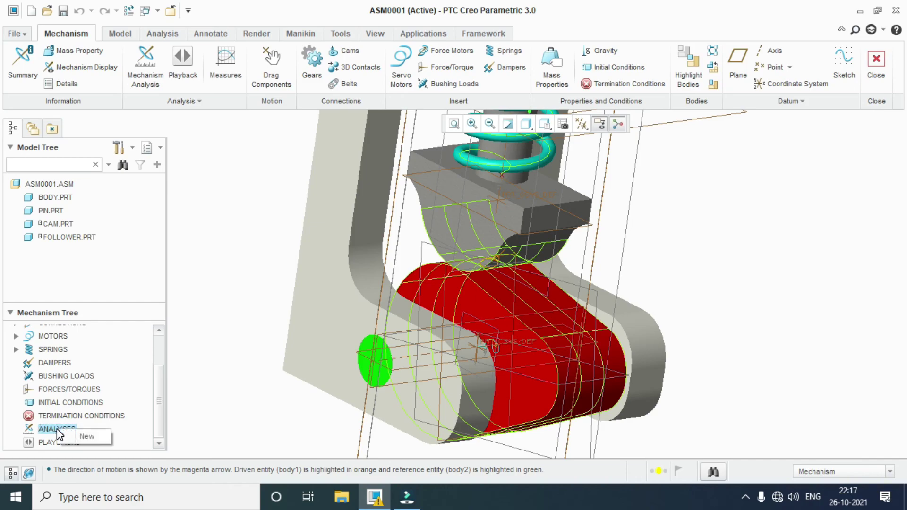
left_click(97, 437)
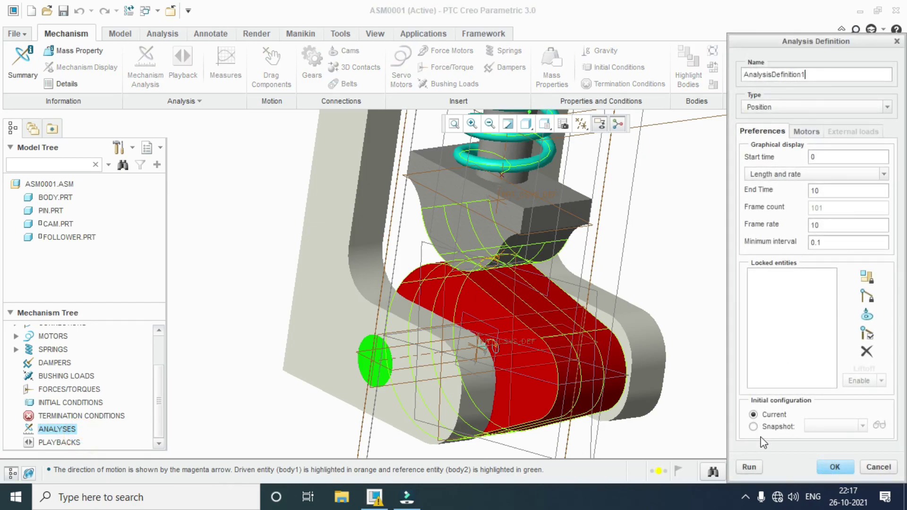
left_click(749, 467)
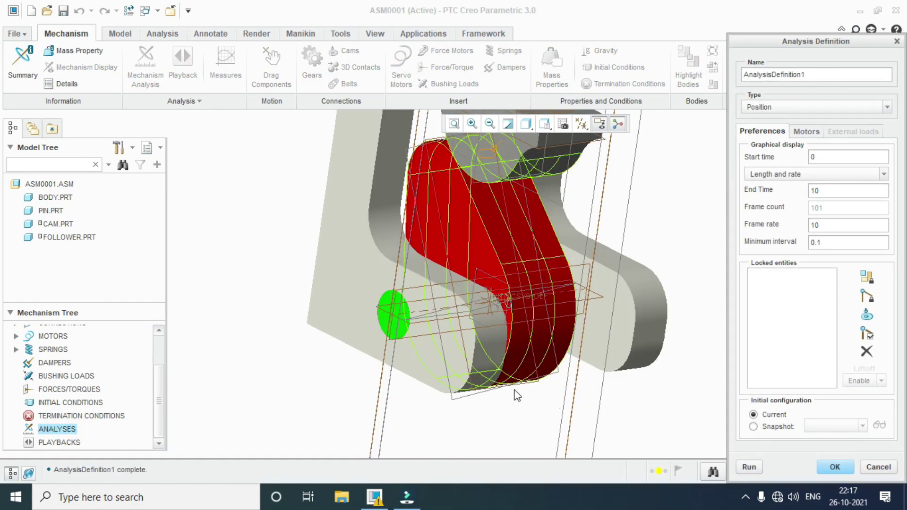
scroll(510, 397, "down", 5)
middle_click_drag(585, 381, 619, 367)
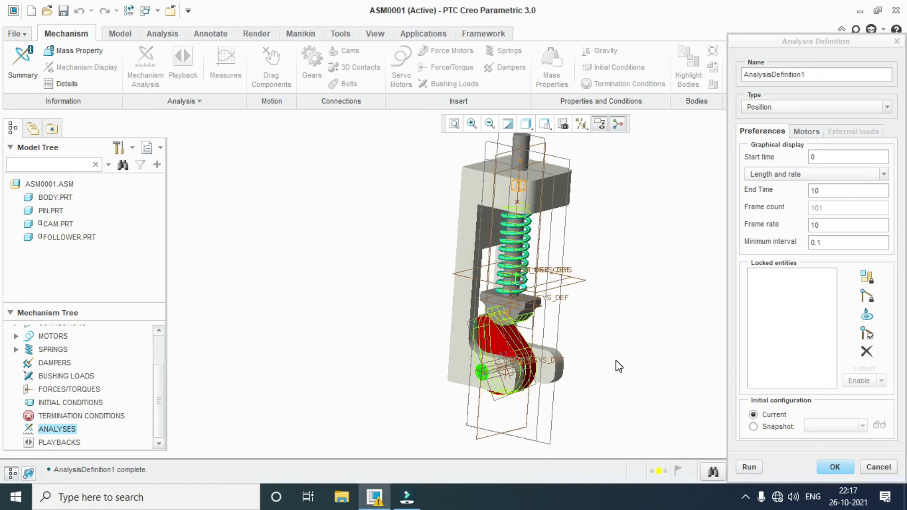
- Set the analysis end time to 100 and rerun it, overwriting the existing result set
left_click(822, 190)
type("1")
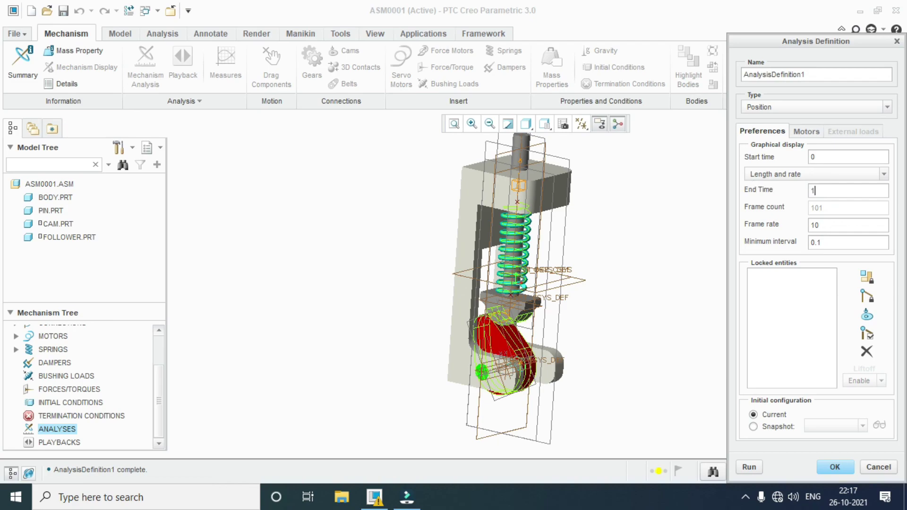
left_click(742, 465)
left_click(396, 286)
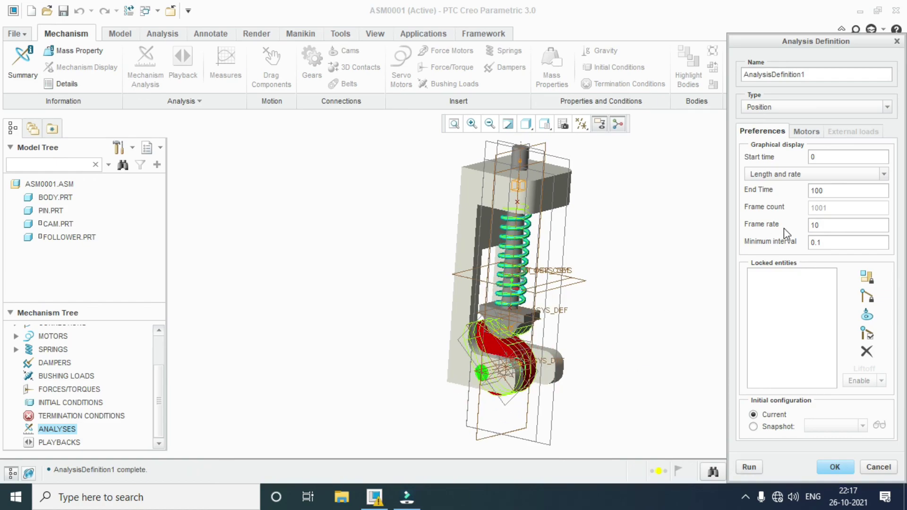
- Set the analysis frame rate to 50, rerun it over the existing results, and stop the run partway
double_click(840, 227)
left_click(750, 467)
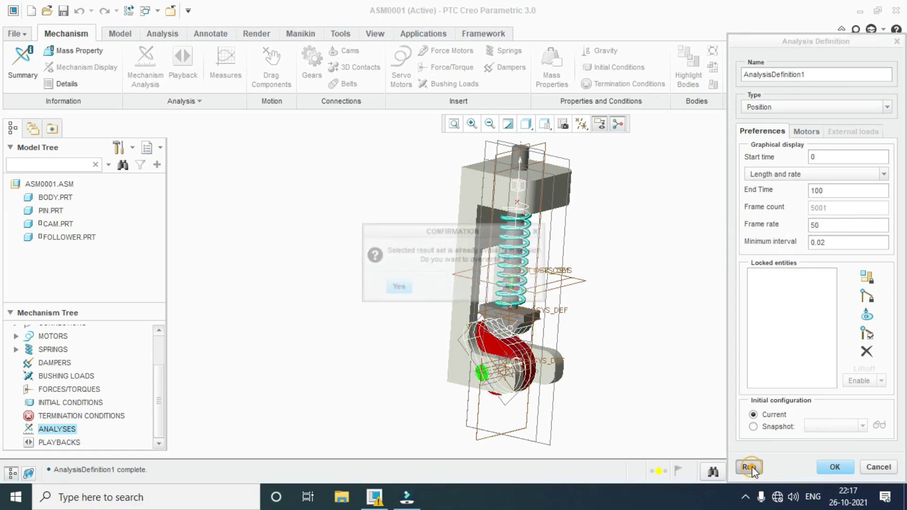
left_click(397, 287)
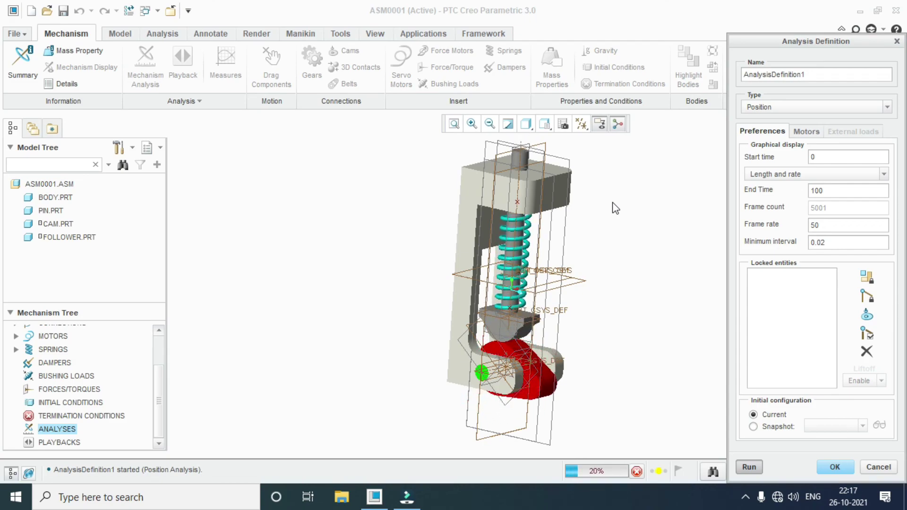
left_click(638, 472)
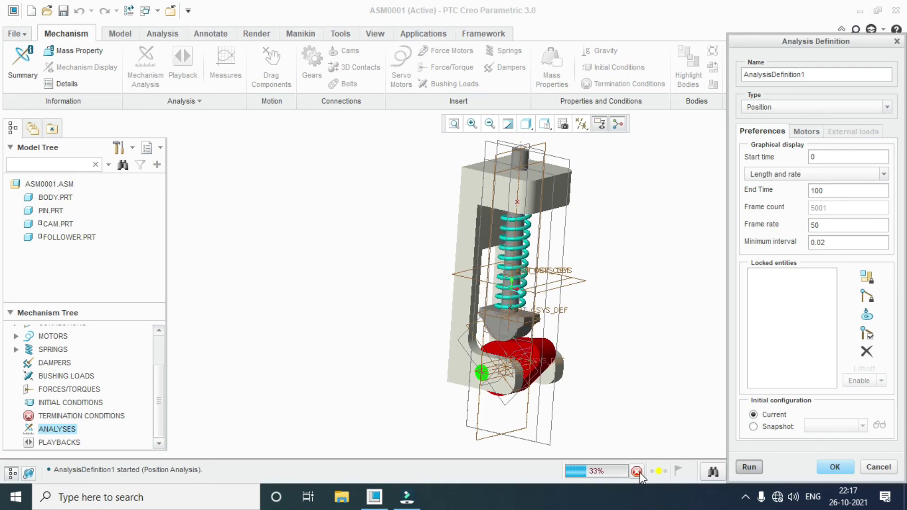
- Hide all datum axes, points, coordinate systems and planes, and turn off the spin center
left_click(581, 124)
left_click(581, 199)
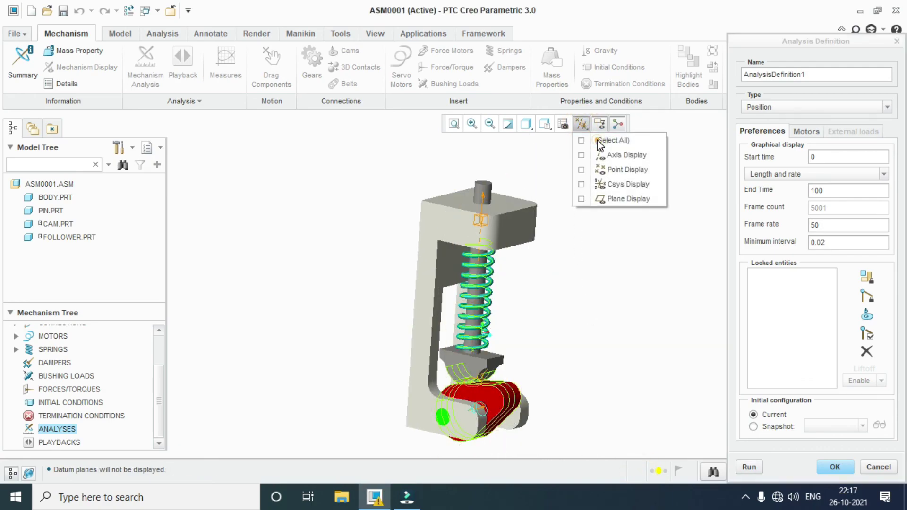
left_click(543, 197)
left_click(618, 124)
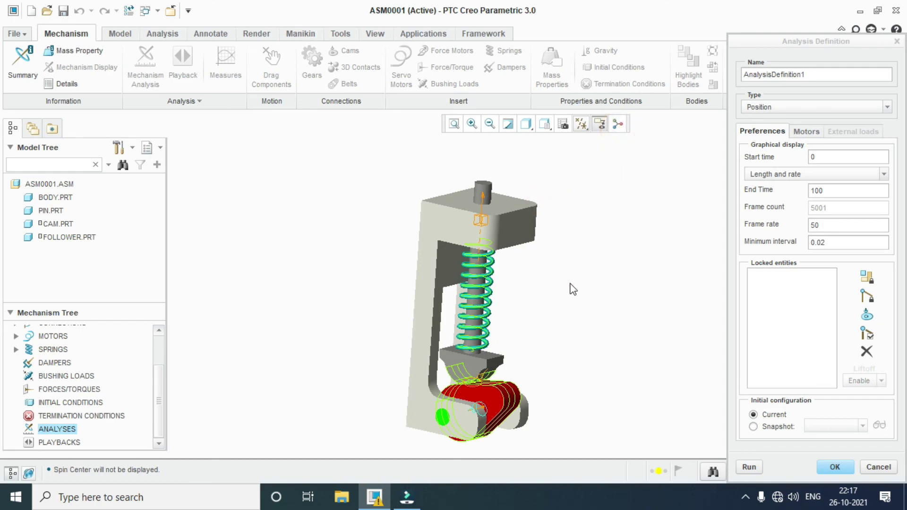
- Run the position analysis again on the decluttered mechanism, overwriting the stored result set
scroll(567, 346, "down", 3)
scroll(566, 346, "up", 3)
middle_click_drag(522, 354, 517, 350)
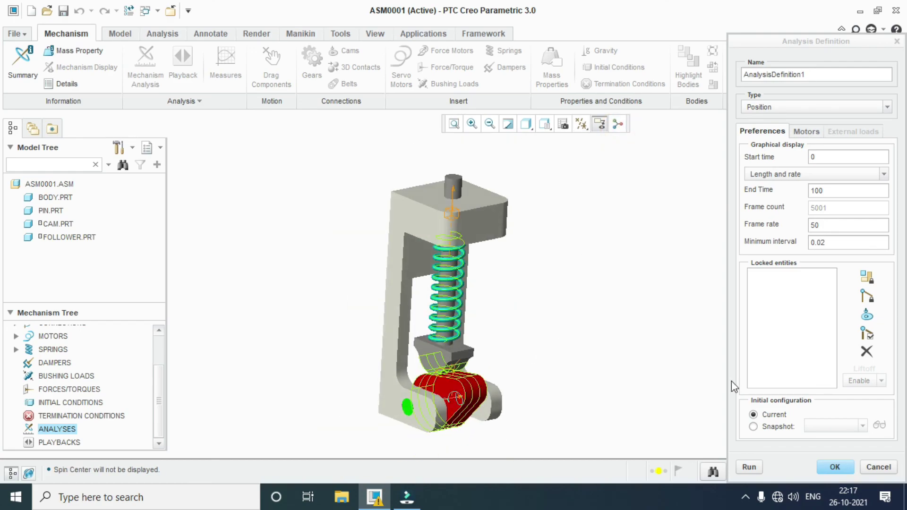
left_click(751, 466)
left_click(397, 285)
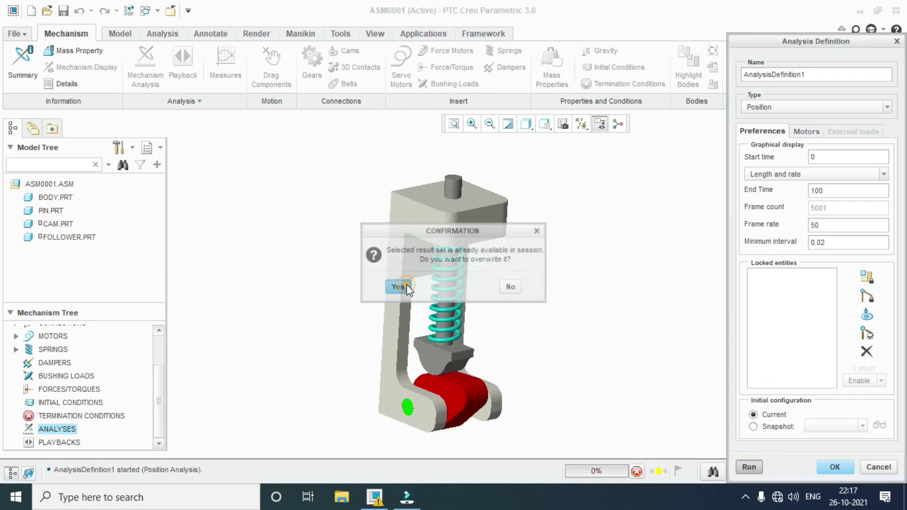